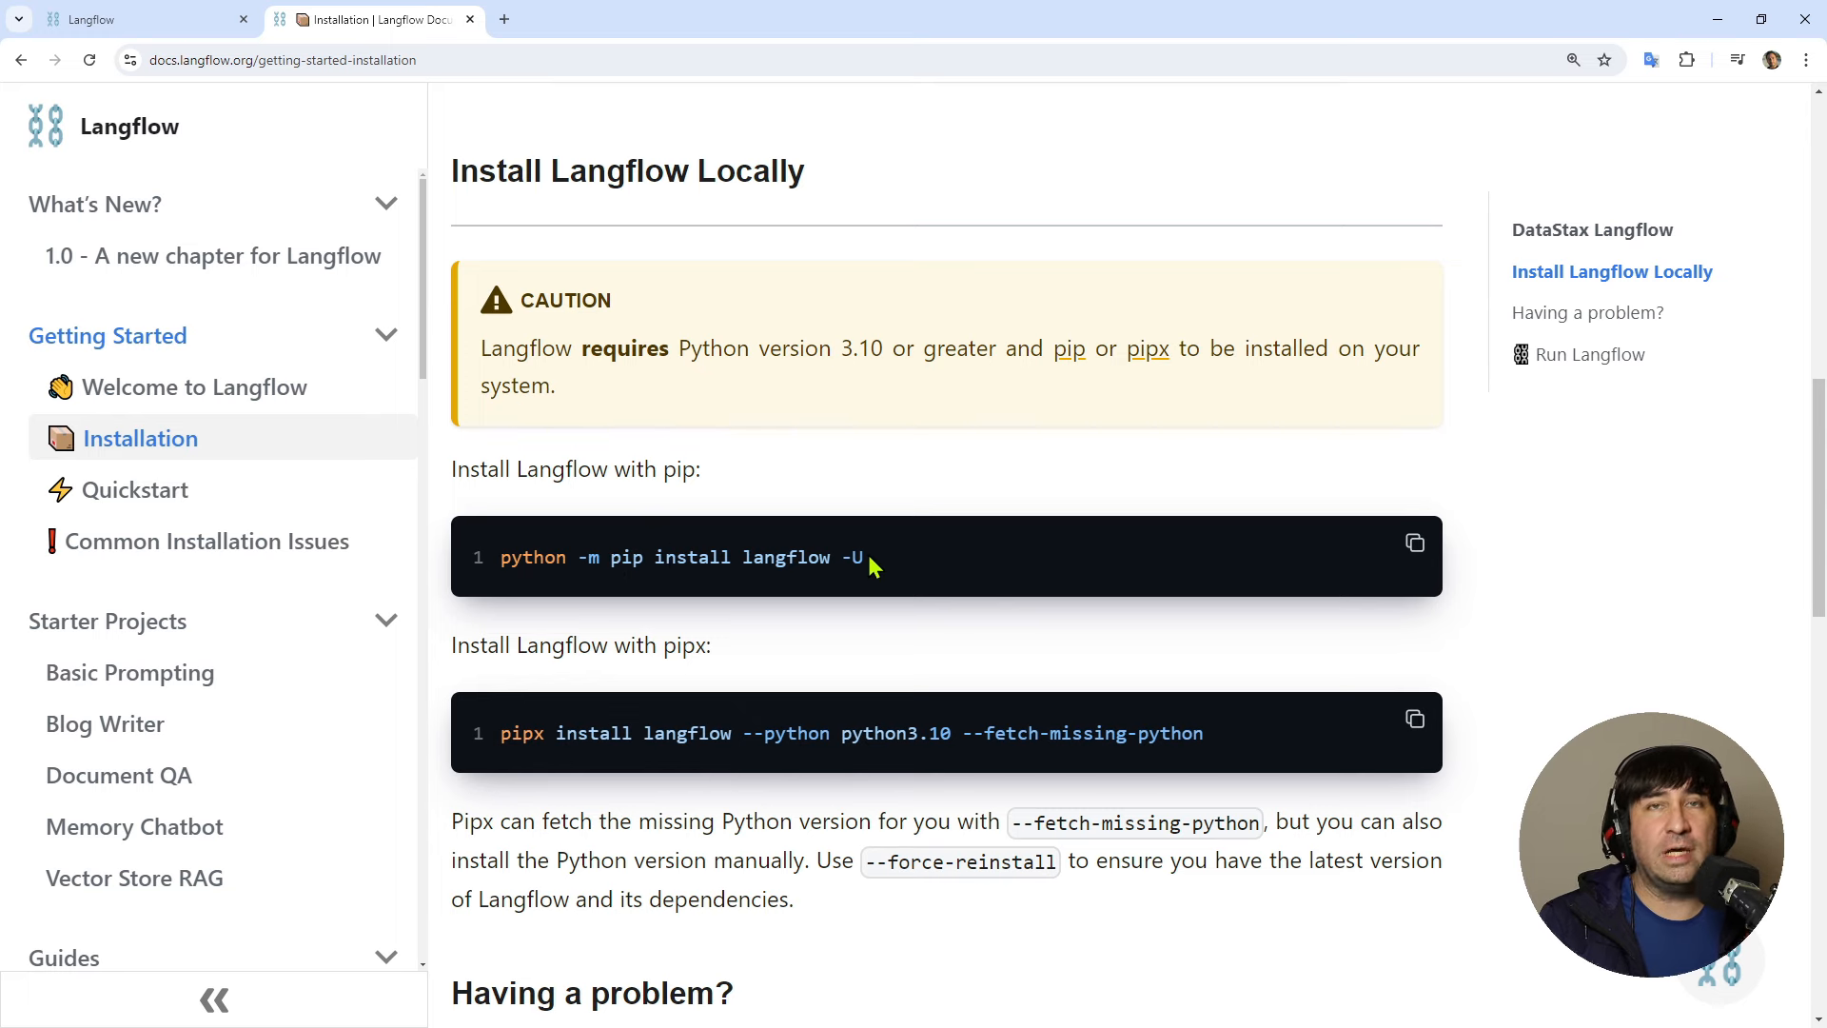
- Review the DataStax Langflow section and the local pip and pipx installation instructions in the documentation
scroll(696, 585, "up", 5)
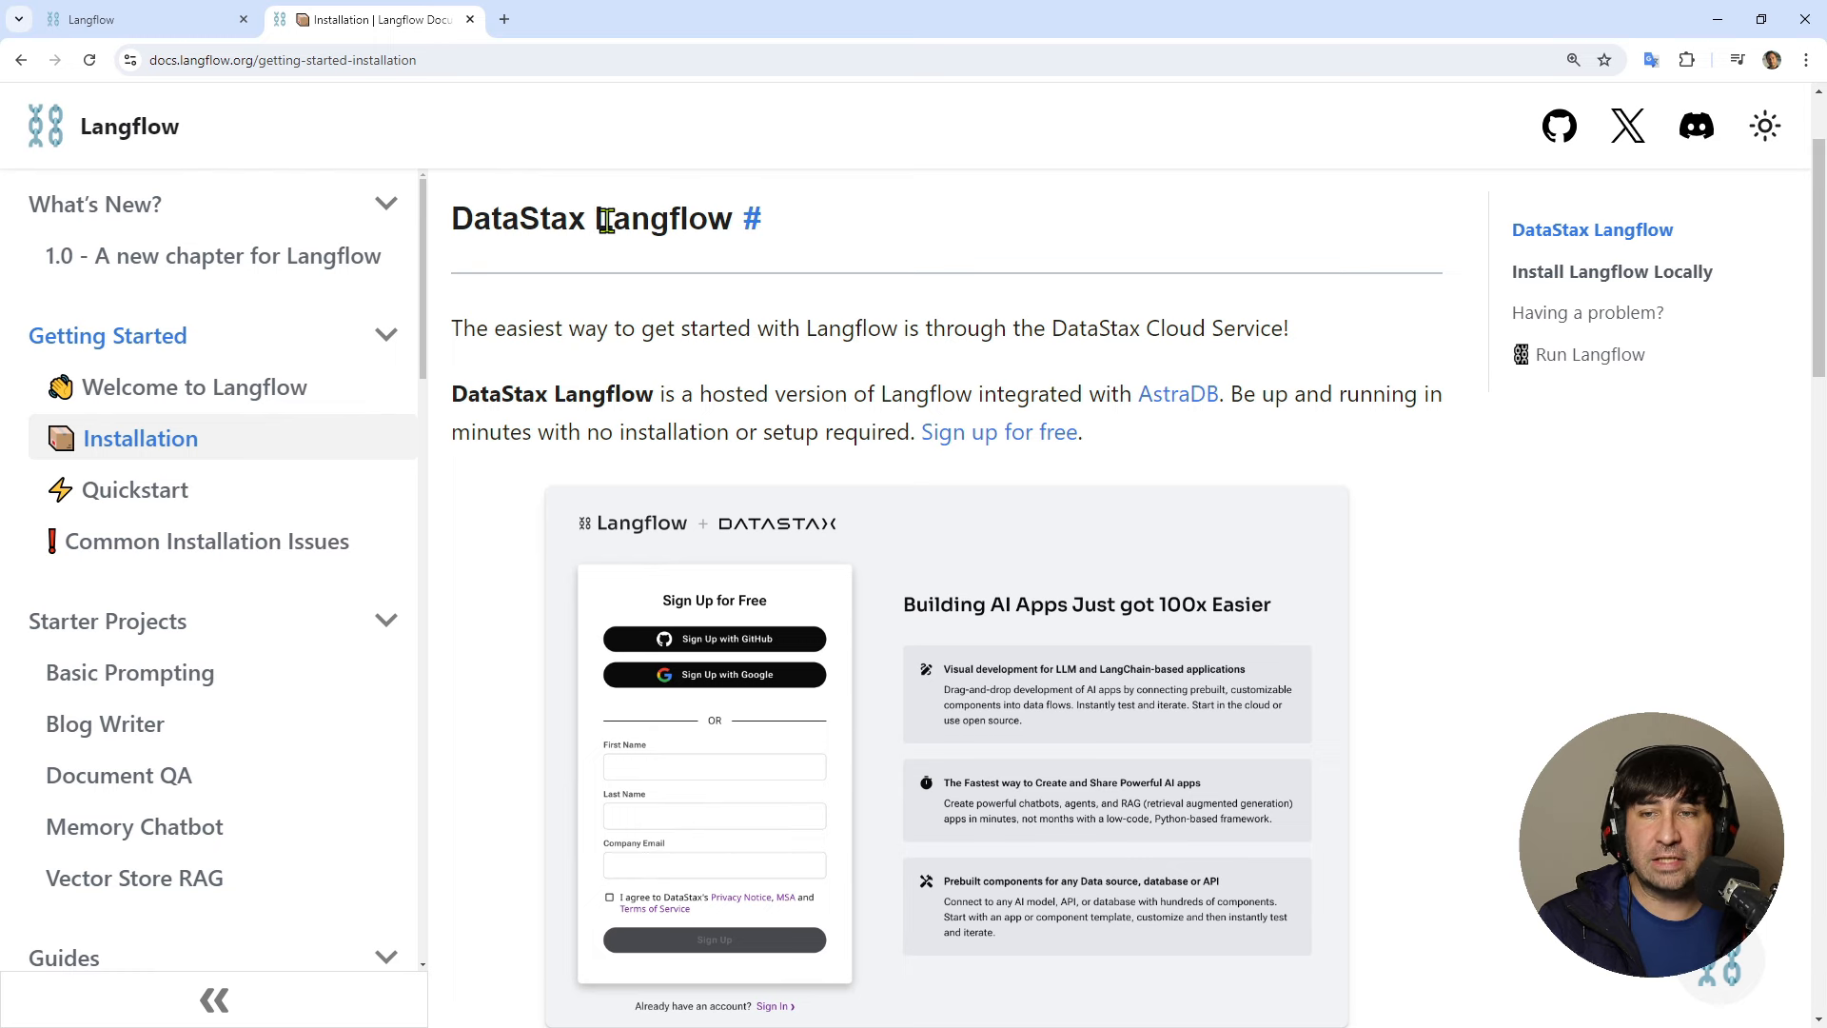
scroll(712, 582, "down", 3)
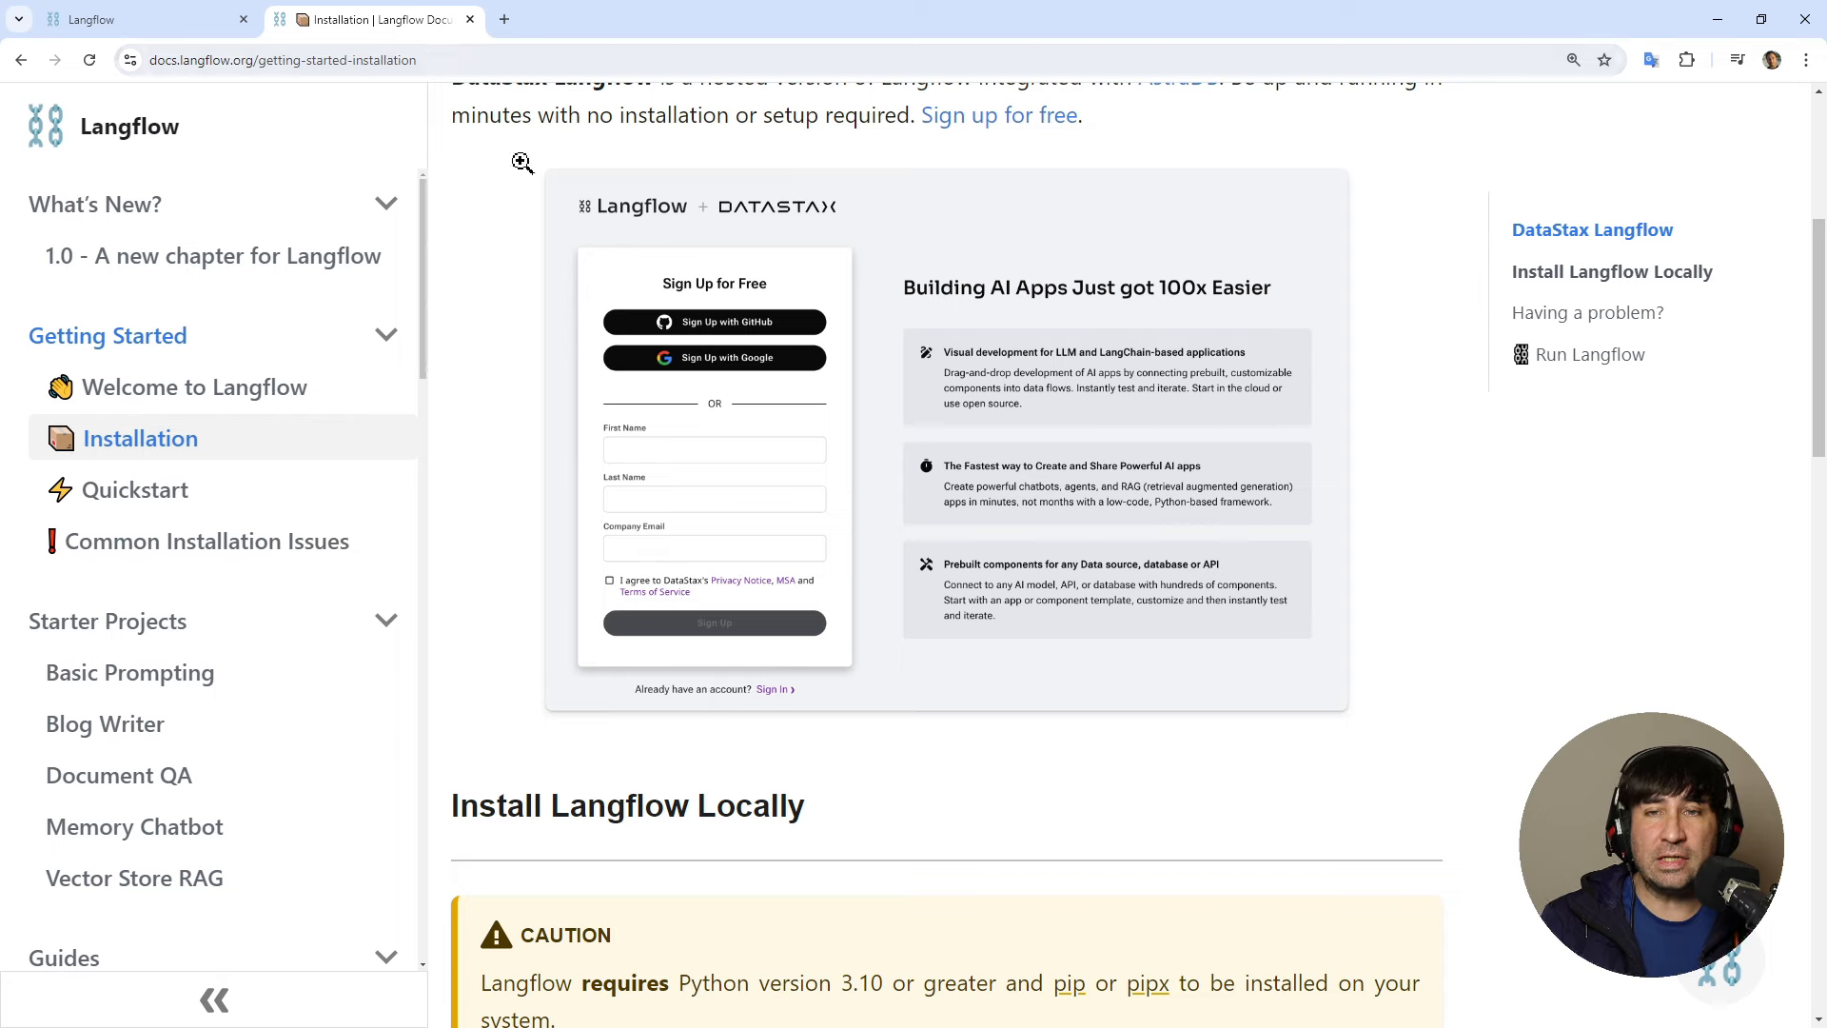
scroll(631, 568, "down", 5)
scroll(630, 568, "down", 2)
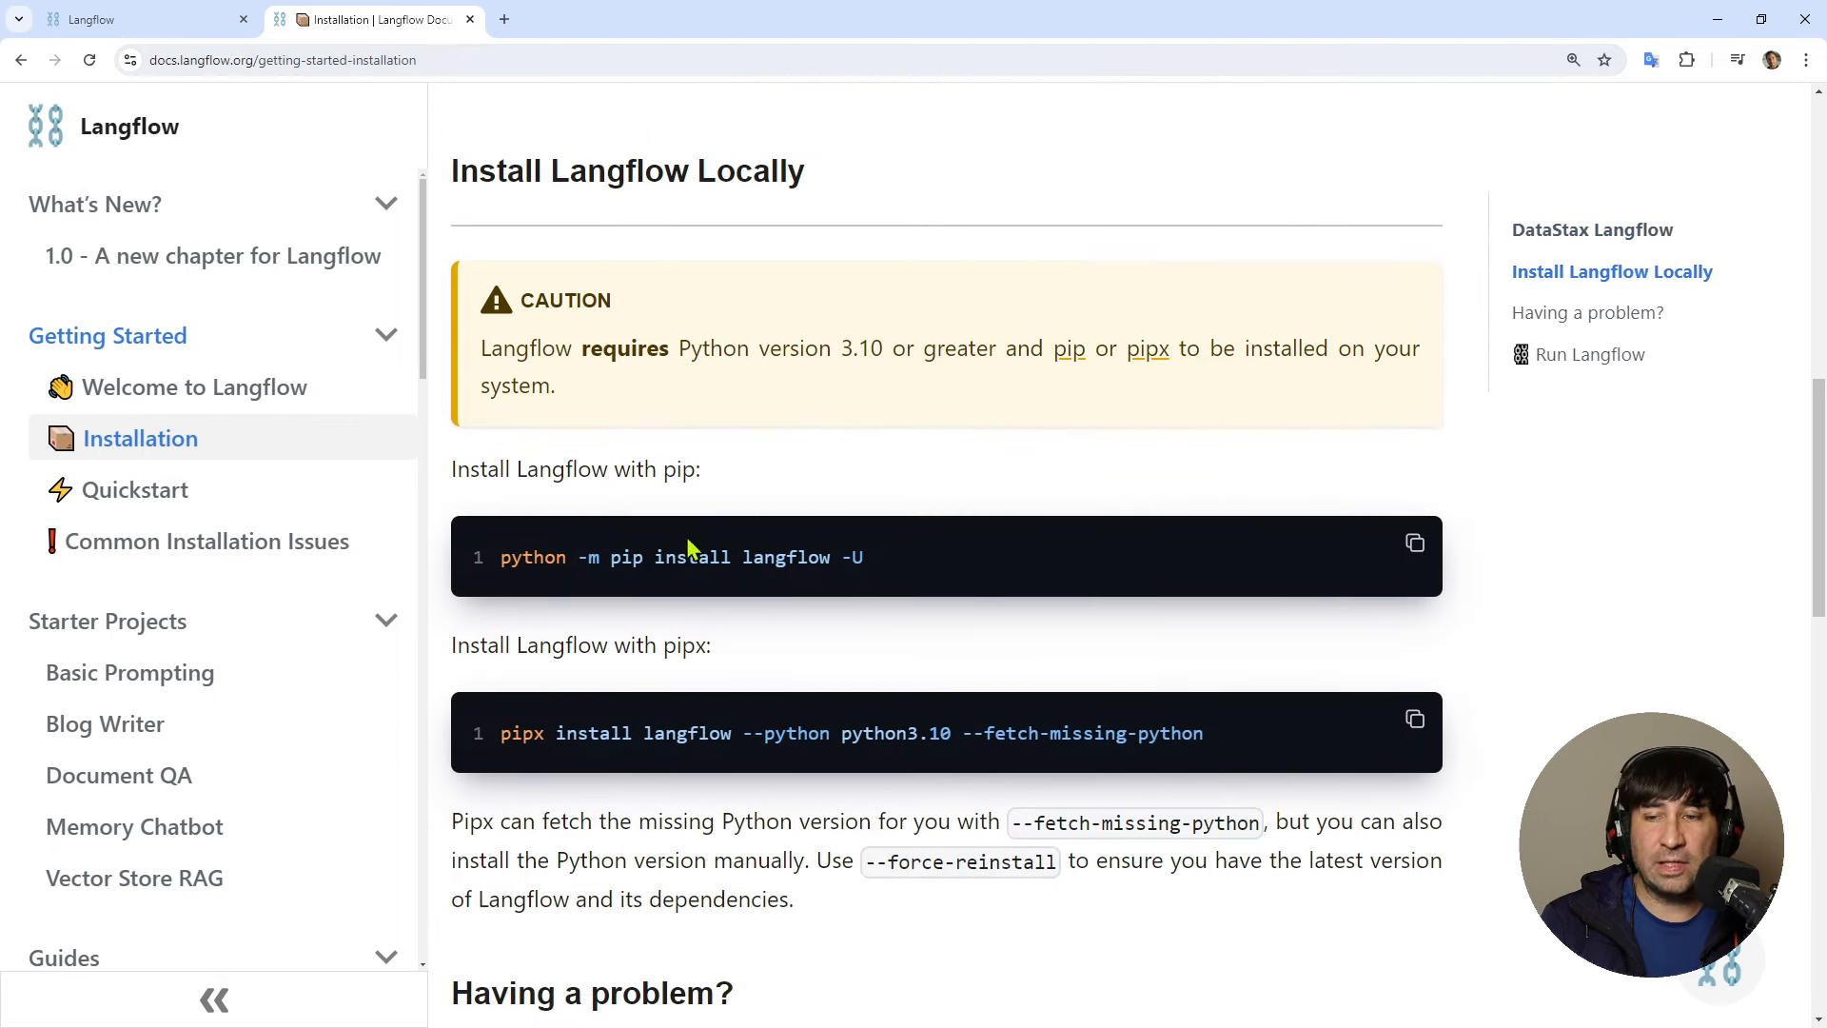
- Switch to the Langflow collection, create a new project from the Blank Flow template and show it full screen
left_click(176, 21)
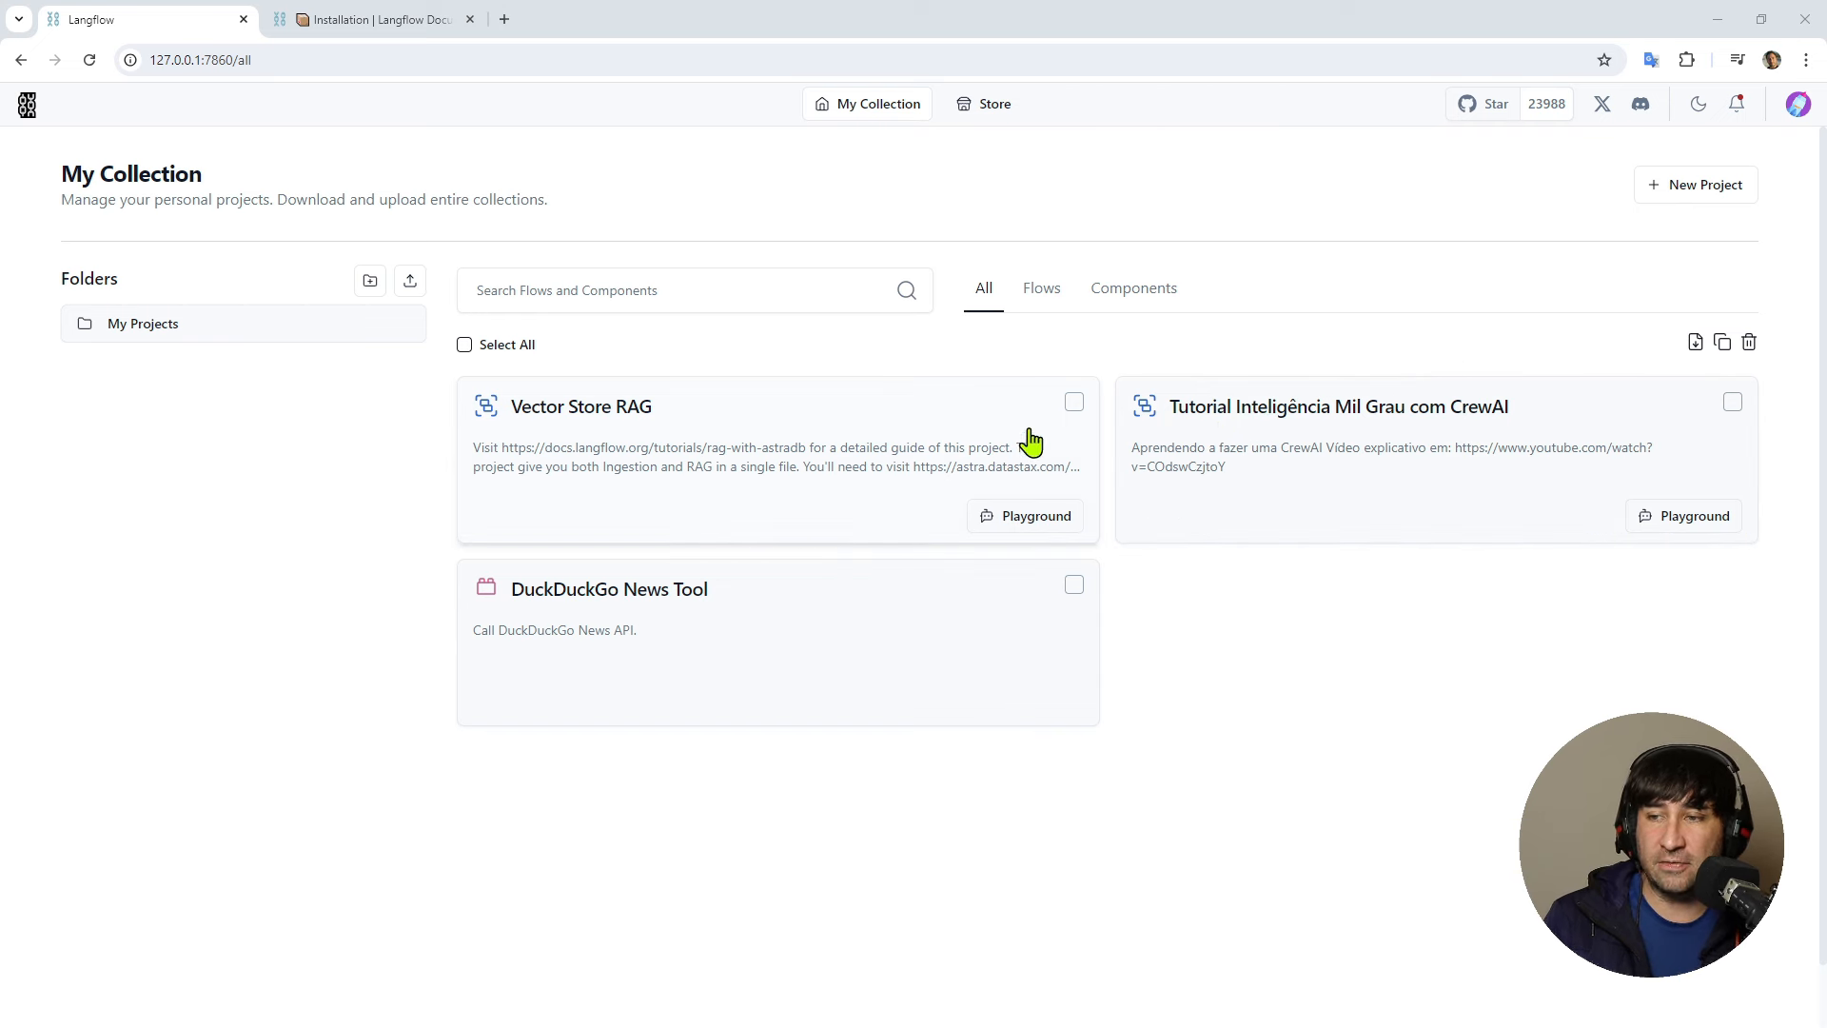
left_click(1135, 294)
left_click(984, 288)
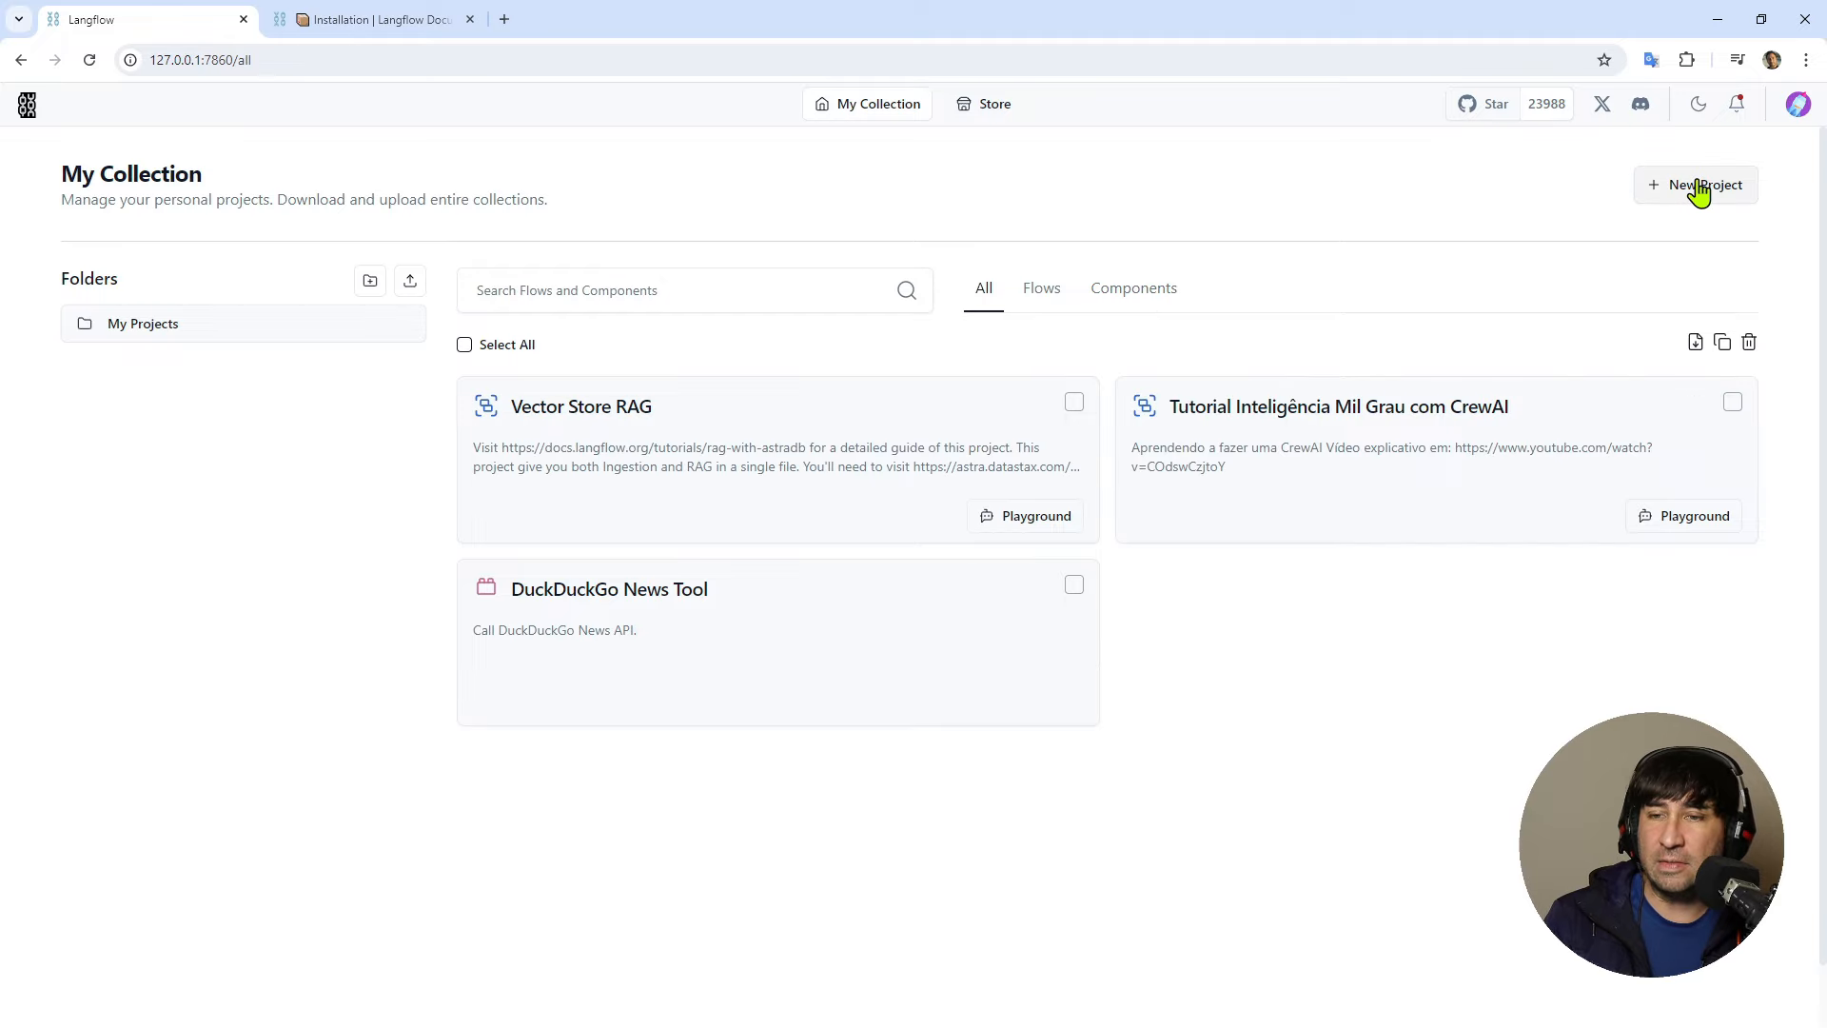
left_click(1700, 185)
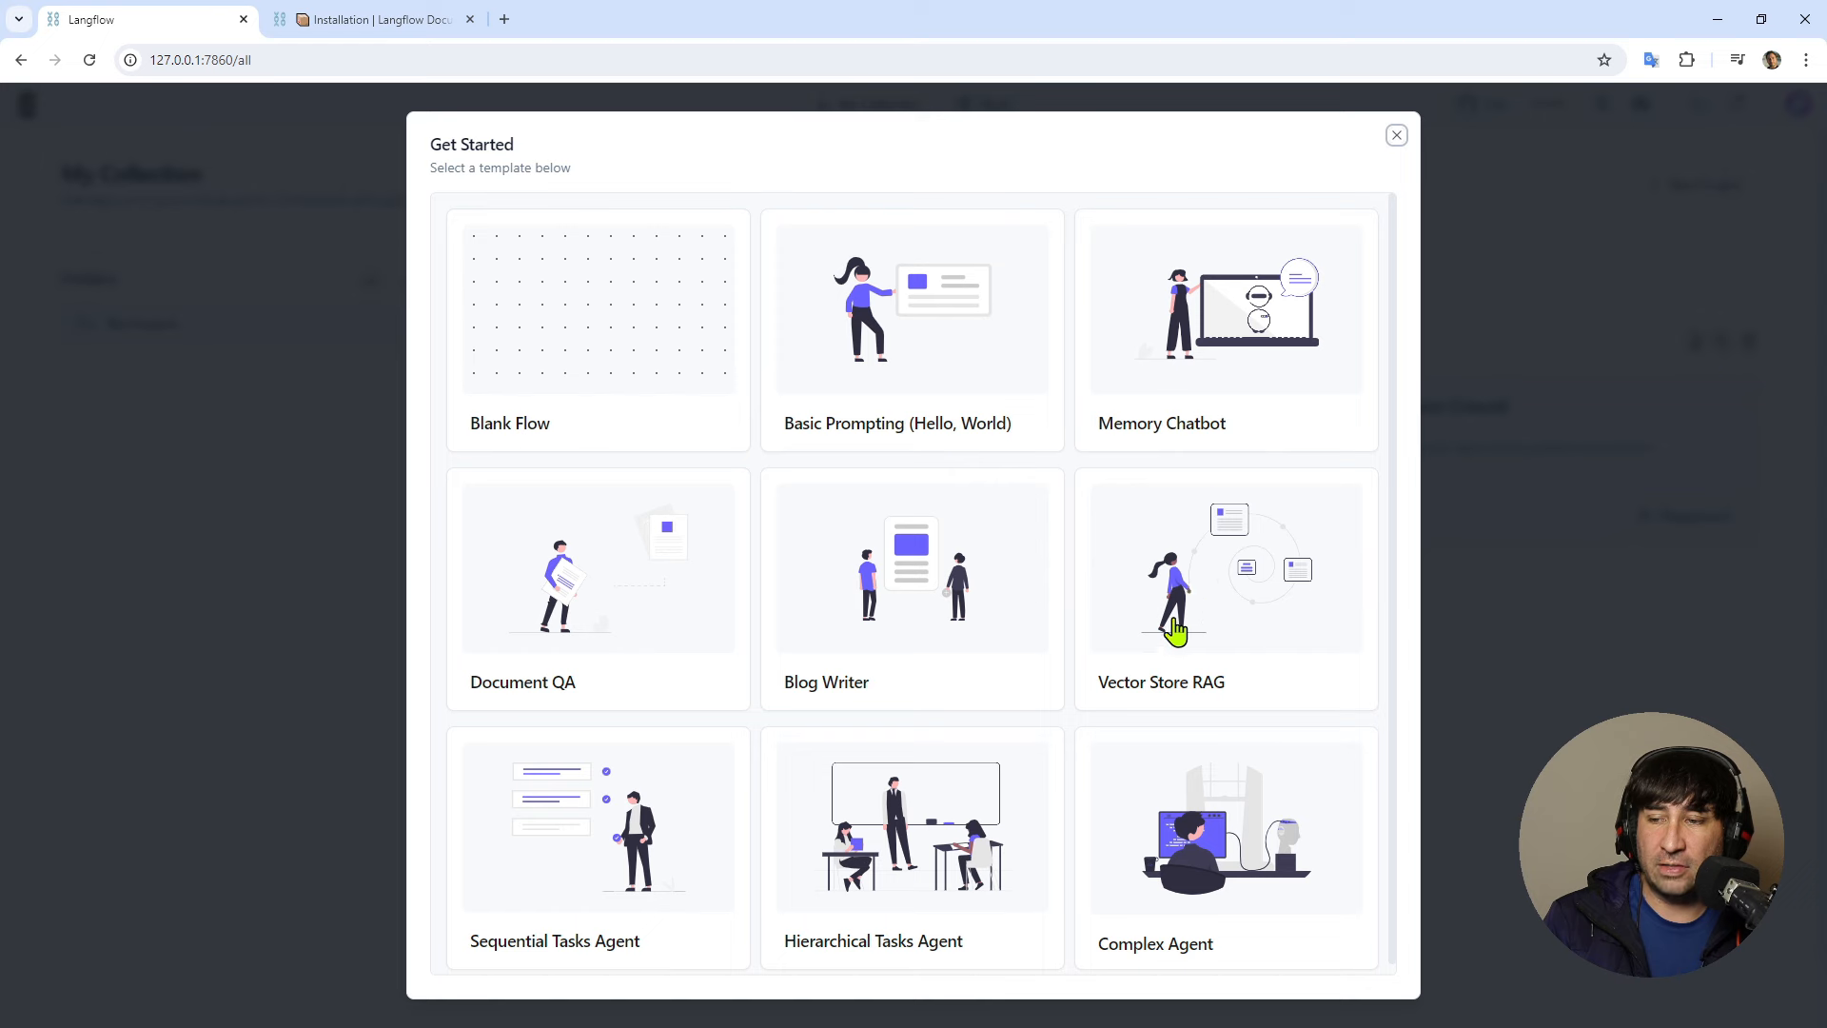
left_click(585, 352)
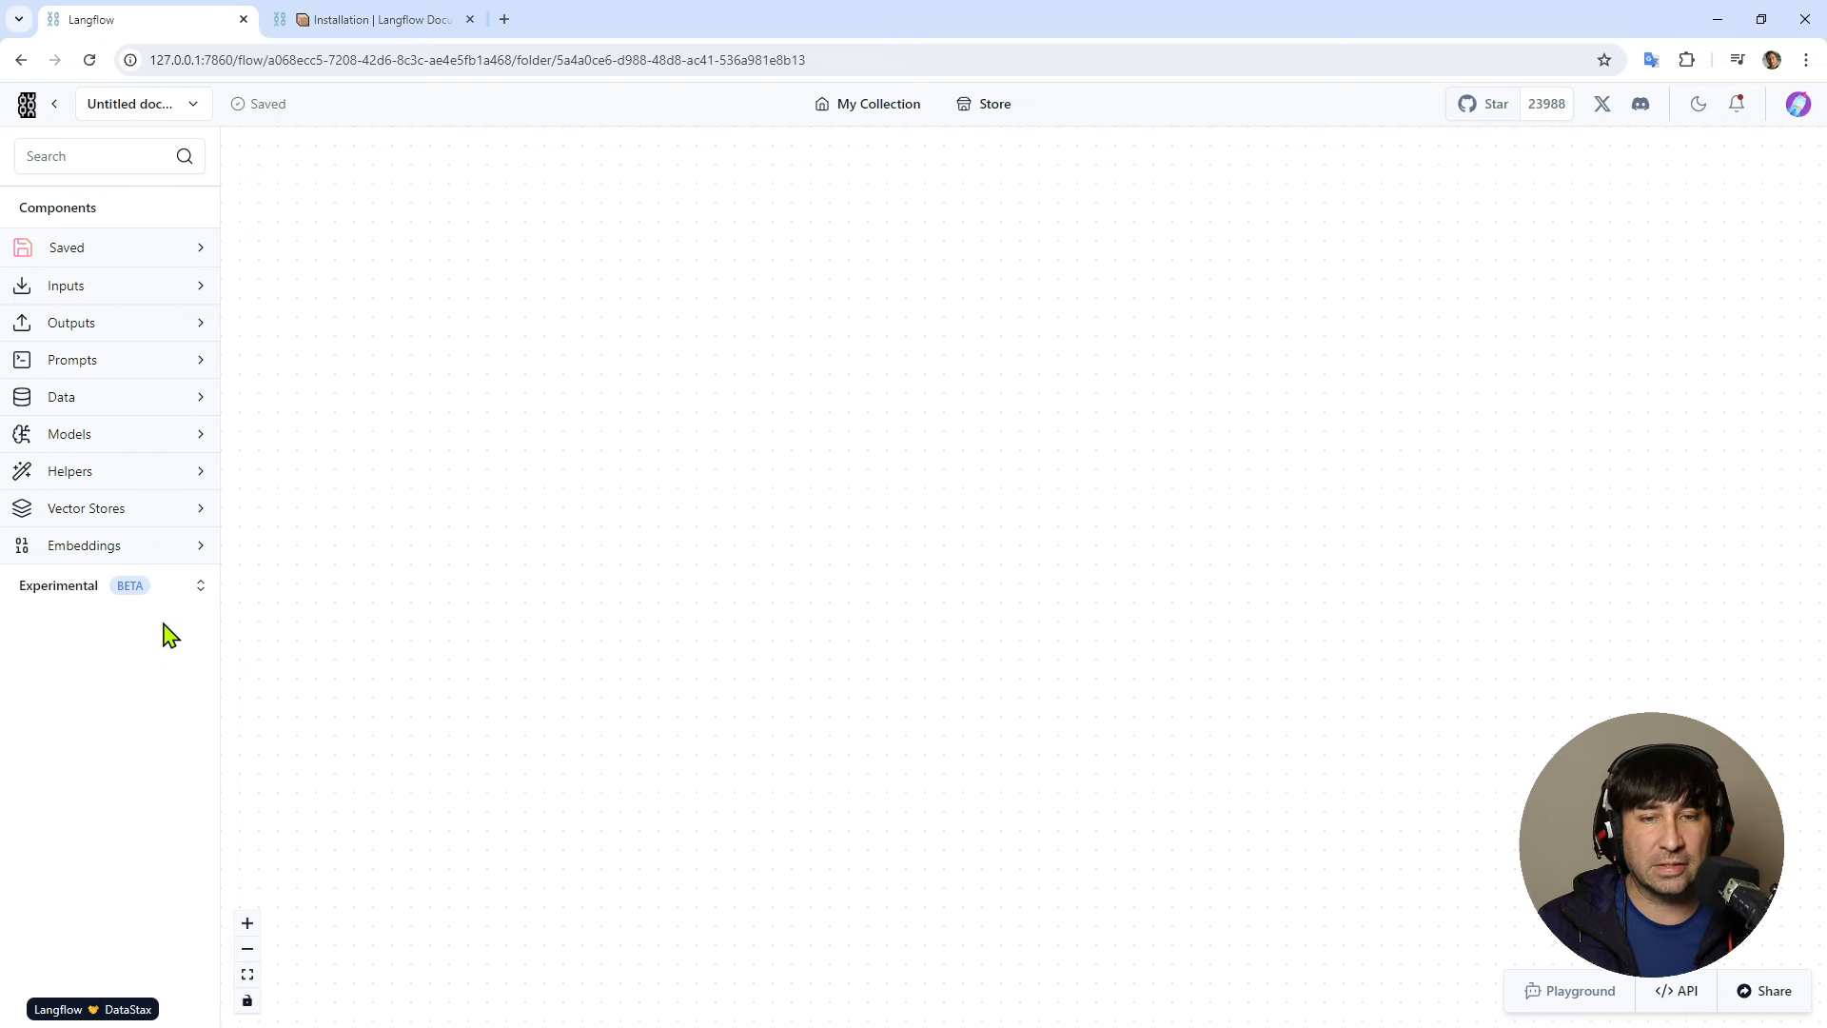
key("F11")
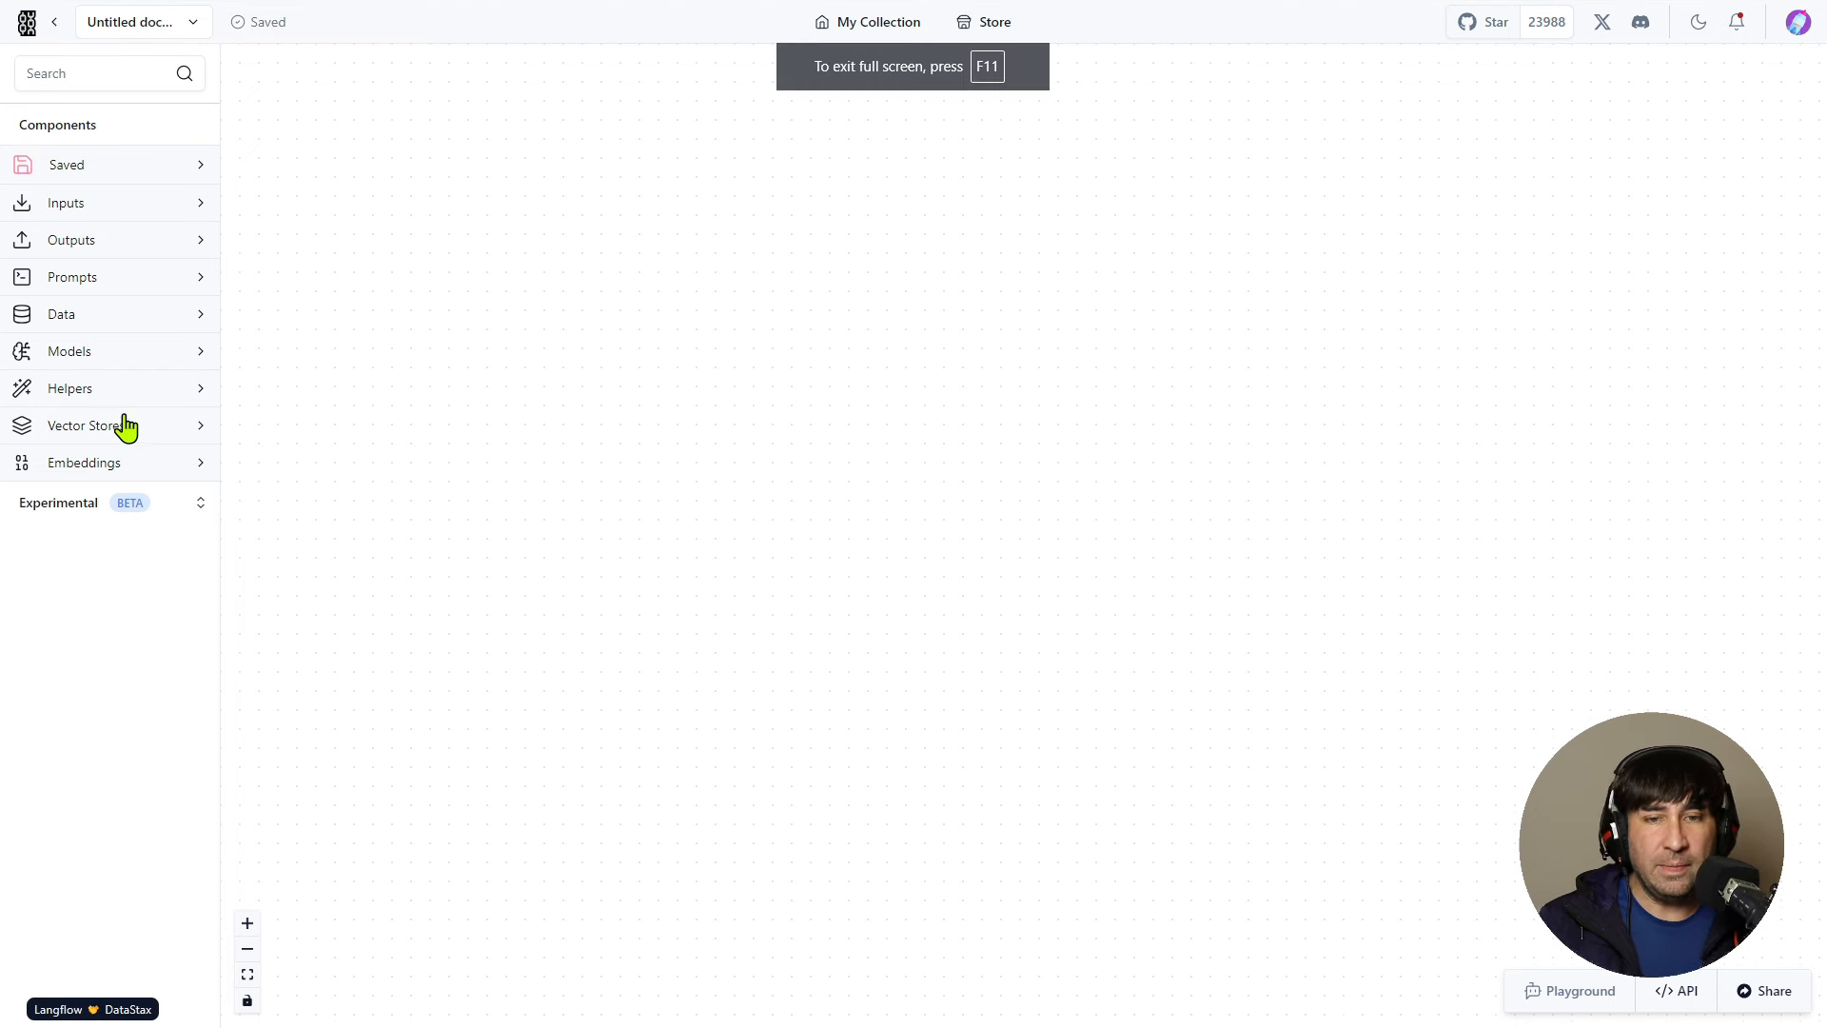
- Add a File data component to the empty canvas
left_click(105, 323)
left_click_drag(57, 440, 477, 523)
left_click_drag(651, 546, 617, 506)
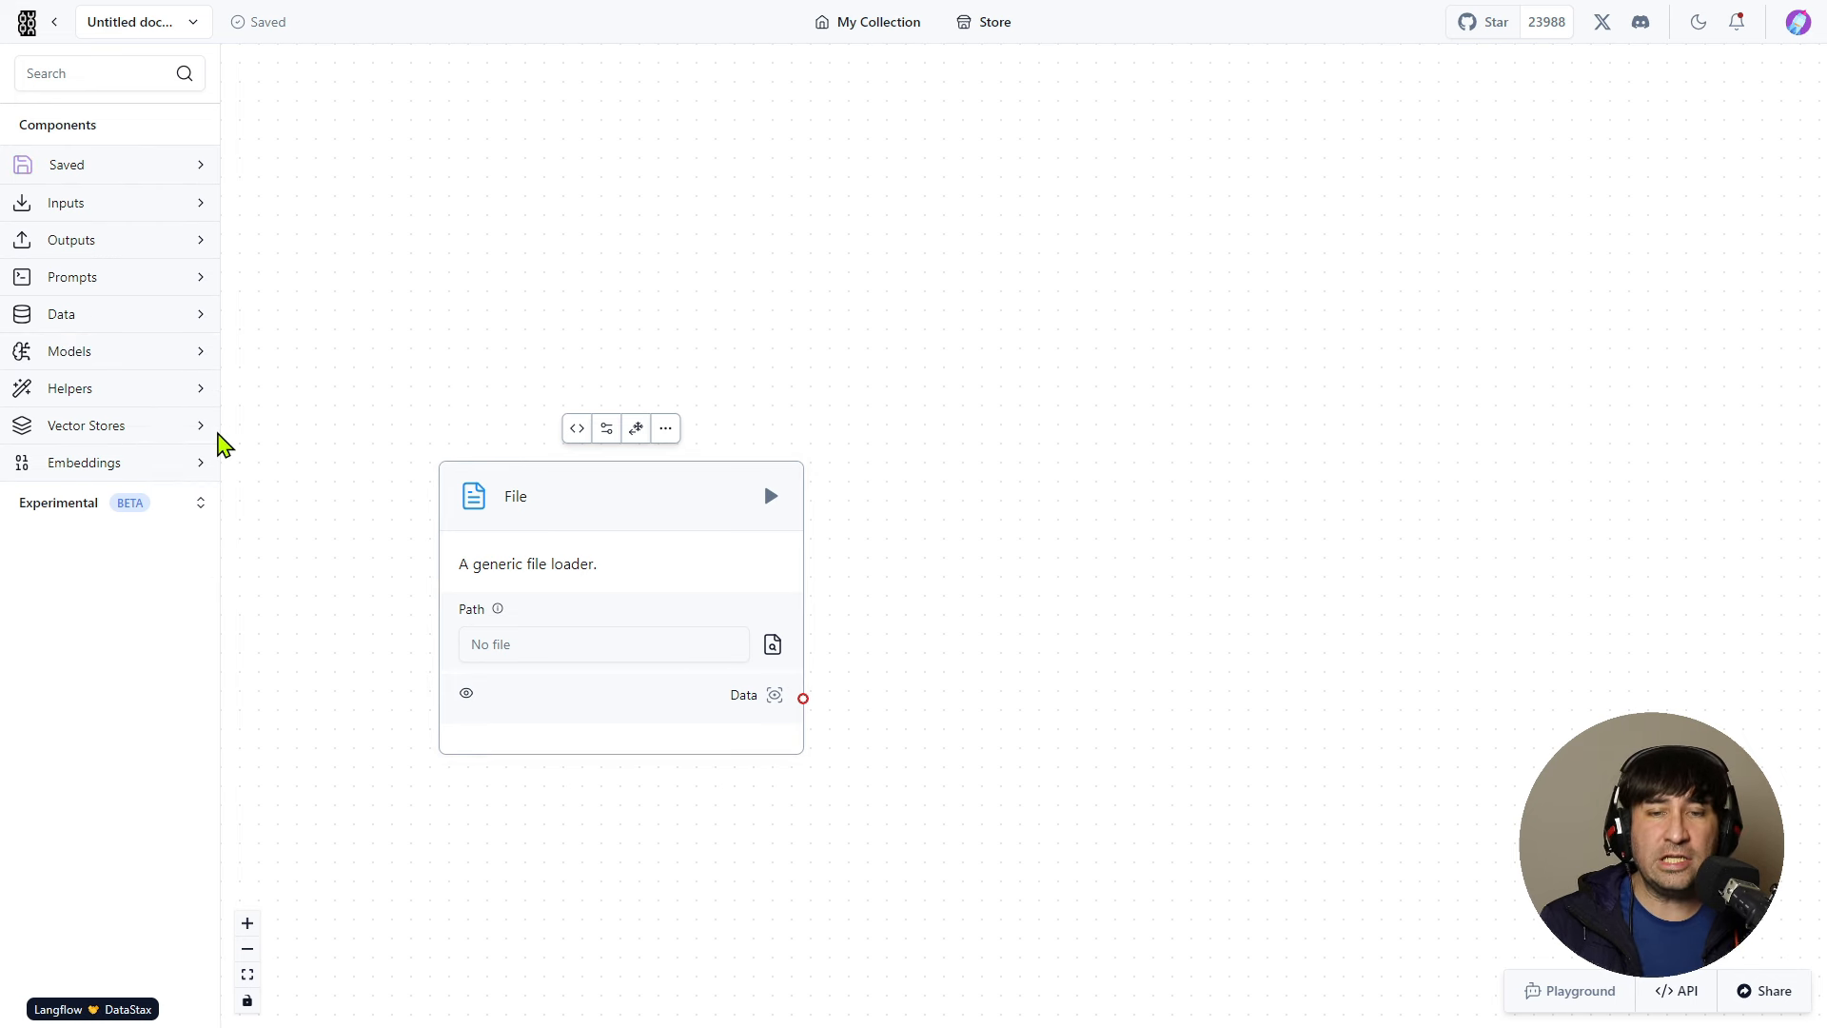
- Add a Chroma DB vector store beside the File component and connect File's Data output to its Ingest Data input
left_click(119, 433)
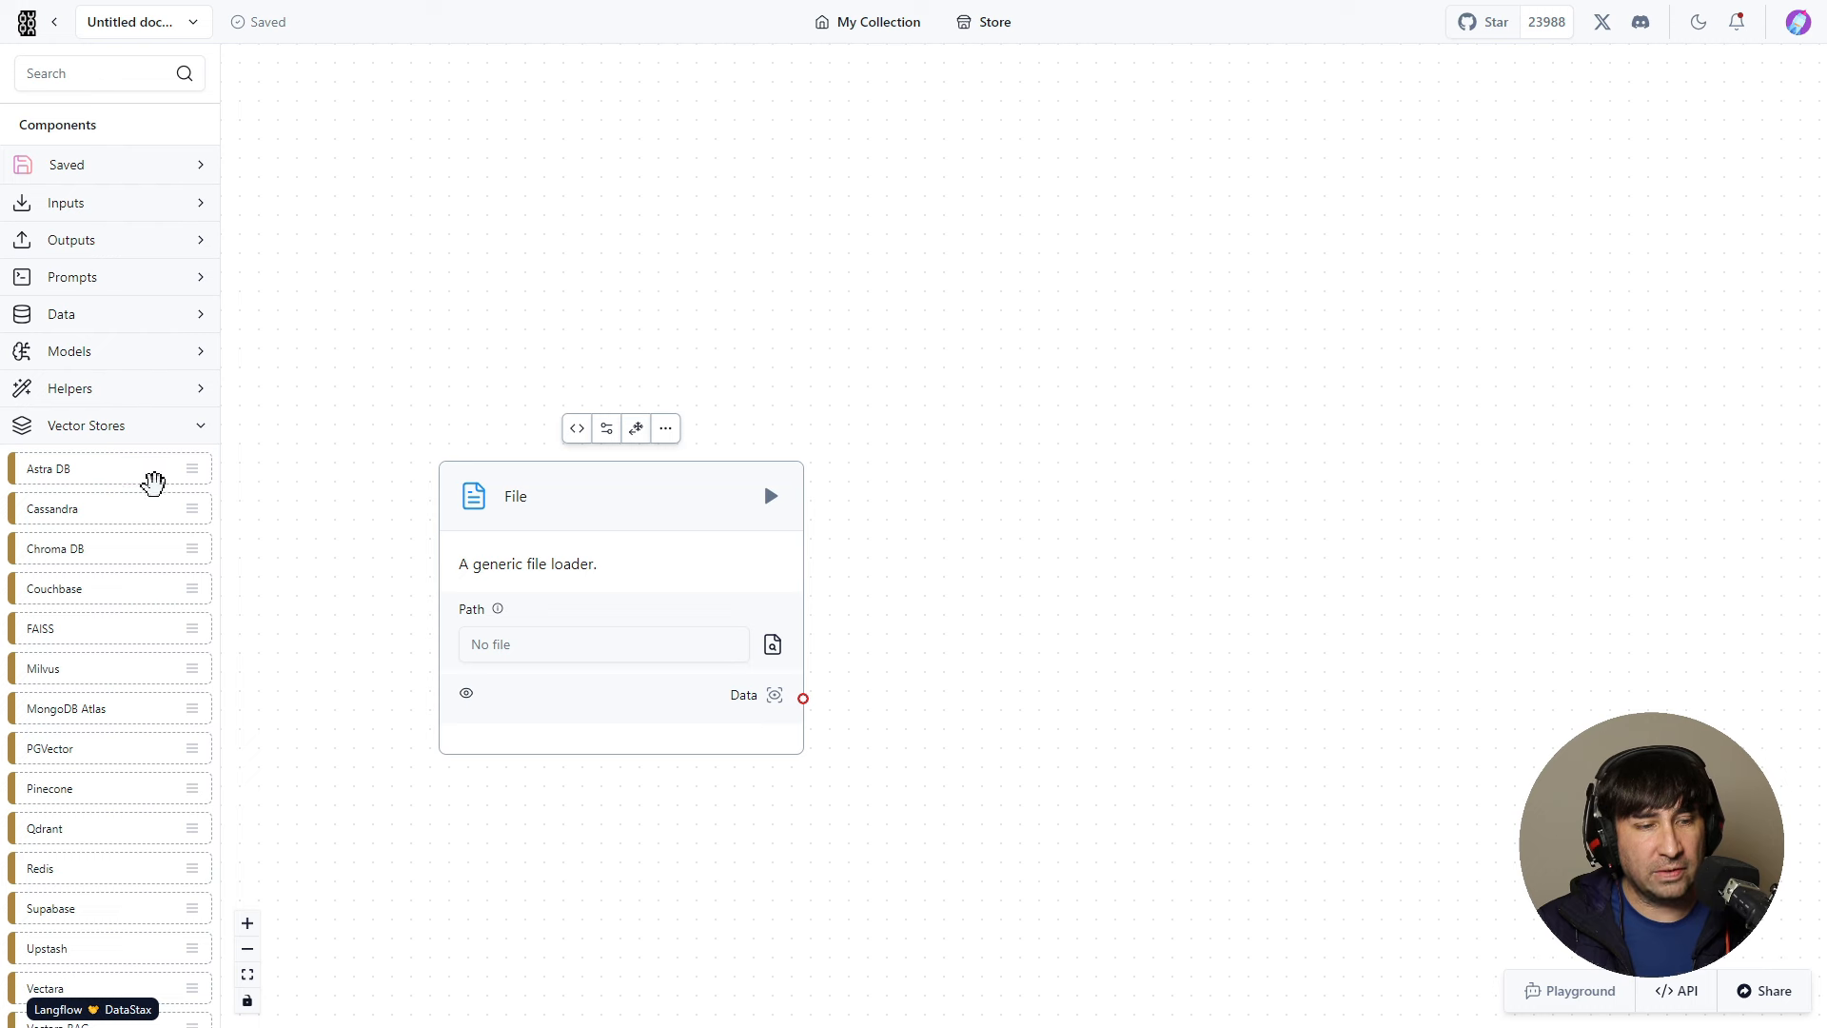
scroll(133, 476, "down", 2)
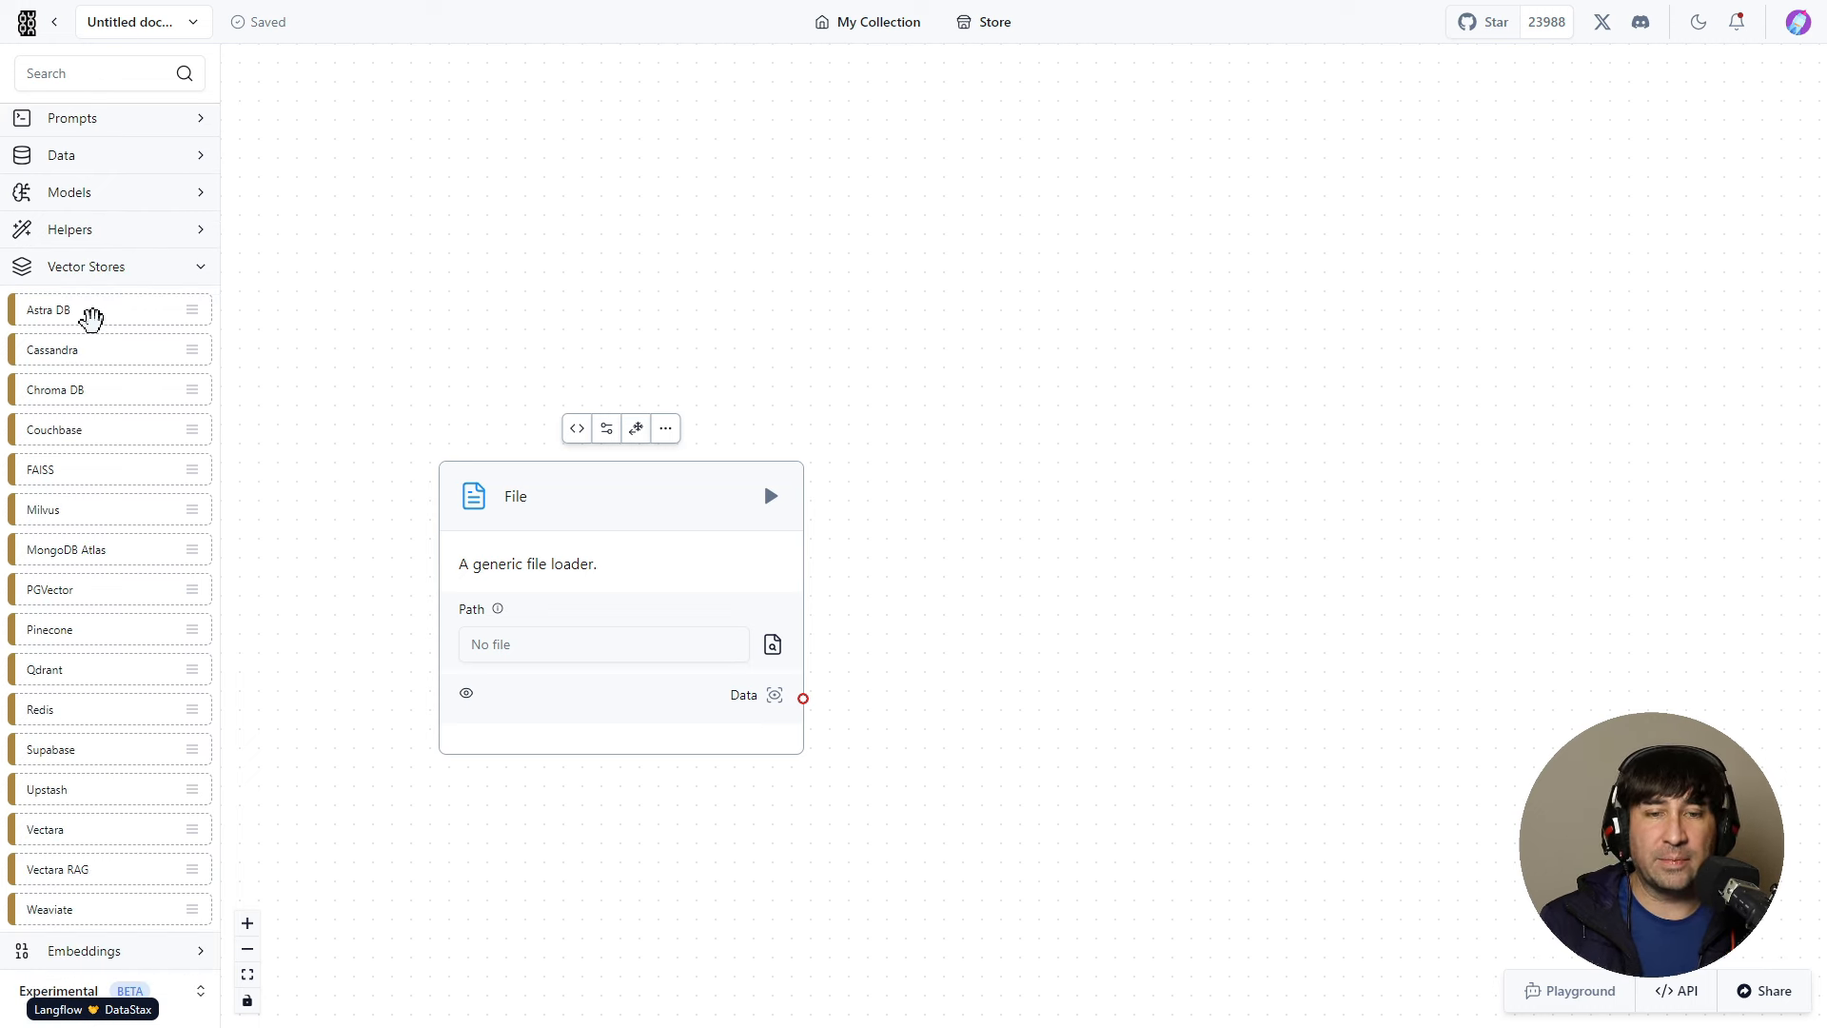
left_click_drag(51, 389, 954, 319)
left_click_drag(1076, 309, 1105, 134)
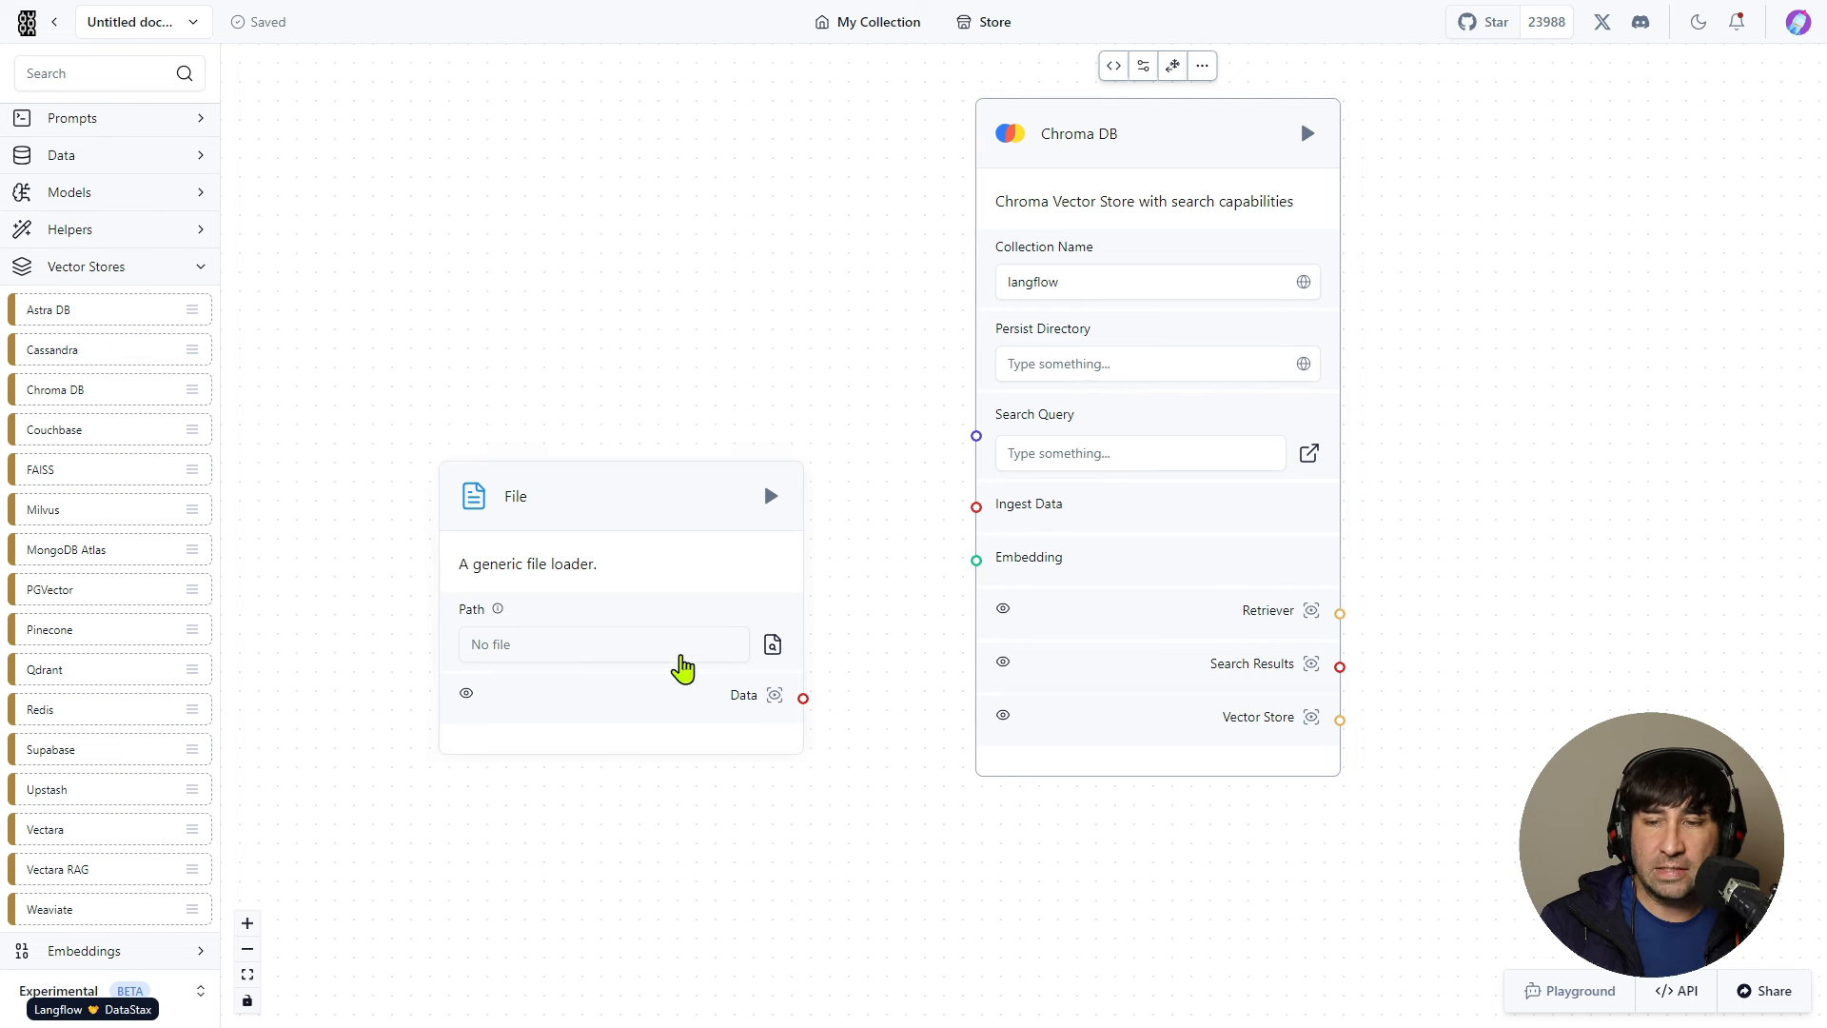
left_click_drag(803, 697, 976, 506)
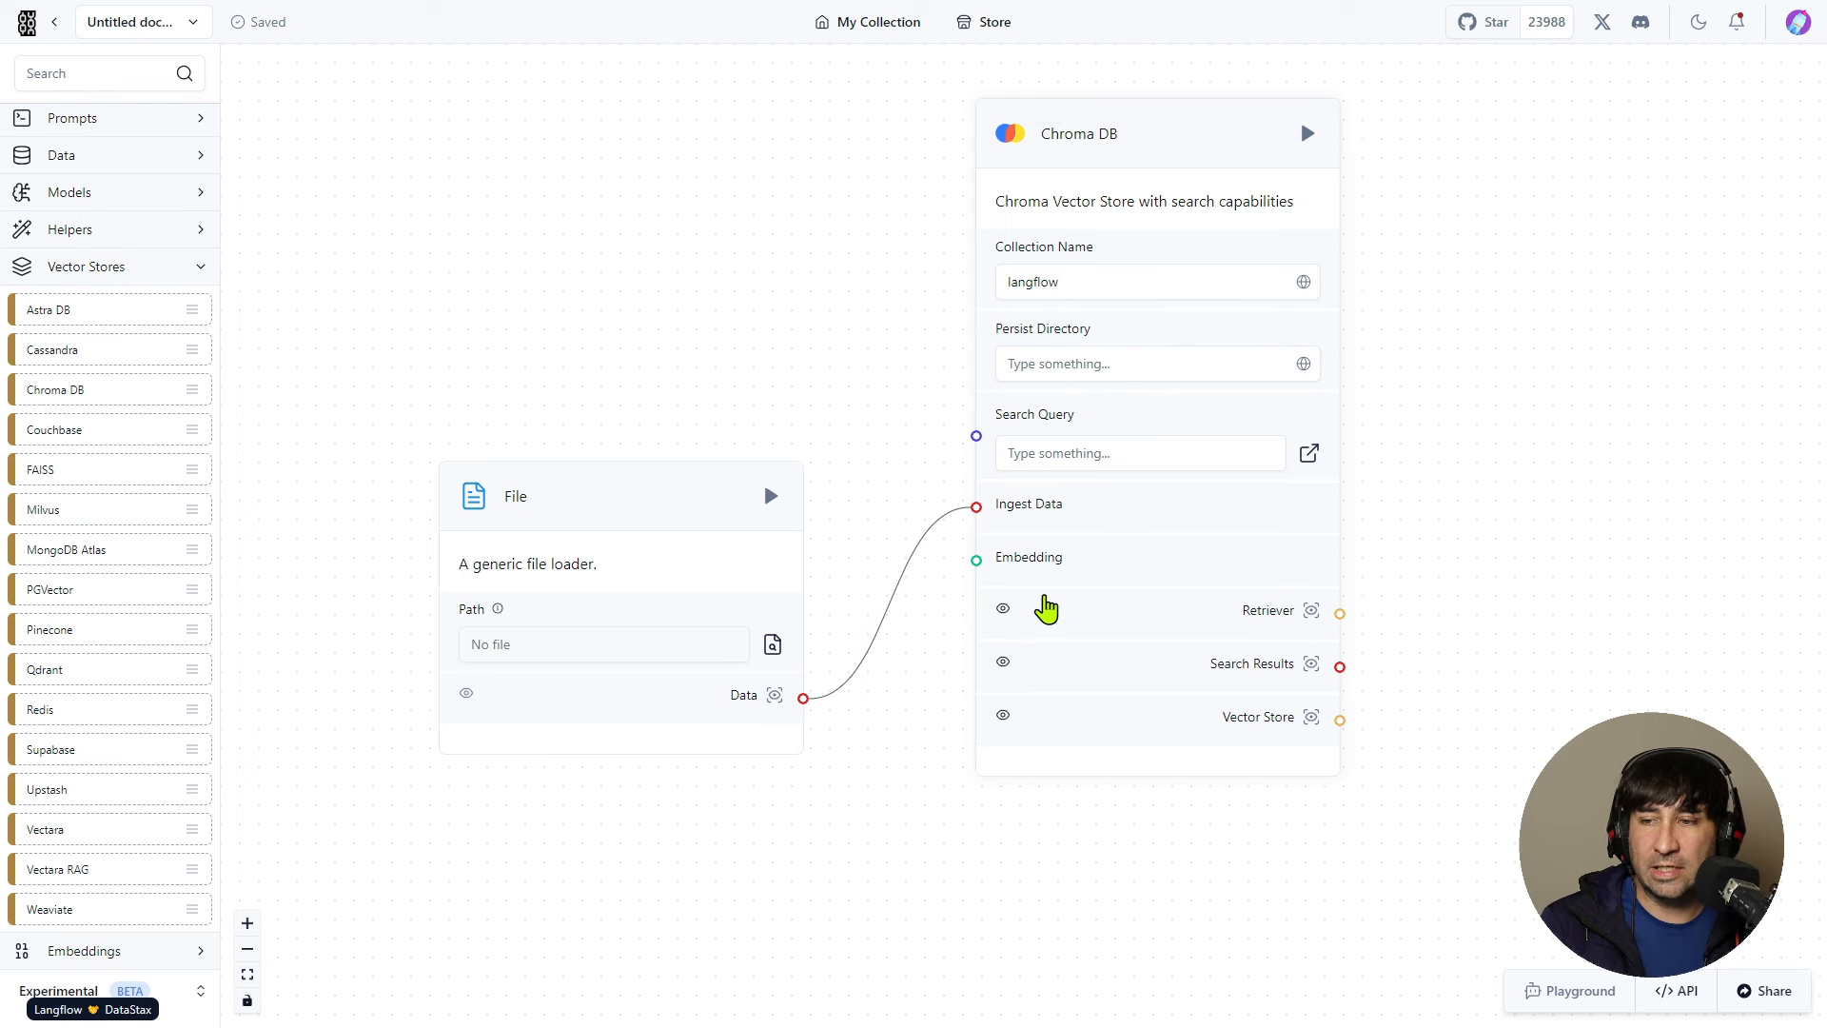
left_click_drag(618, 498, 576, 307)
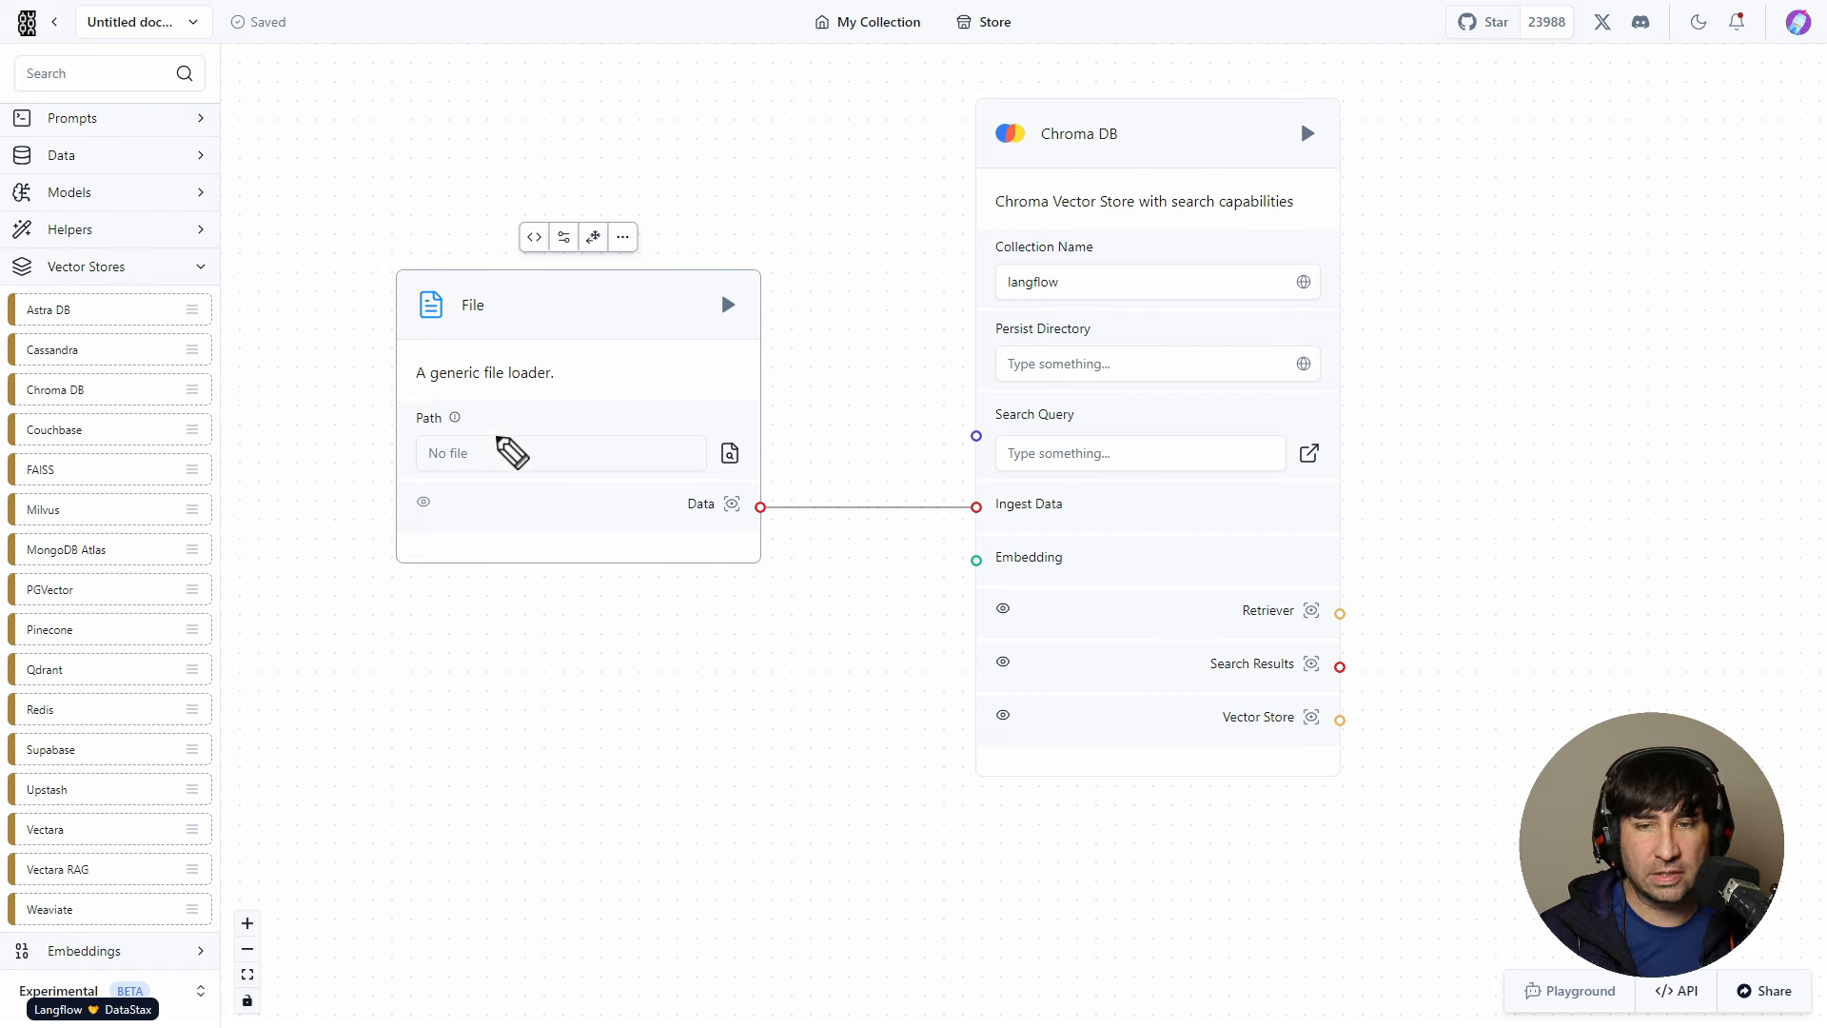
mouse_move(1217, 327)
left_mouse_down()
mouse_move(1101, 614)
mouse_move(1541, 319)
mouse_move(1103, 618)
left_mouse_up()
left_click_drag(1184, 405, 1448, 451)
left_click_drag(1147, 478, 1416, 536)
left_click_drag(1109, 565, 1424, 635)
mouse_move(715, 426)
left_mouse_down()
mouse_move(744, 448)
mouse_move(704, 430)
left_mouse_up()
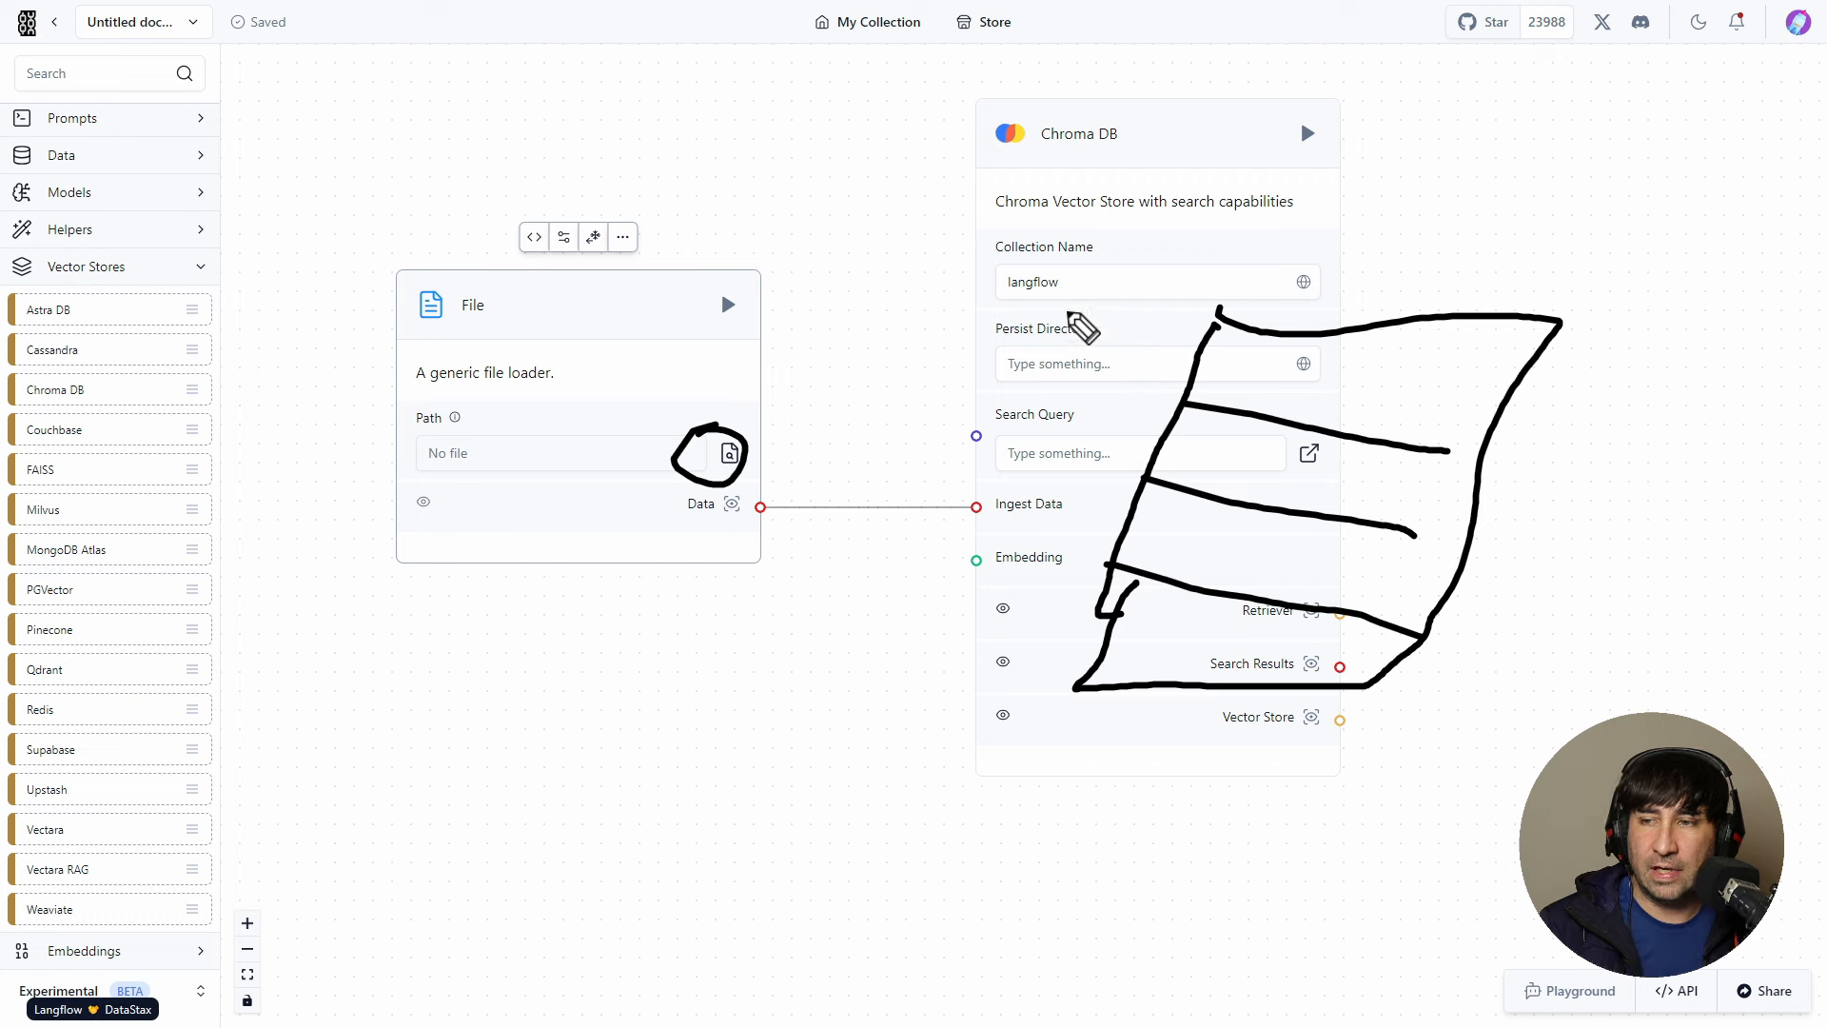
mouse_move(1060, 314)
left_mouse_down()
mouse_move(1052, 302)
mouse_move(1074, 331)
left_mouse_up()
mouse_move(1020, 418)
left_mouse_down()
mouse_move(1040, 392)
mouse_move(1082, 416)
mouse_move(1025, 418)
left_mouse_up()
mouse_move(1016, 468)
left_mouse_down()
mouse_move(999, 502)
mouse_move(1045, 487)
mouse_move(1016, 470)
left_mouse_up()
mouse_move(972, 601)
left_mouse_down()
mouse_move(1039, 602)
mouse_move(994, 571)
mouse_move(1056, 557)
mouse_move(1053, 573)
left_mouse_up()
left_click_drag(891, 588, 946, 609)
left_click_drag(920, 456, 994, 481)
left_click_drag(972, 270, 1020, 284)
left_click_drag(949, 367, 1004, 387)
left_click_drag(1130, 378, 1179, 386)
left_click_drag(1090, 455, 1131, 462)
left_click_drag(1061, 555, 1100, 562)
key("ctrl+shift+7")
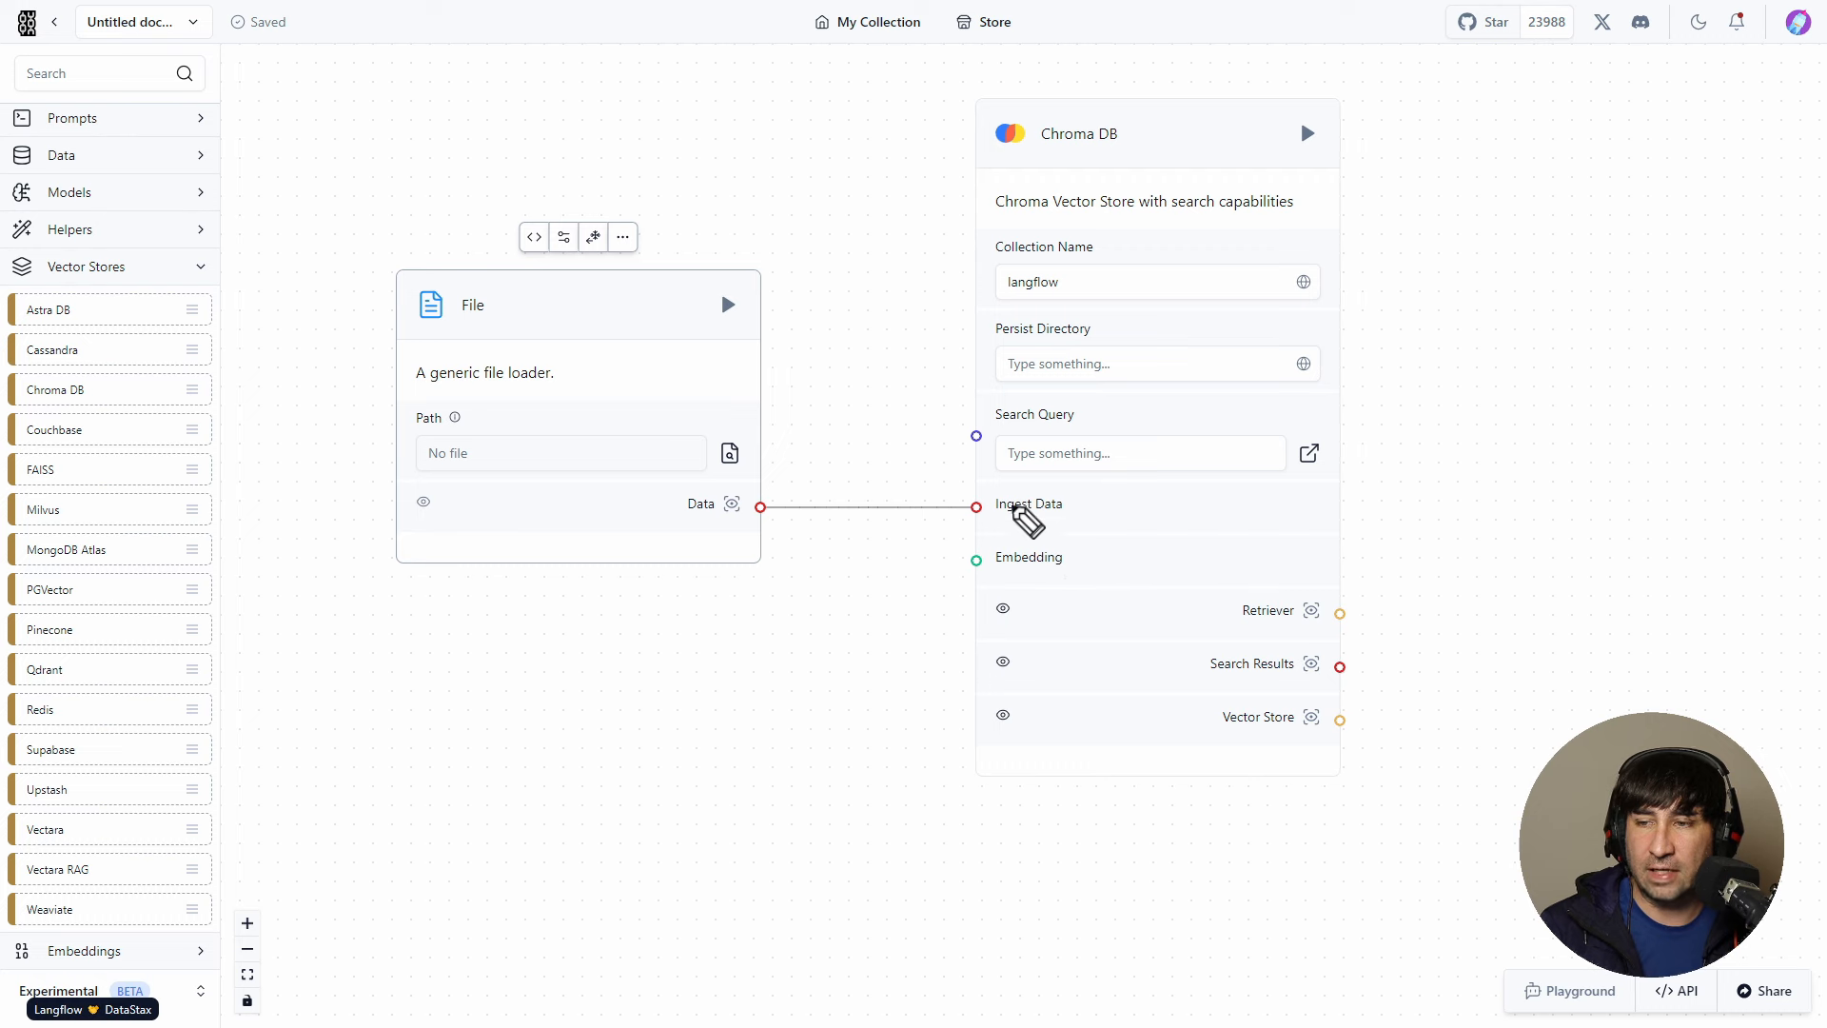
- Insert a Split Text component between File and Chroma DB, linking File's Data to Data Inputs and Chunks to Ingest Data
left_click(122, 269)
left_click(121, 390)
left_click_drag(87, 832, 654, 677)
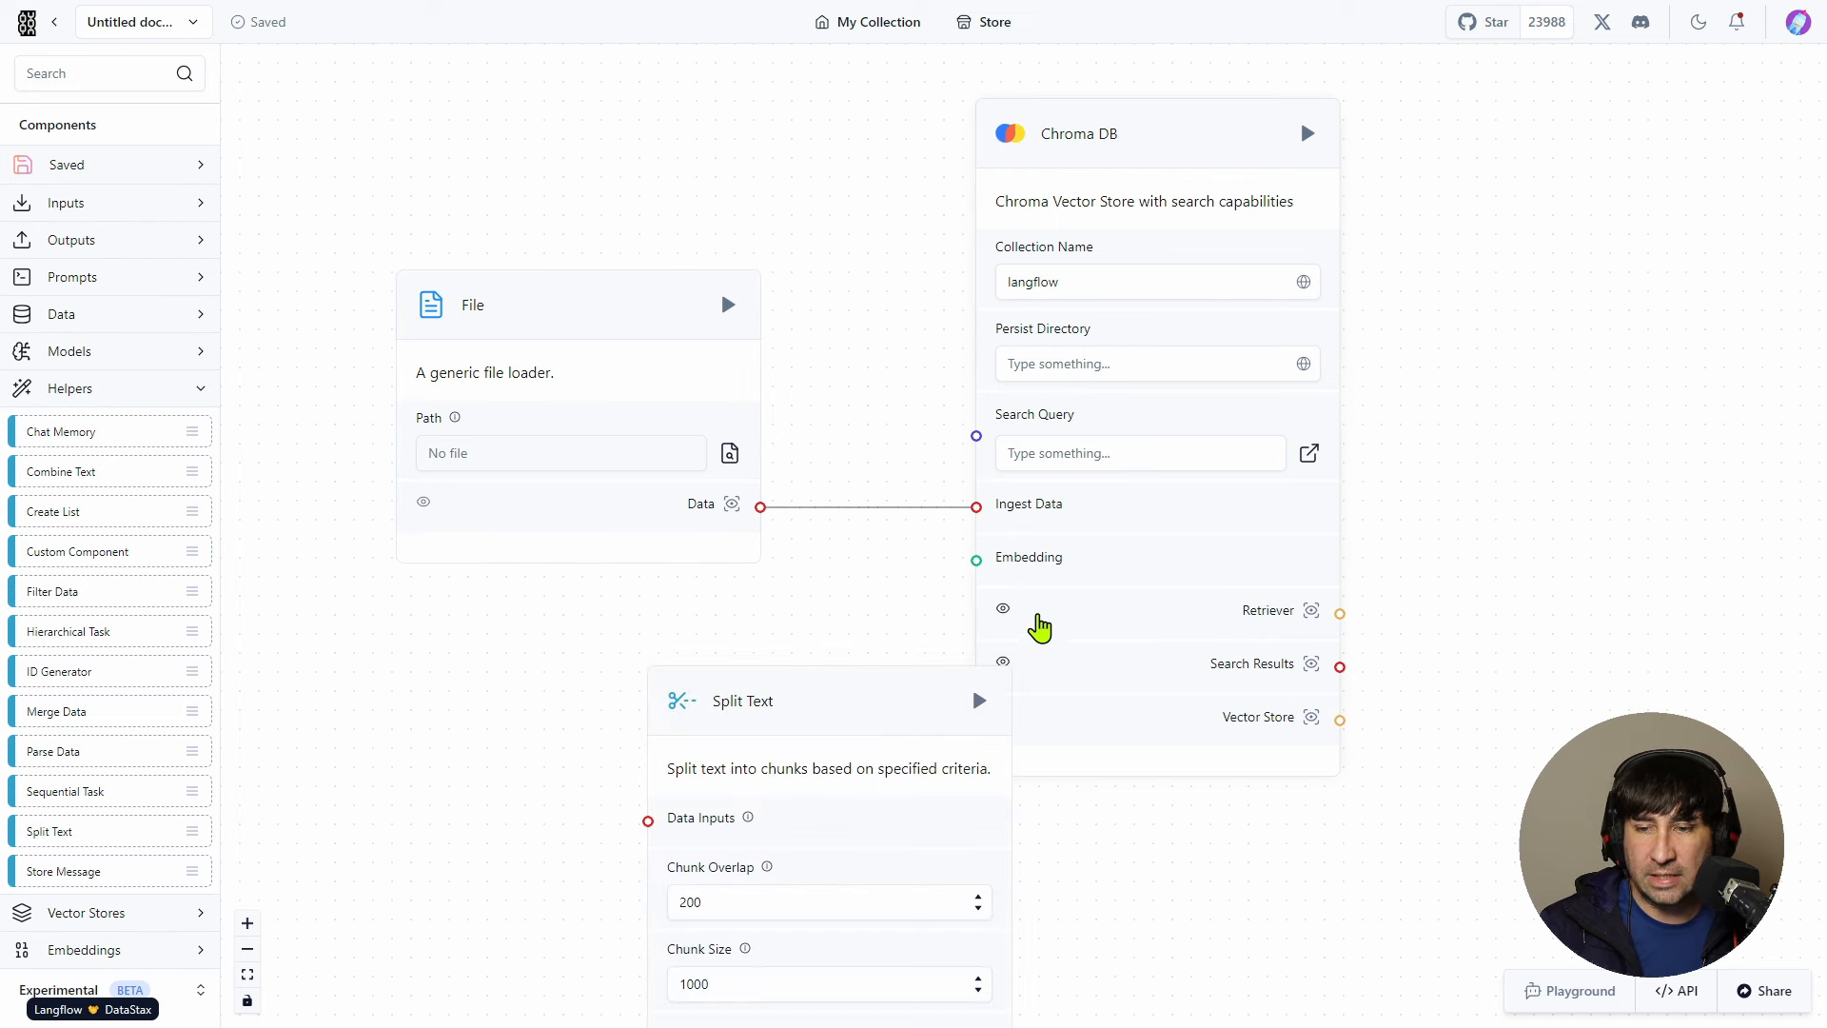
left_click_drag(1170, 170, 1427, 251)
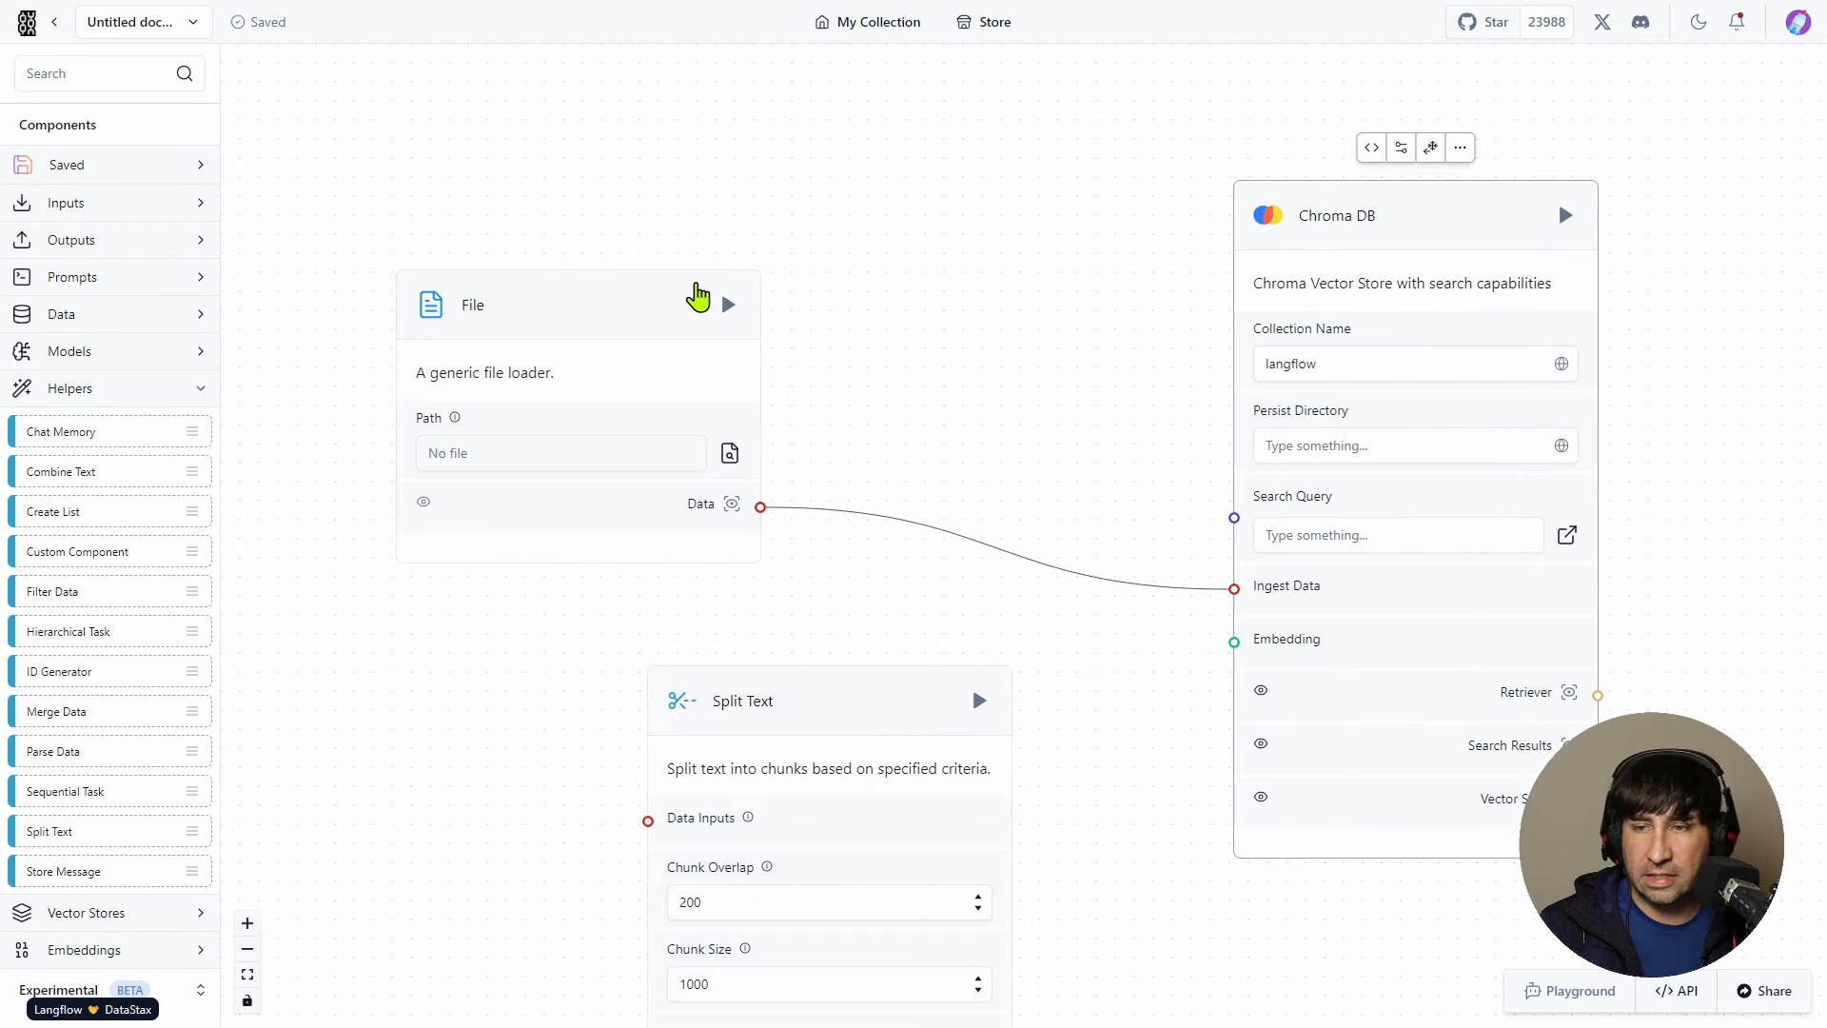
left_click_drag(562, 298, 483, 293)
left_click_drag(814, 685, 951, 148)
left_click_drag(764, 521, 775, 307)
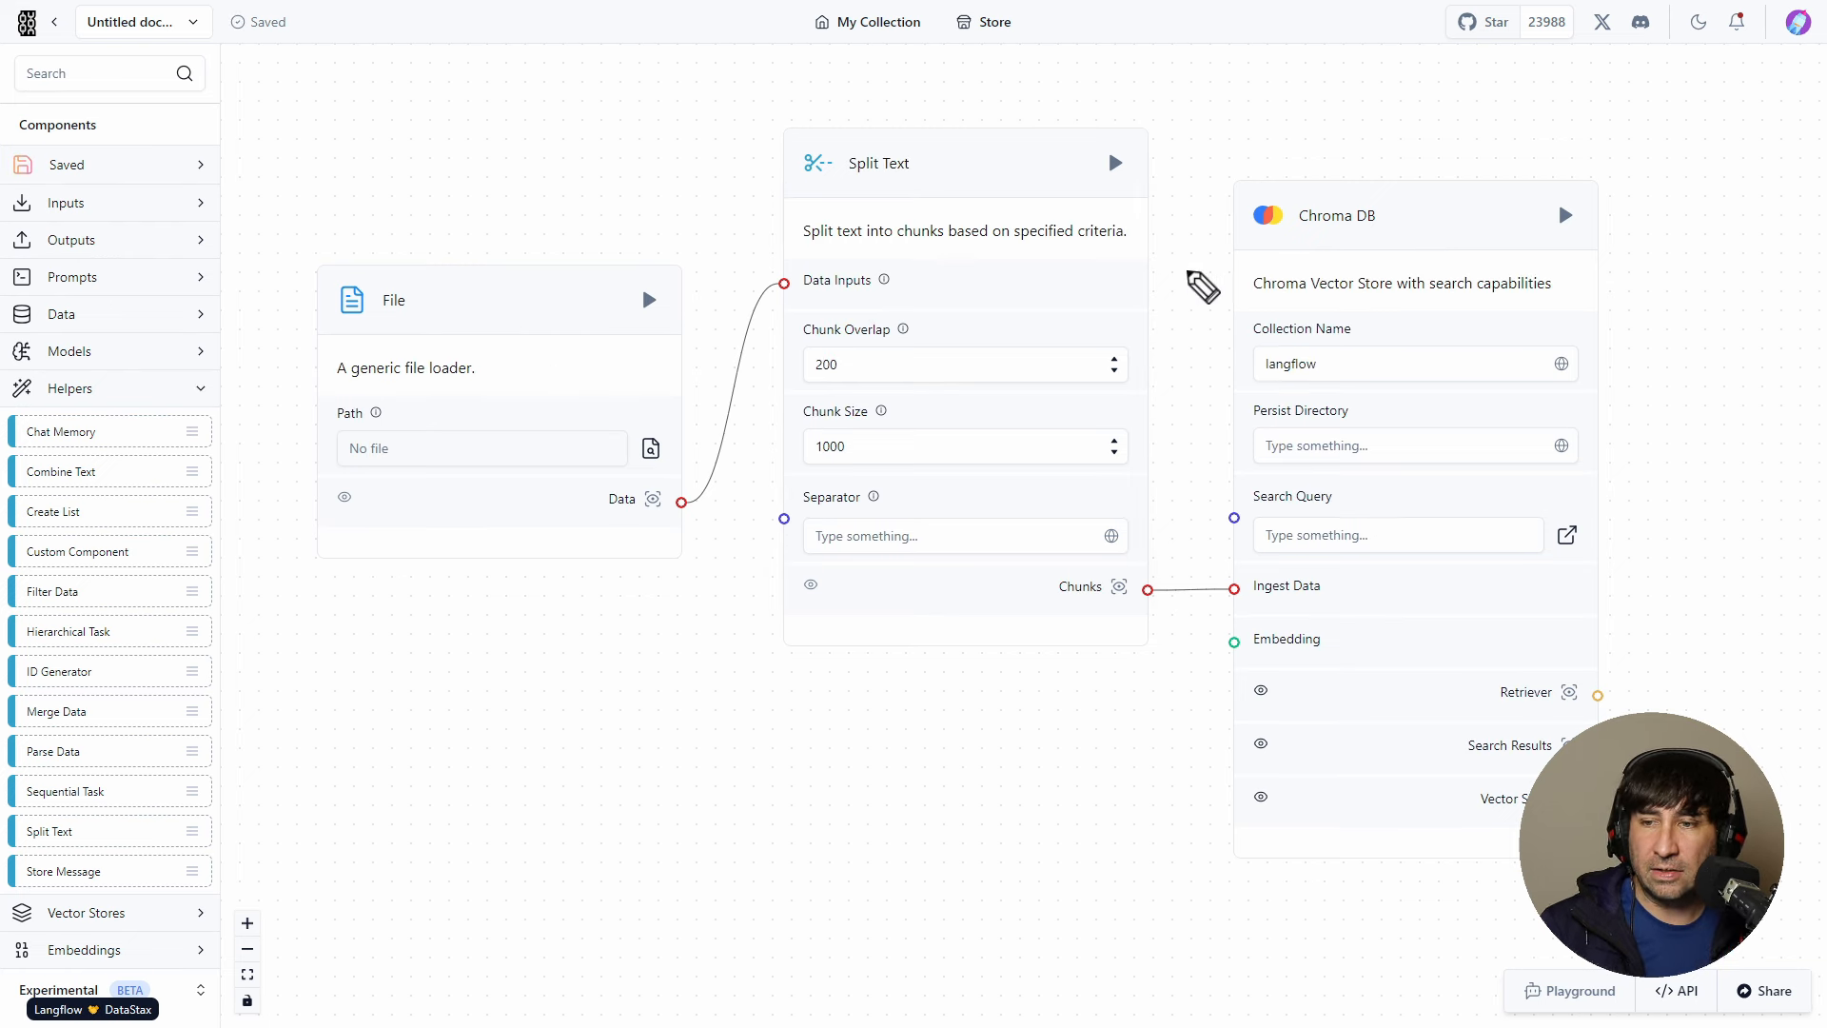
mouse_move(1163, 200)
left_mouse_down()
mouse_move(1061, 780)
mouse_move(1370, 215)
mouse_move(1465, 559)
mouse_move(1089, 807)
left_mouse_up()
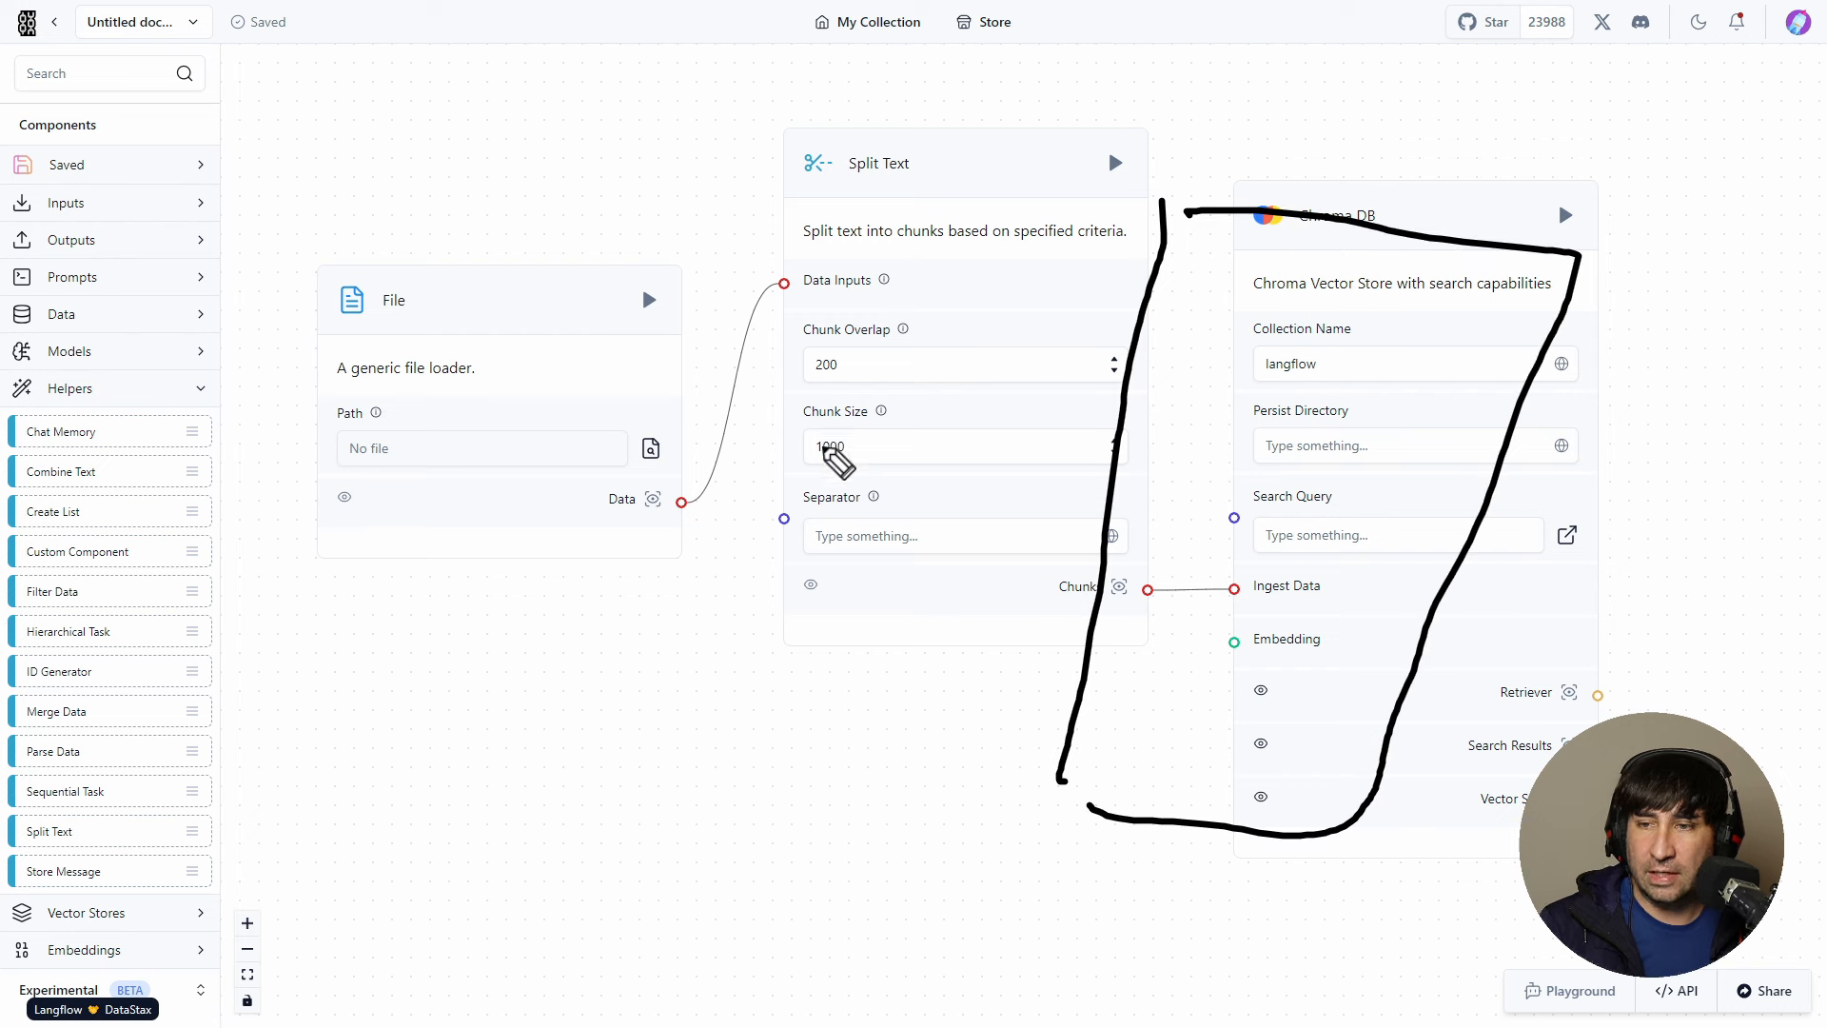
left_click_drag(728, 463, 778, 446)
left_click_drag(1111, 367, 1491, 437)
left_click_drag(1184, 221, 1185, 255)
mouse_move(892, 311)
left_mouse_down()
mouse_move(758, 345)
mouse_move(912, 360)
mouse_move(910, 318)
left_mouse_up()
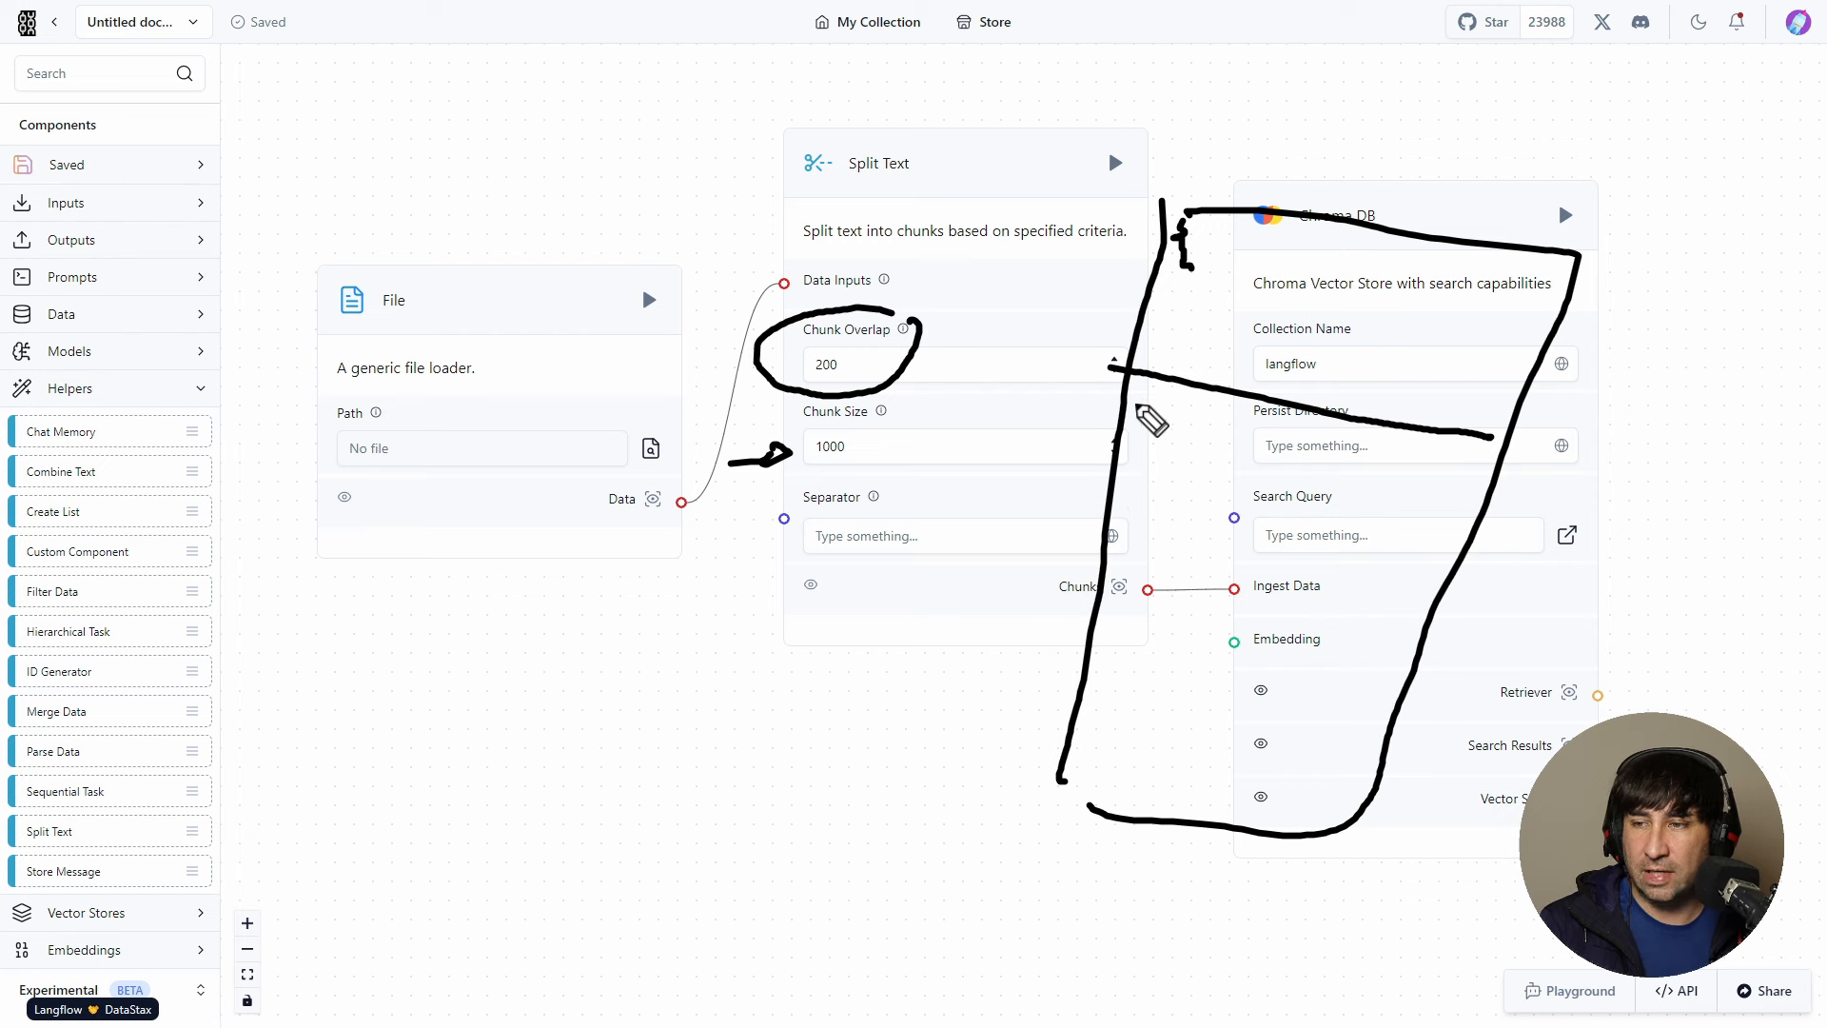
left_click(1127, 528)
mouse_move(1127, 527)
left_mouse_down()
mouse_move(1166, 382)
mouse_move(1227, 333)
mouse_move(1359, 392)
mouse_move(1140, 541)
left_mouse_up()
mouse_move(1253, 366)
left_mouse_down()
mouse_move(1321, 395)
mouse_move(1332, 382)
left_mouse_up()
left_click_drag(1250, 433, 1323, 444)
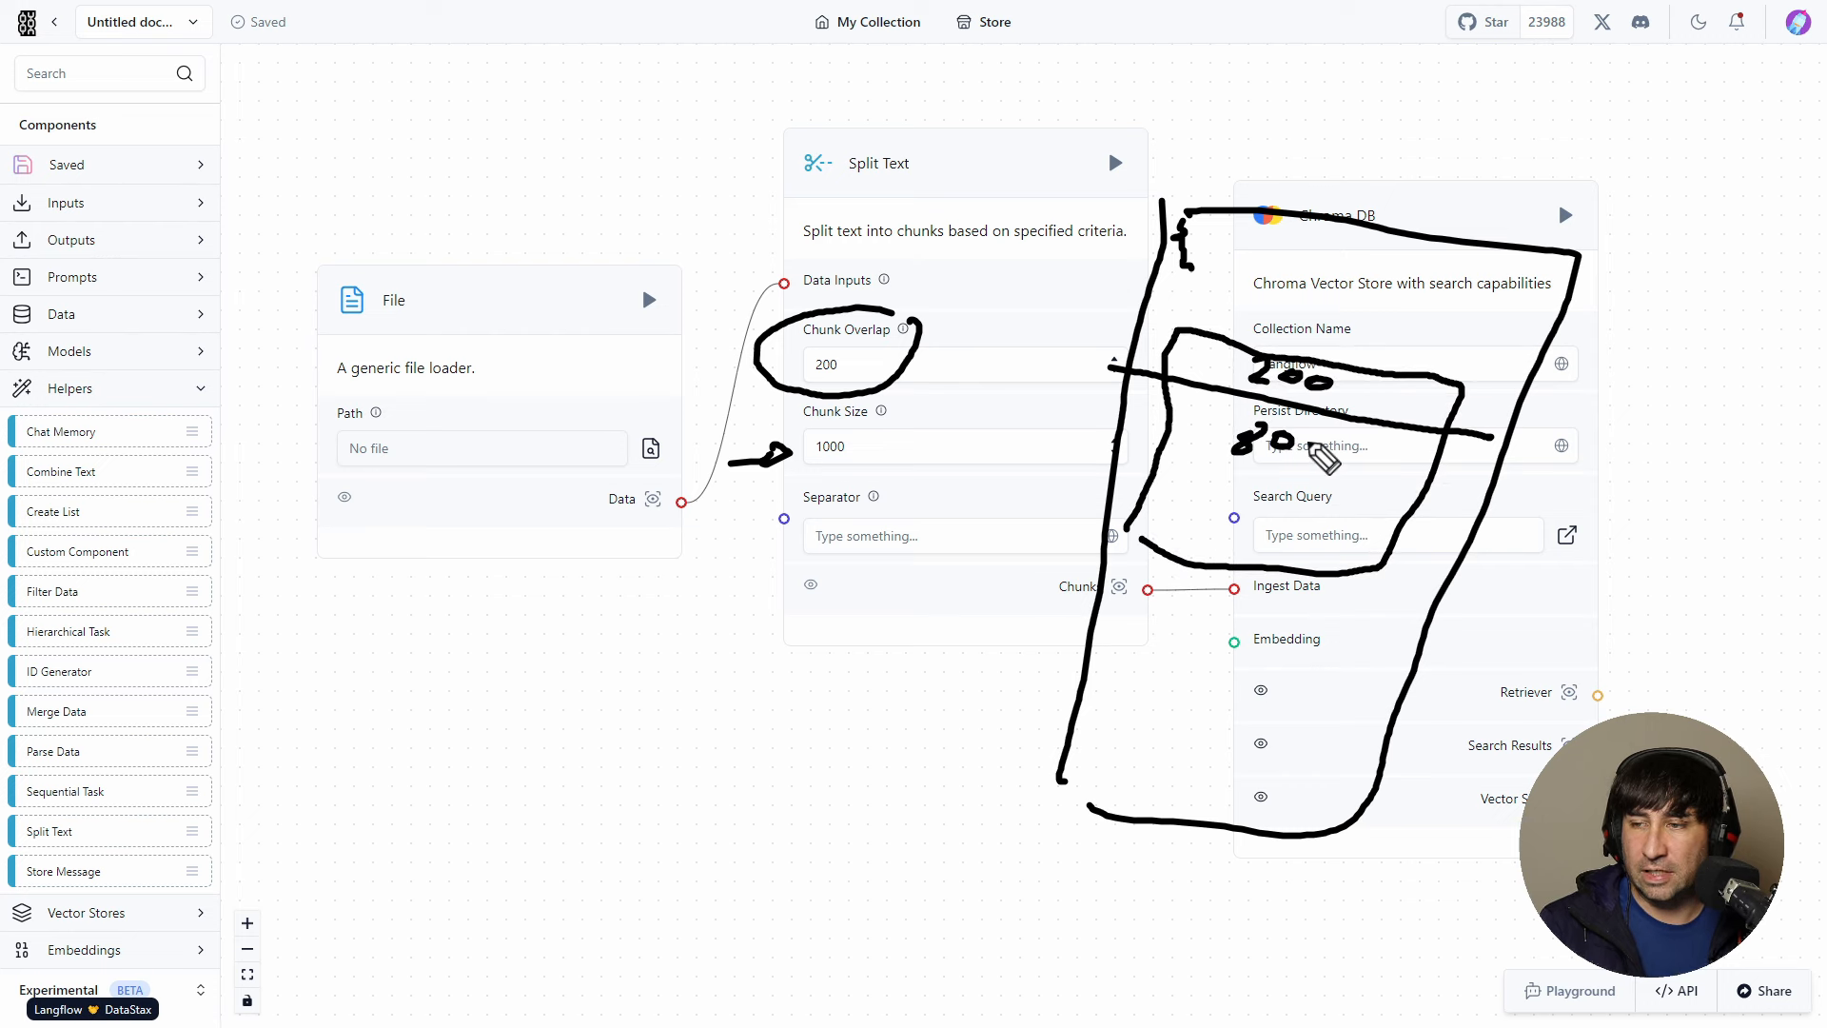
left_click_drag(1340, 521, 1111, 693)
mouse_move(1351, 528)
left_mouse_down()
mouse_move(1297, 701)
mouse_move(1162, 714)
mouse_move(1141, 695)
left_mouse_up()
mouse_move(1208, 534)
left_mouse_down()
mouse_move(1296, 562)
mouse_move(1313, 549)
left_mouse_up()
left_click_drag(1201, 628, 1201, 639)
left_click_drag(1223, 623, 1264, 635)
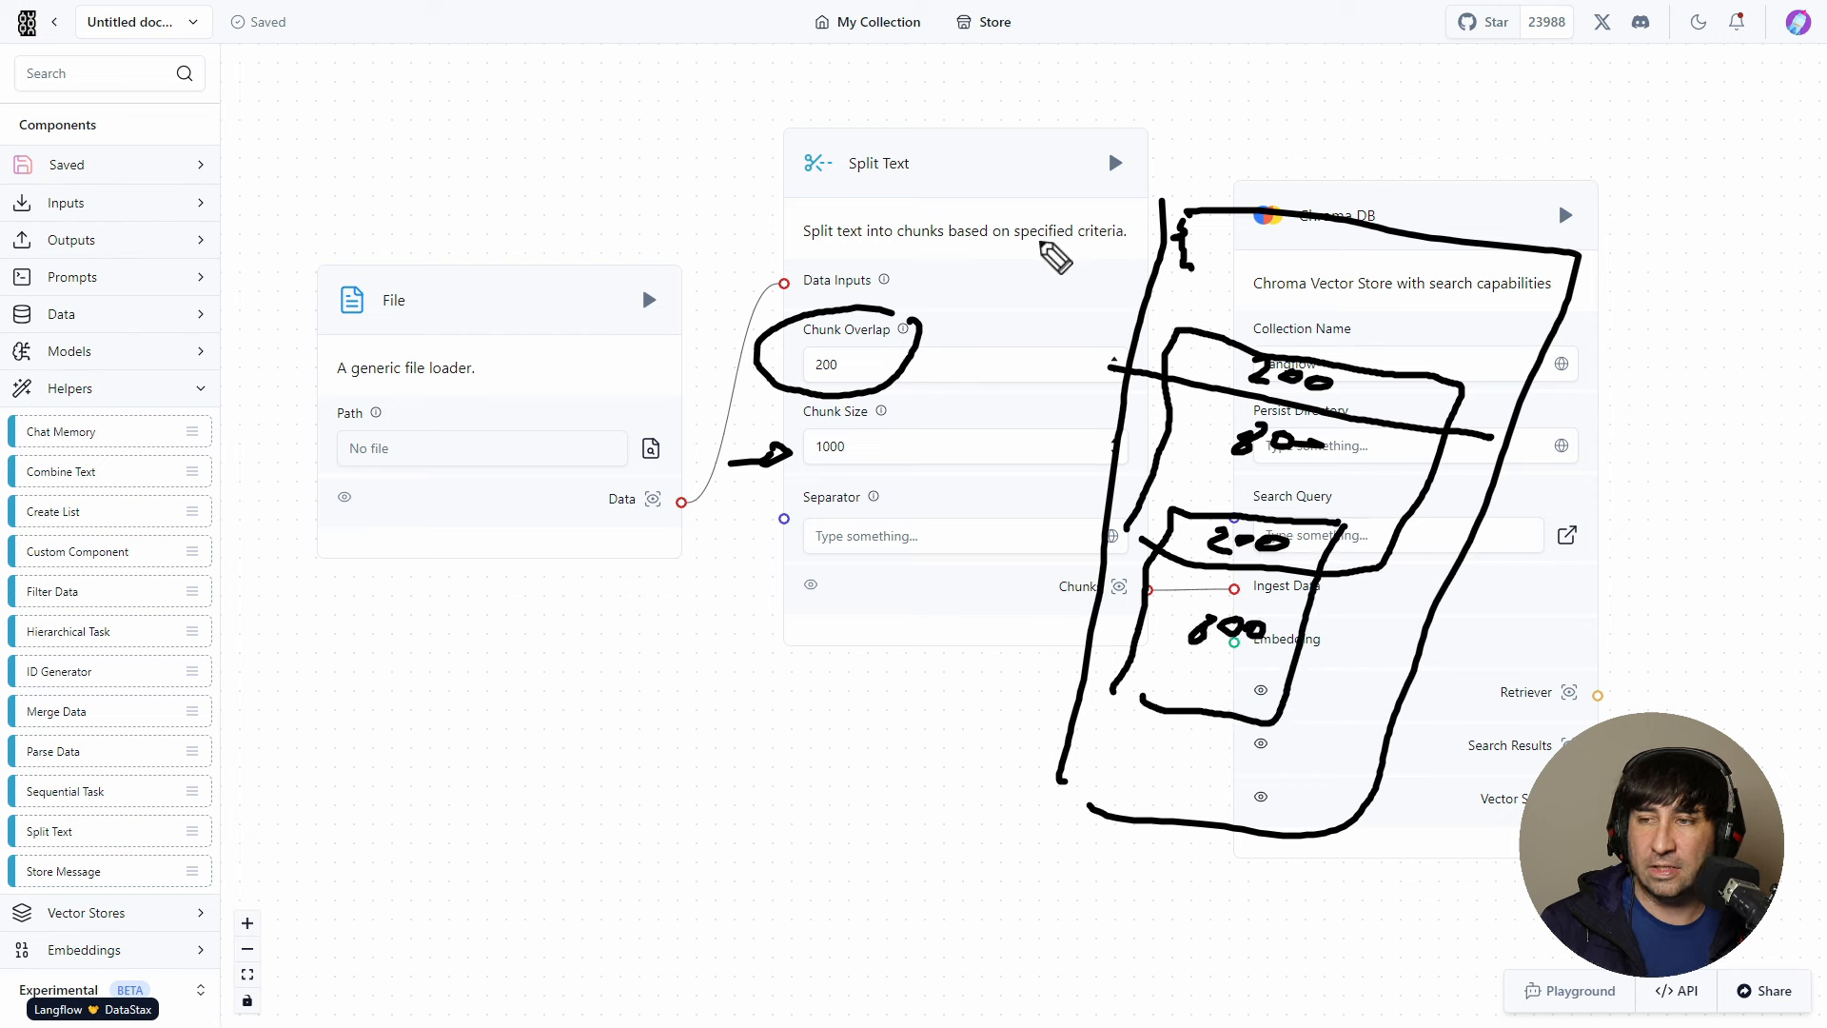
left_click_drag(1028, 232, 1096, 244)
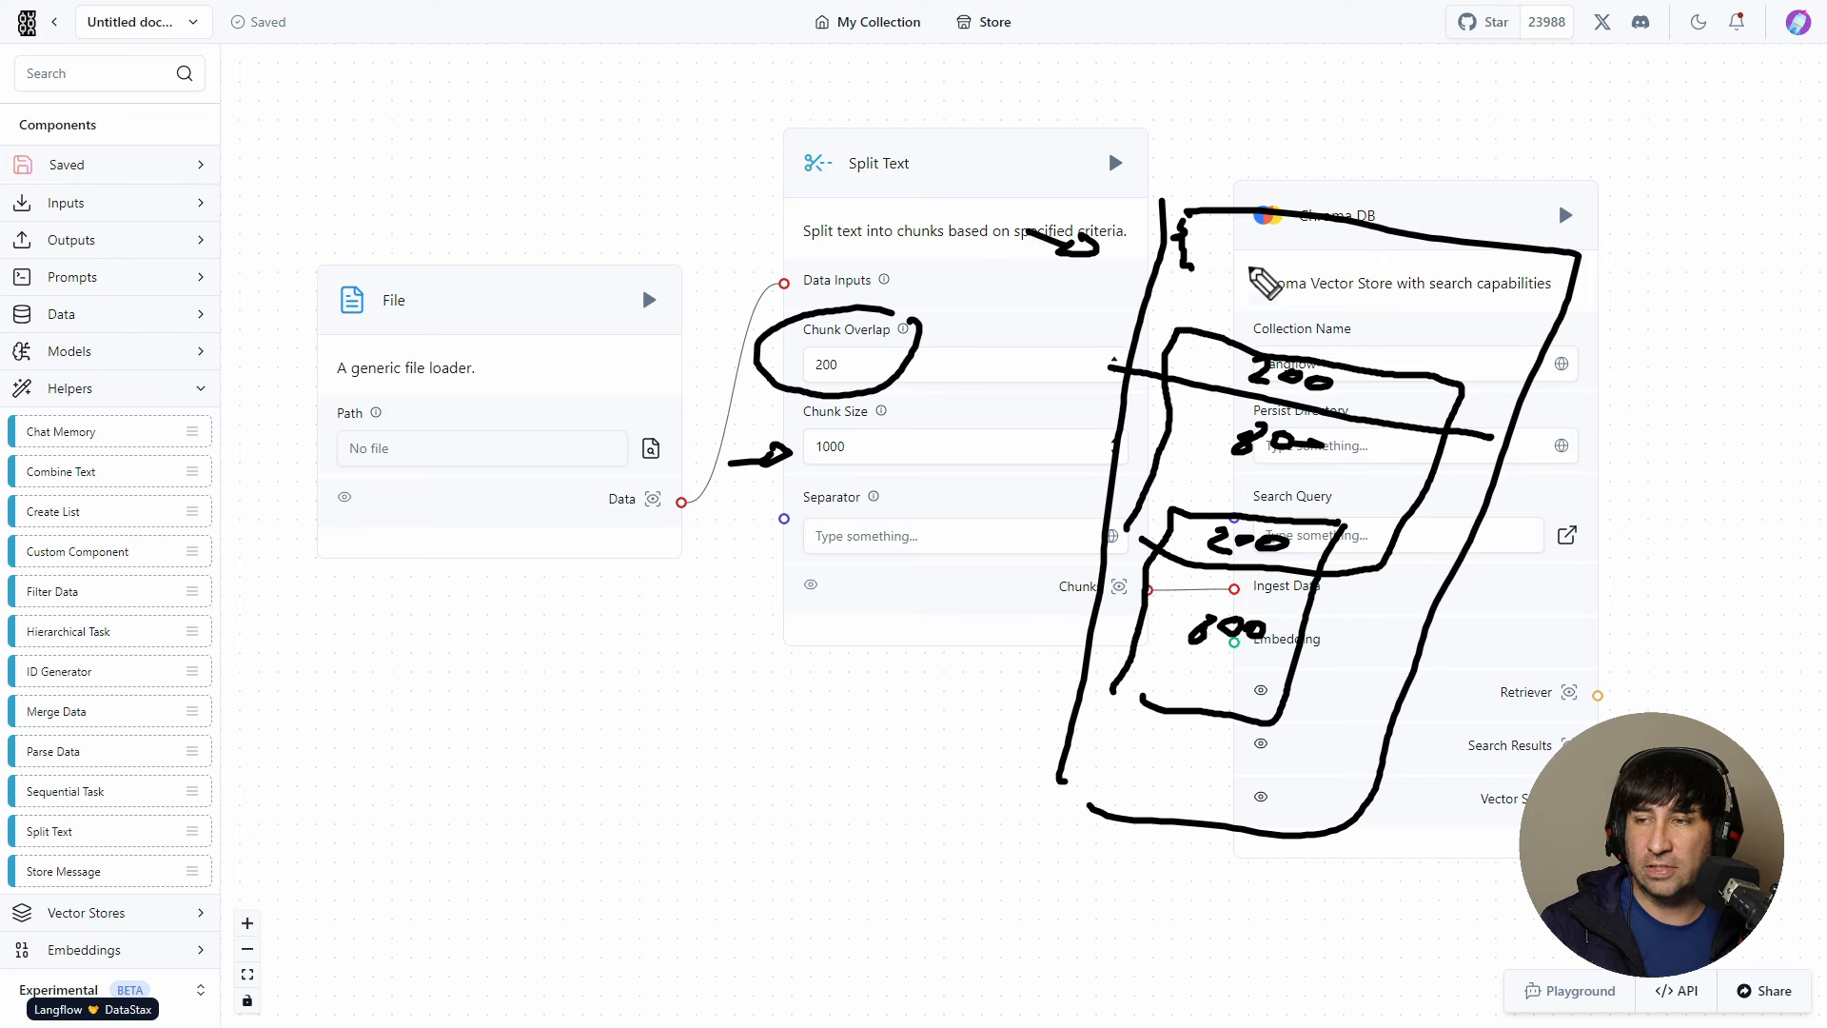
mouse_move(1322, 245)
left_mouse_down()
mouse_move(1346, 269)
mouse_move(1318, 246)
left_mouse_up()
left_click_drag(980, 386, 1091, 411)
left_click_drag(1091, 411, 1046, 426)
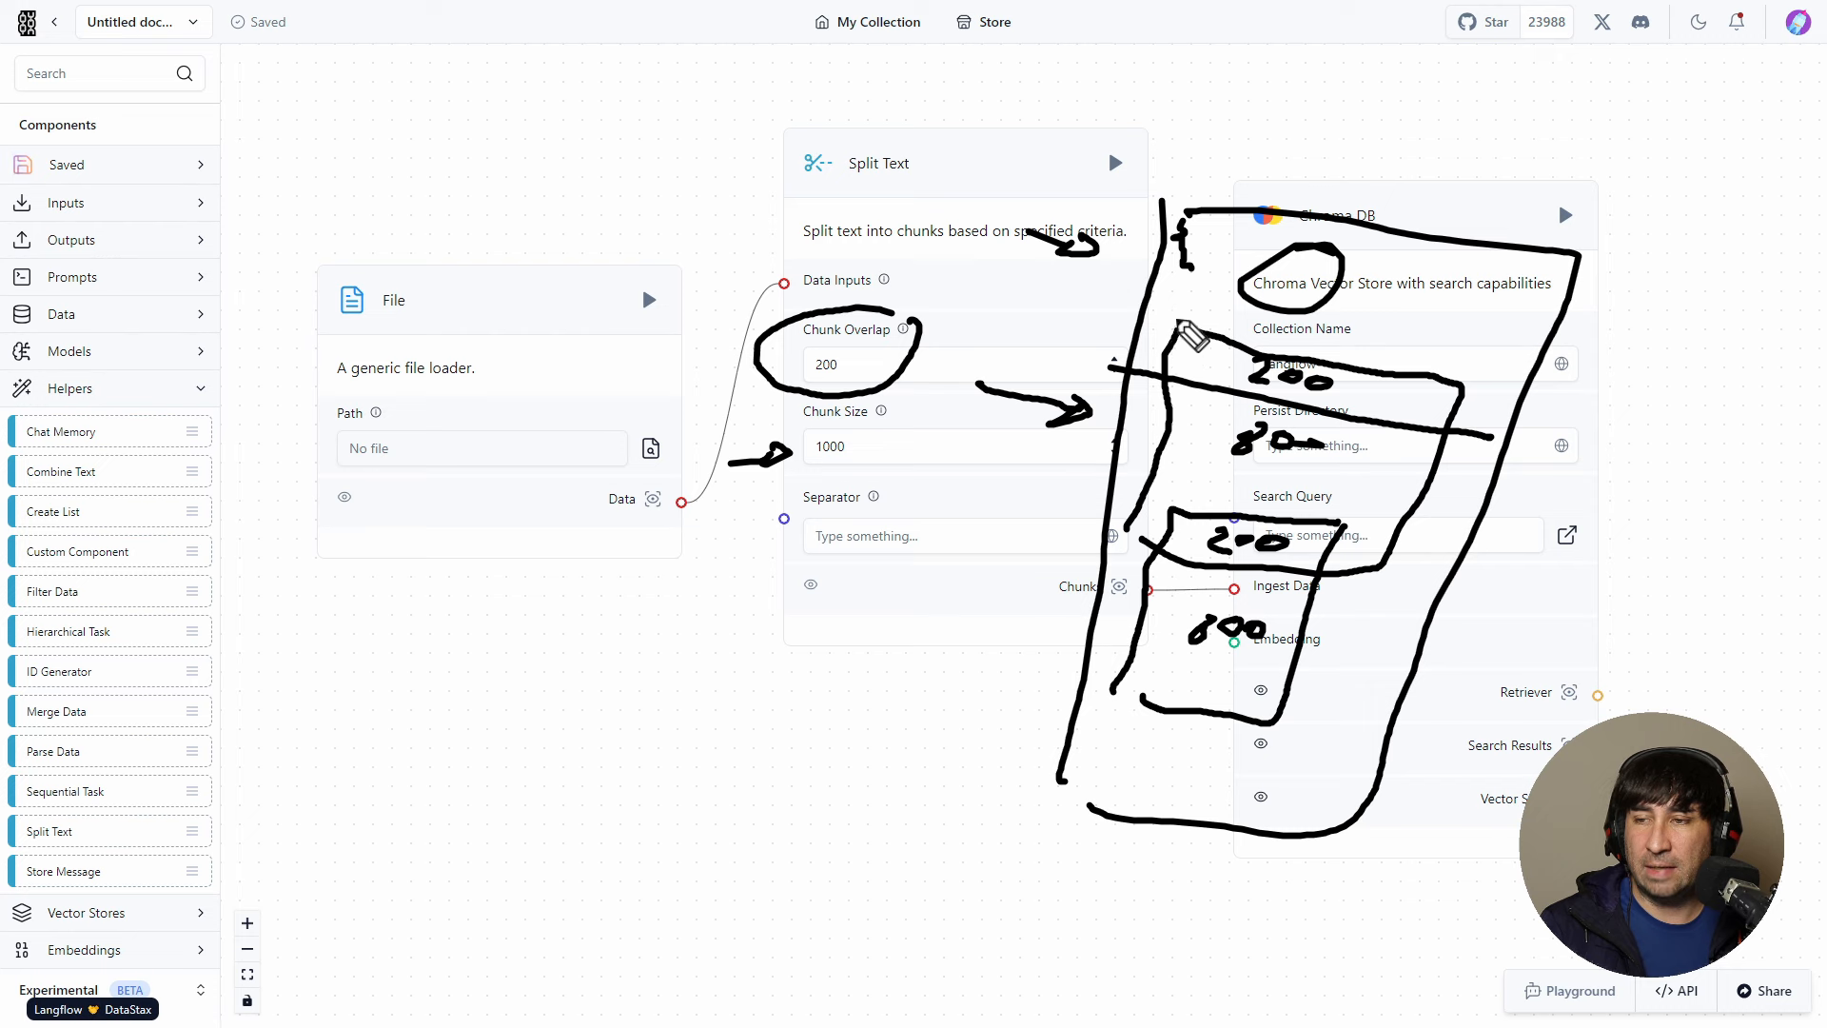
mouse_move(1180, 315)
left_mouse_down()
mouse_move(1121, 354)
mouse_move(1123, 385)
left_mouse_up()
mouse_move(1227, 228)
left_mouse_down()
mouse_move(1207, 249)
mouse_move(1184, 430)
left_mouse_up()
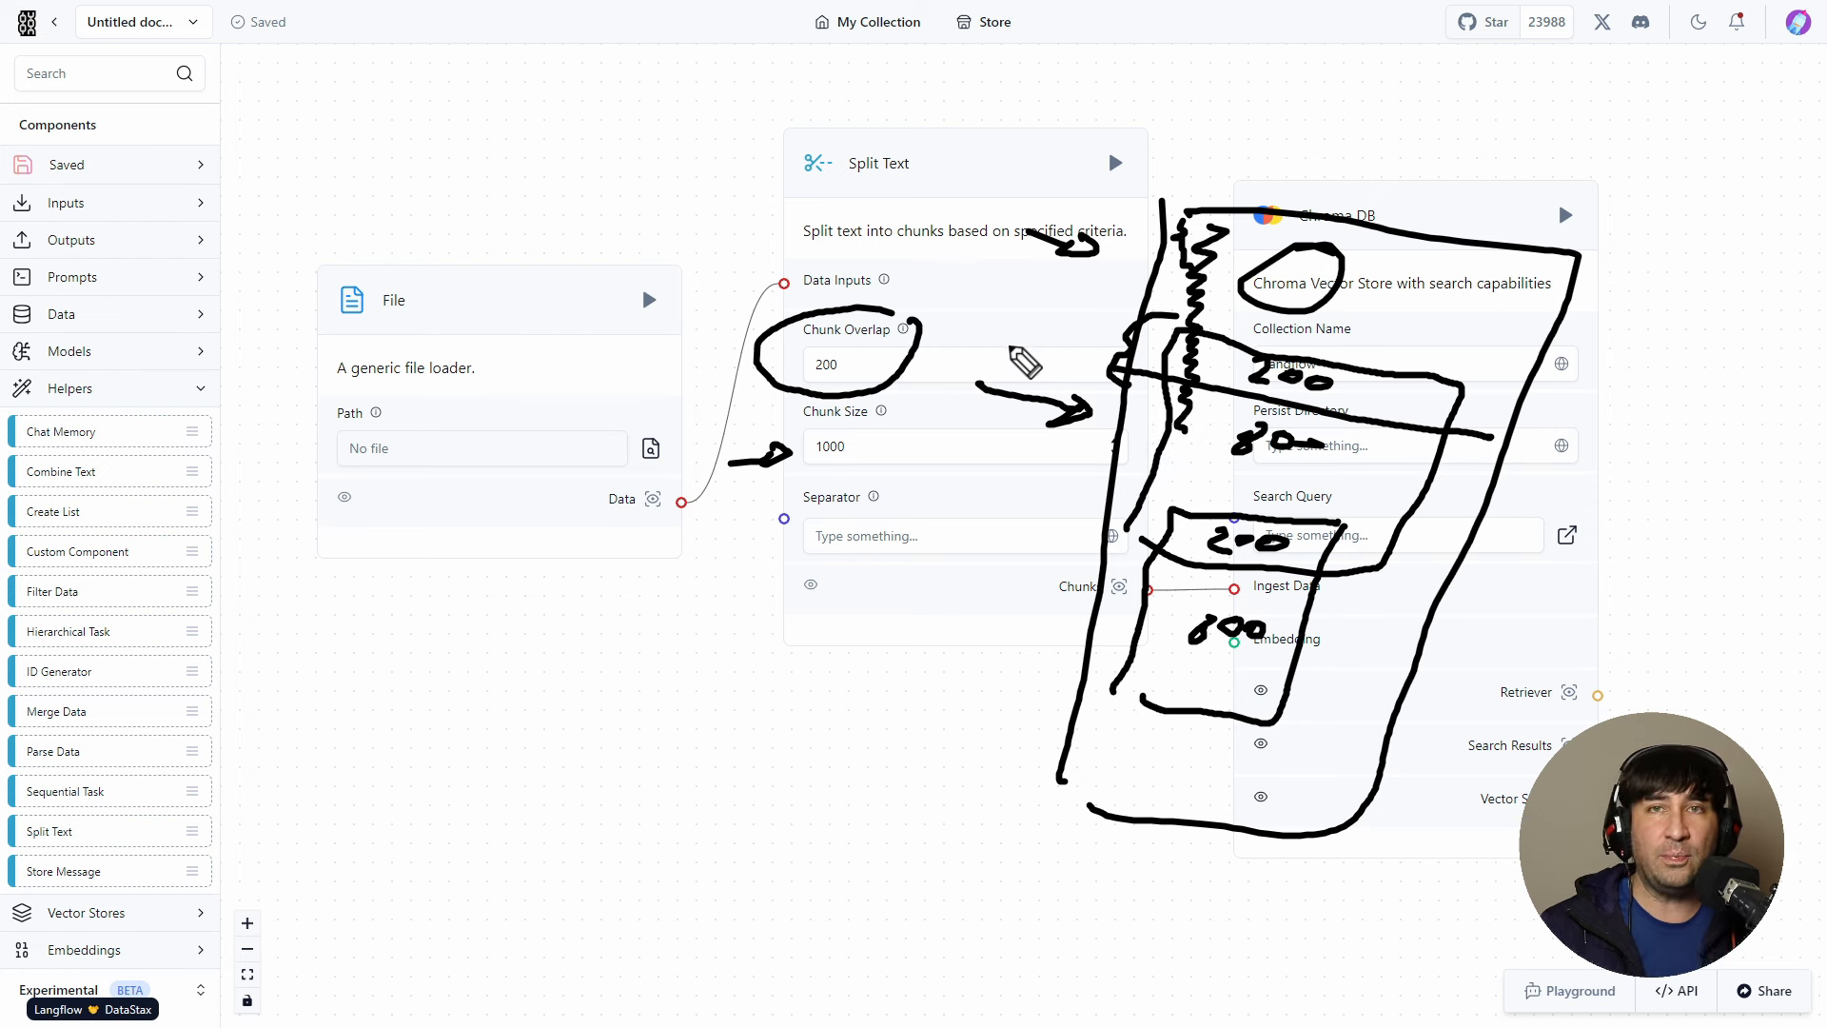
key("ctrl+shift+7")
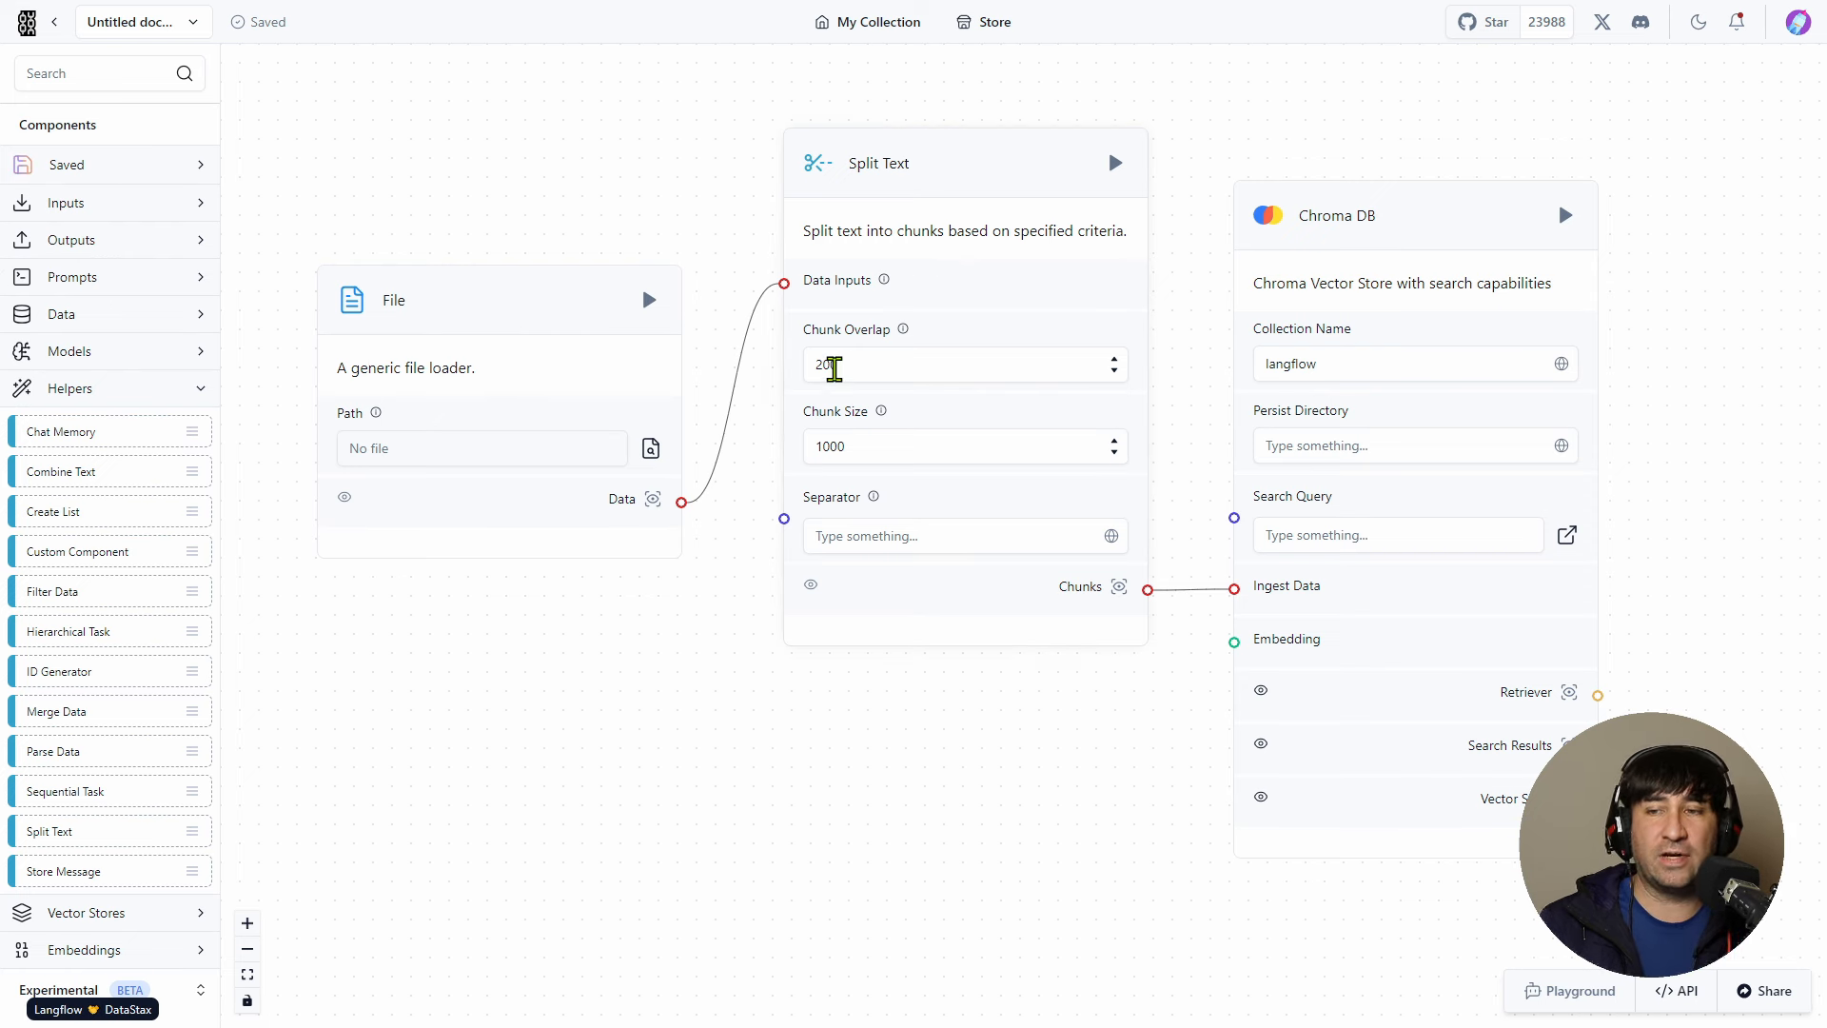
left_click(827, 538)
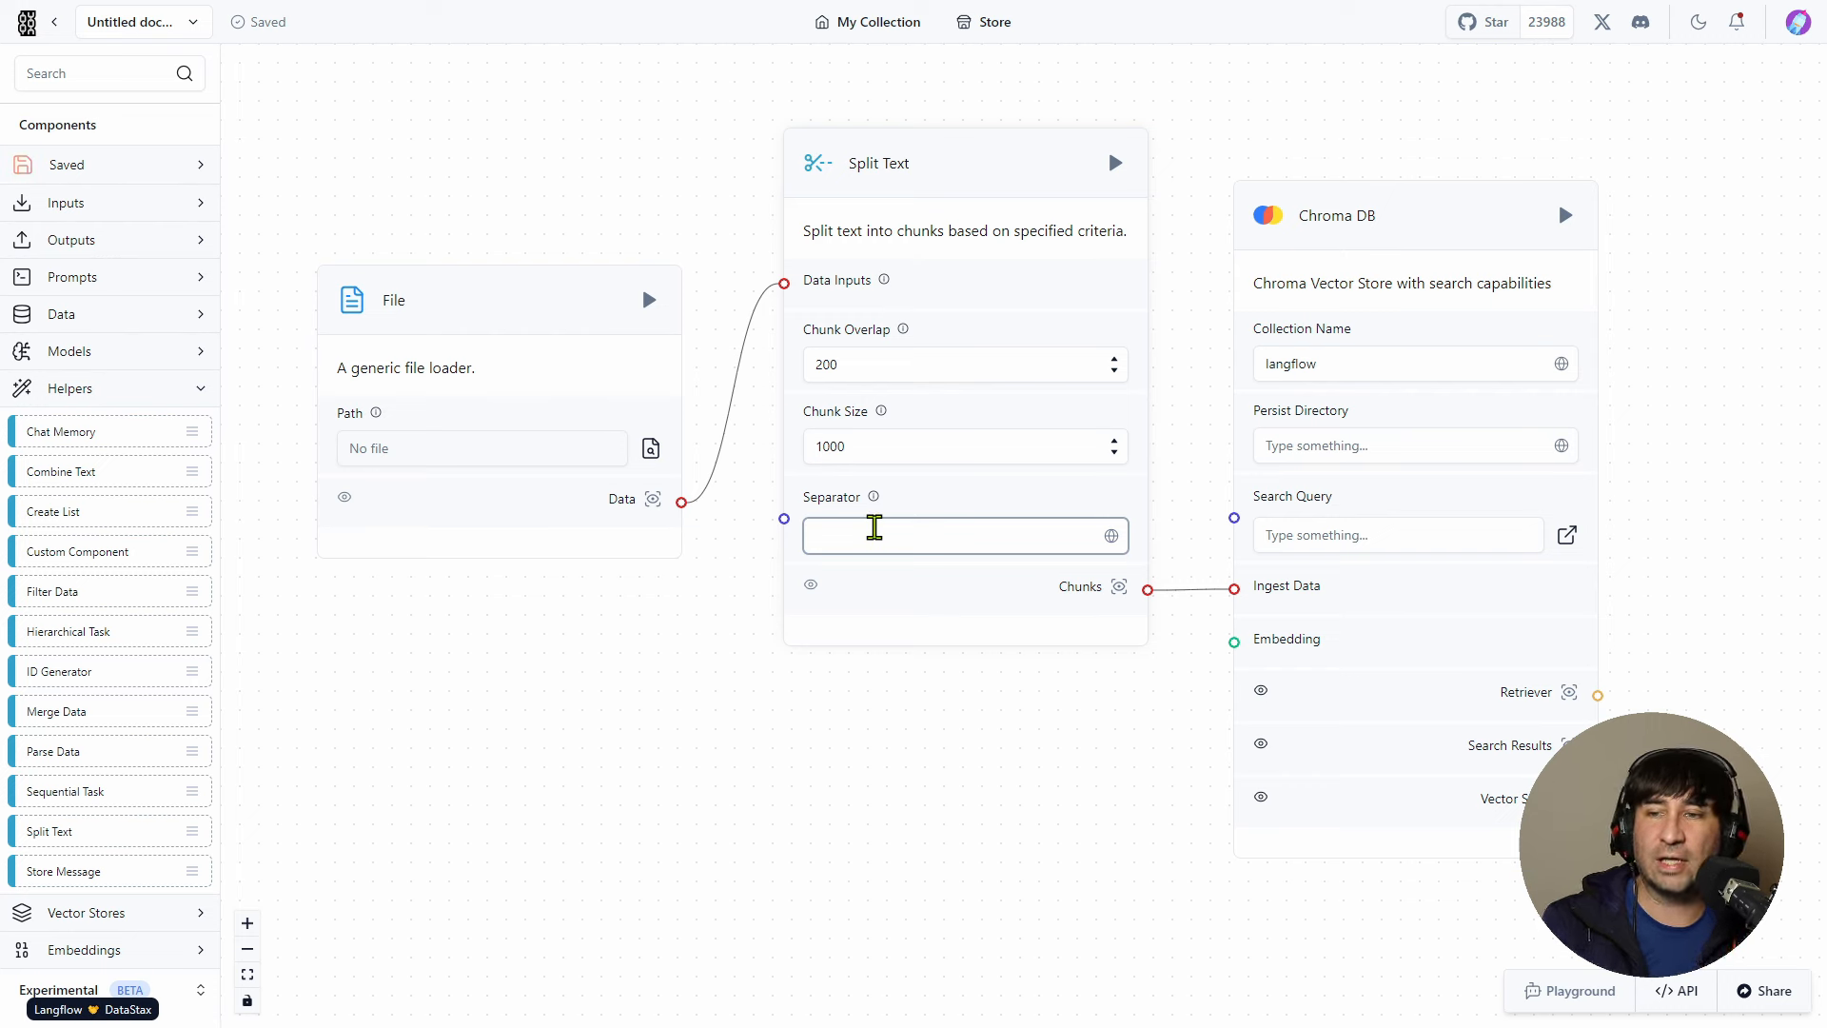
left_click(893, 697)
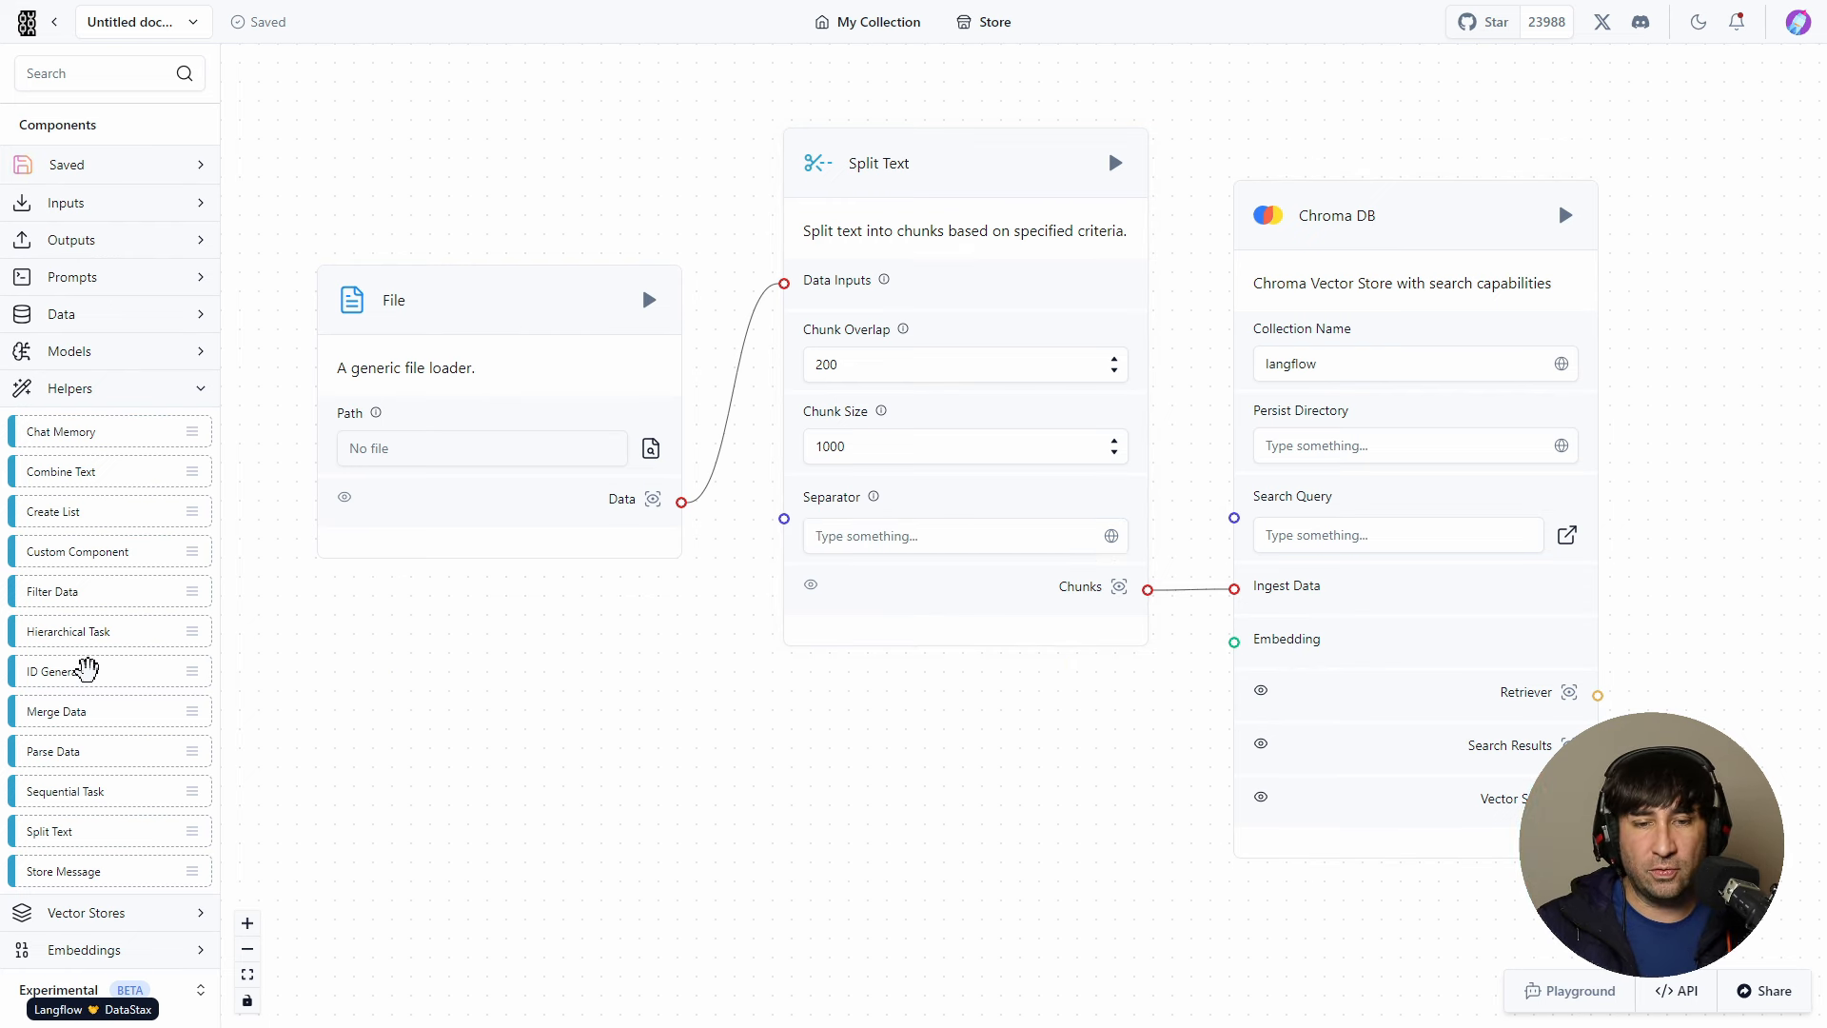
- Add an OpenAI Embeddings component and place it below the Split Text component
left_click(79, 395)
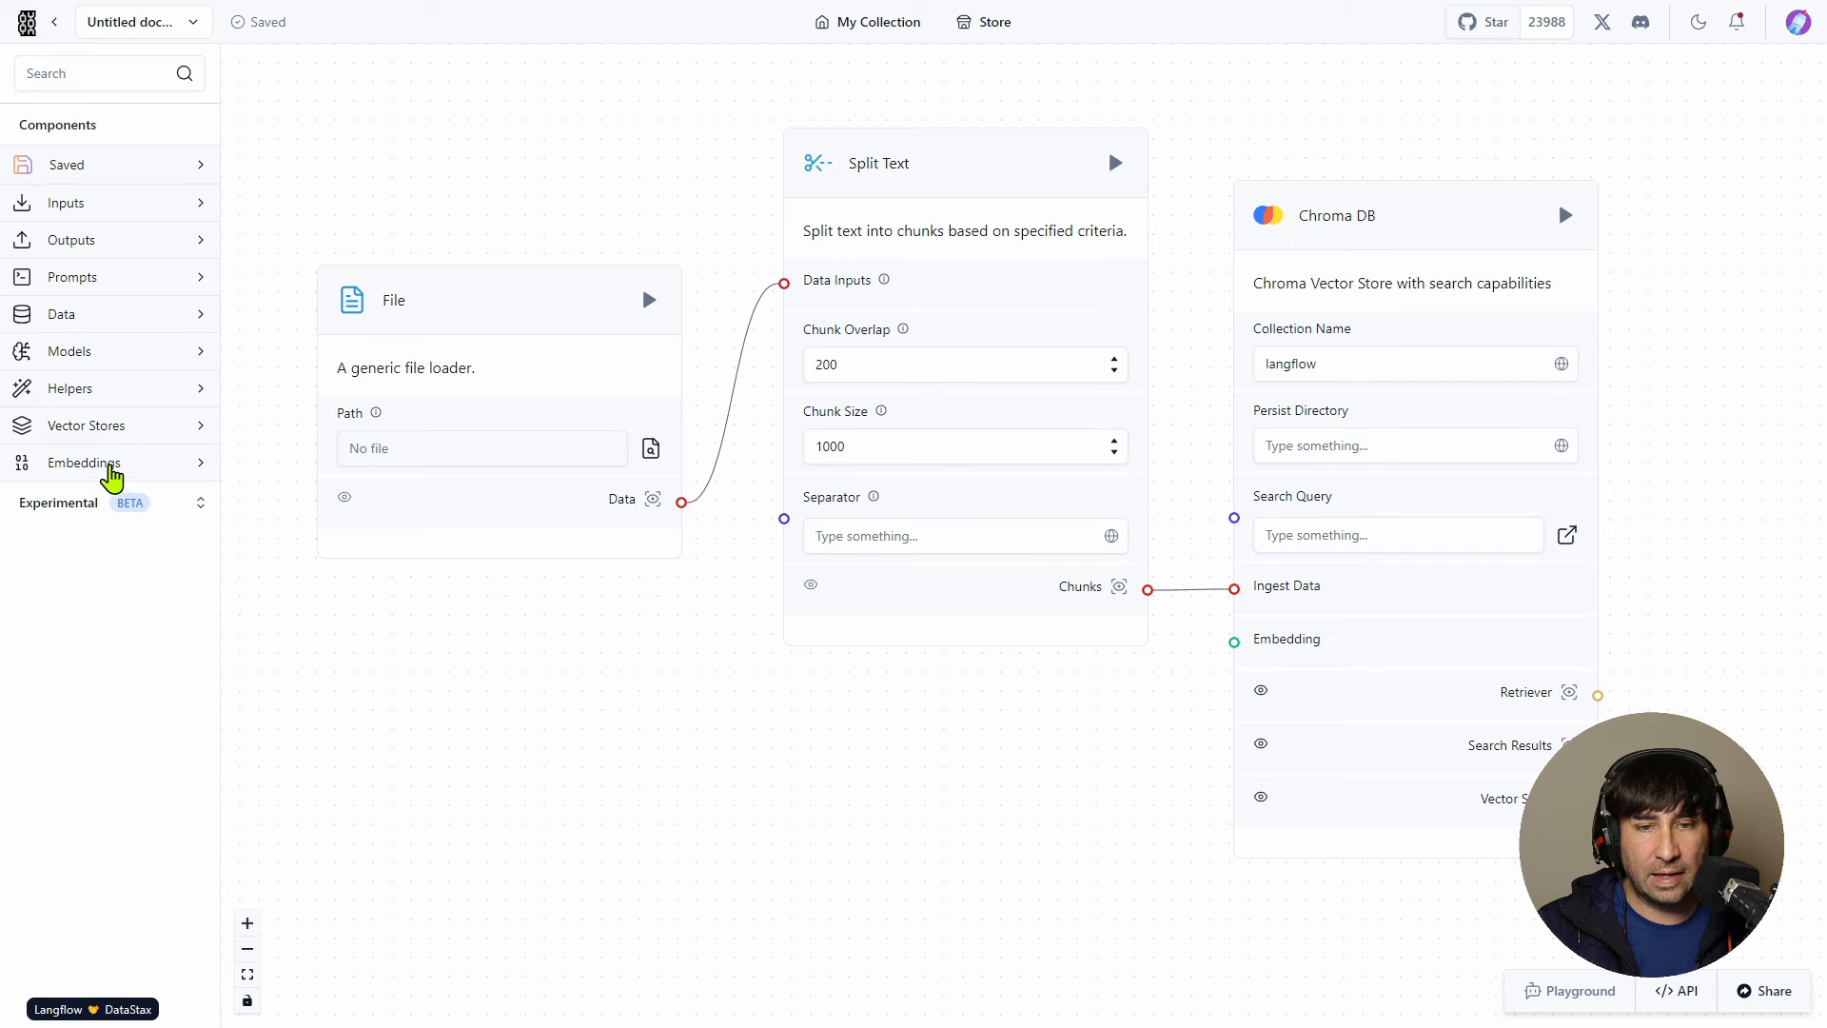
left_click(111, 466)
scroll(95, 761, "down", 1)
left_click_drag(72, 885, 850, 775)
left_click_drag(954, 799, 877, 705)
scroll(1142, 656, "down", 3)
scroll(1180, 790, "up", 5)
scroll(1189, 872, "down", 2)
scroll(1170, 838, "up", 2)
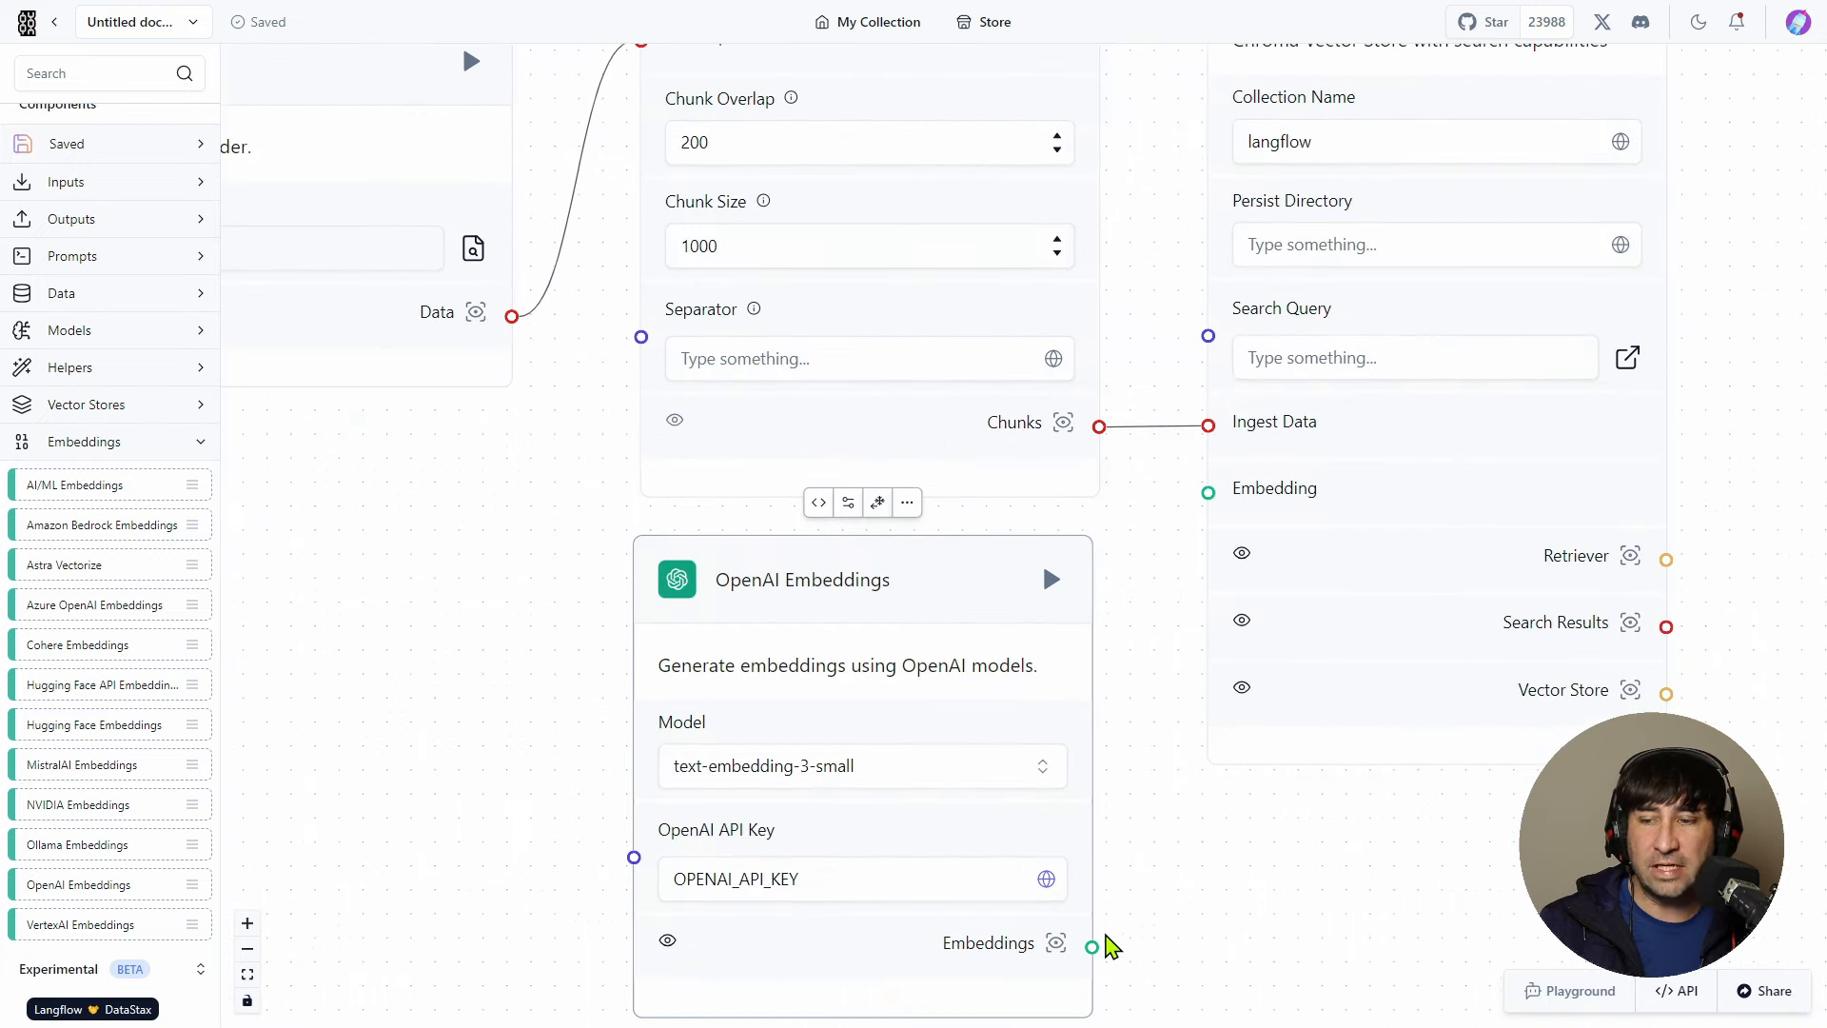
- Connect the OpenAI Embeddings output to Chroma DB's Embedding input and select the text-embedding-3-small model
left_click_drag(1094, 945, 1195, 495)
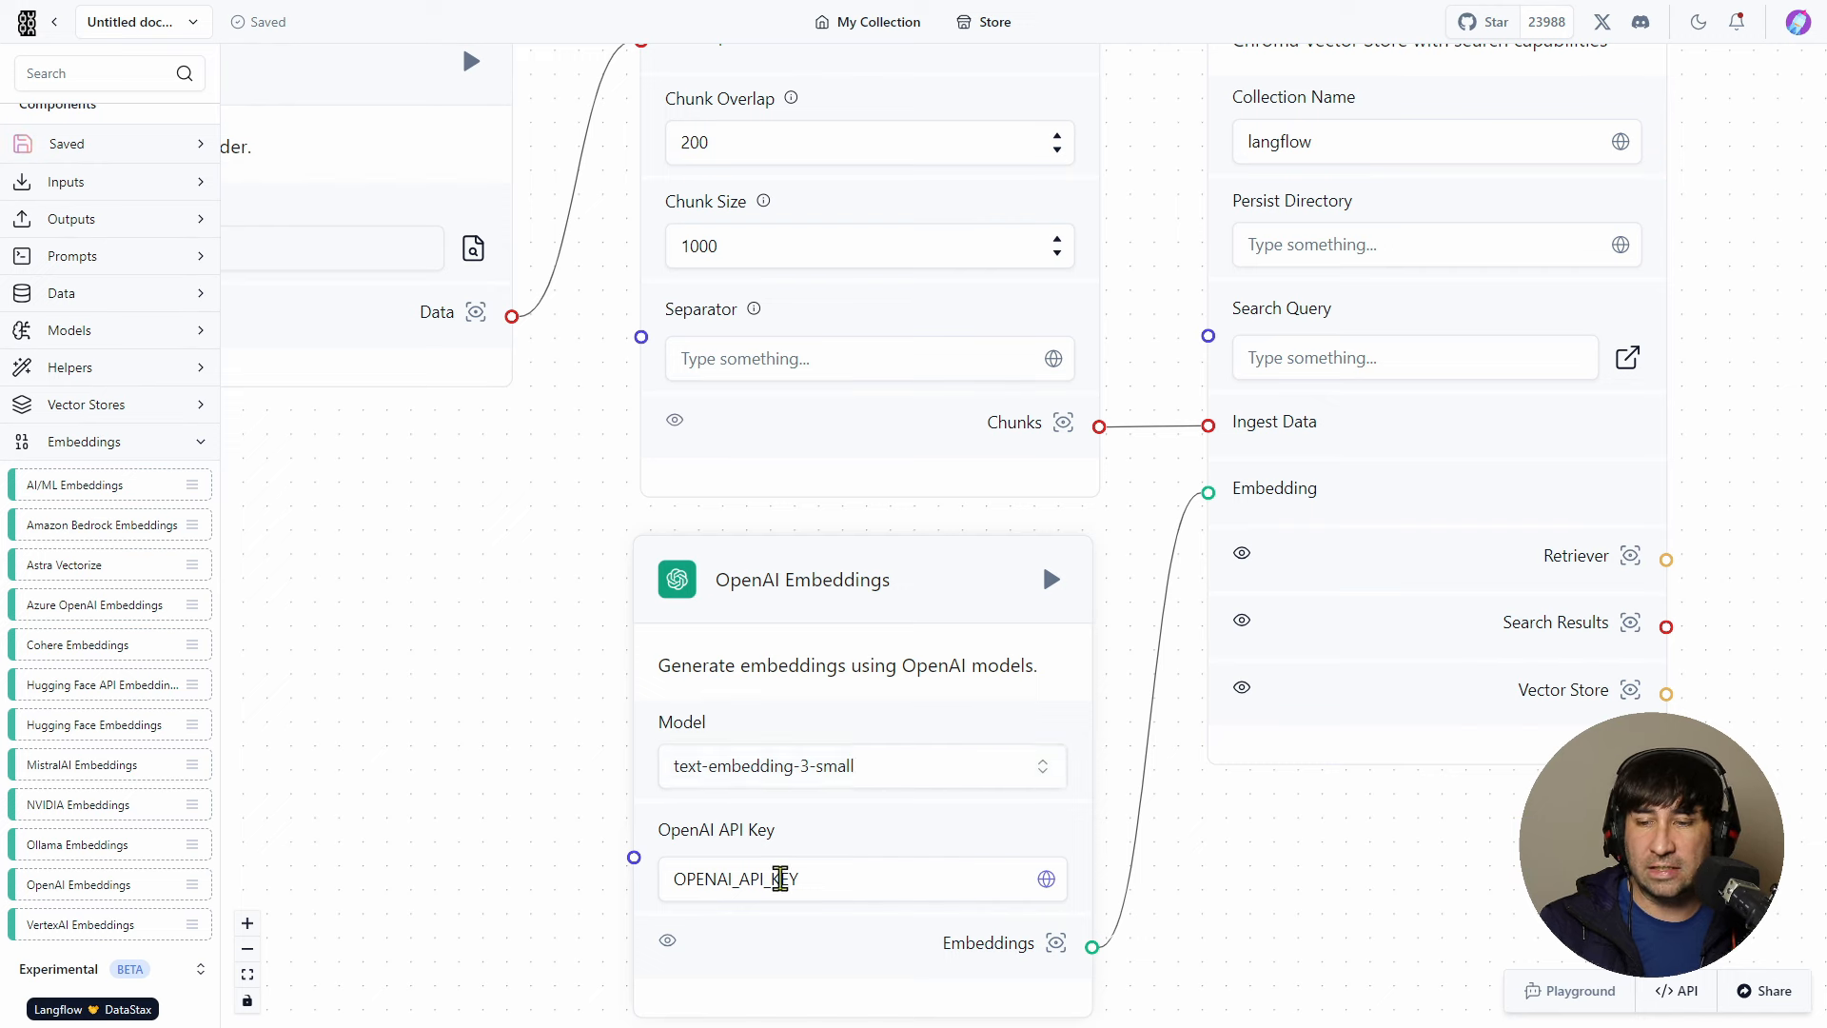
left_click(969, 776)
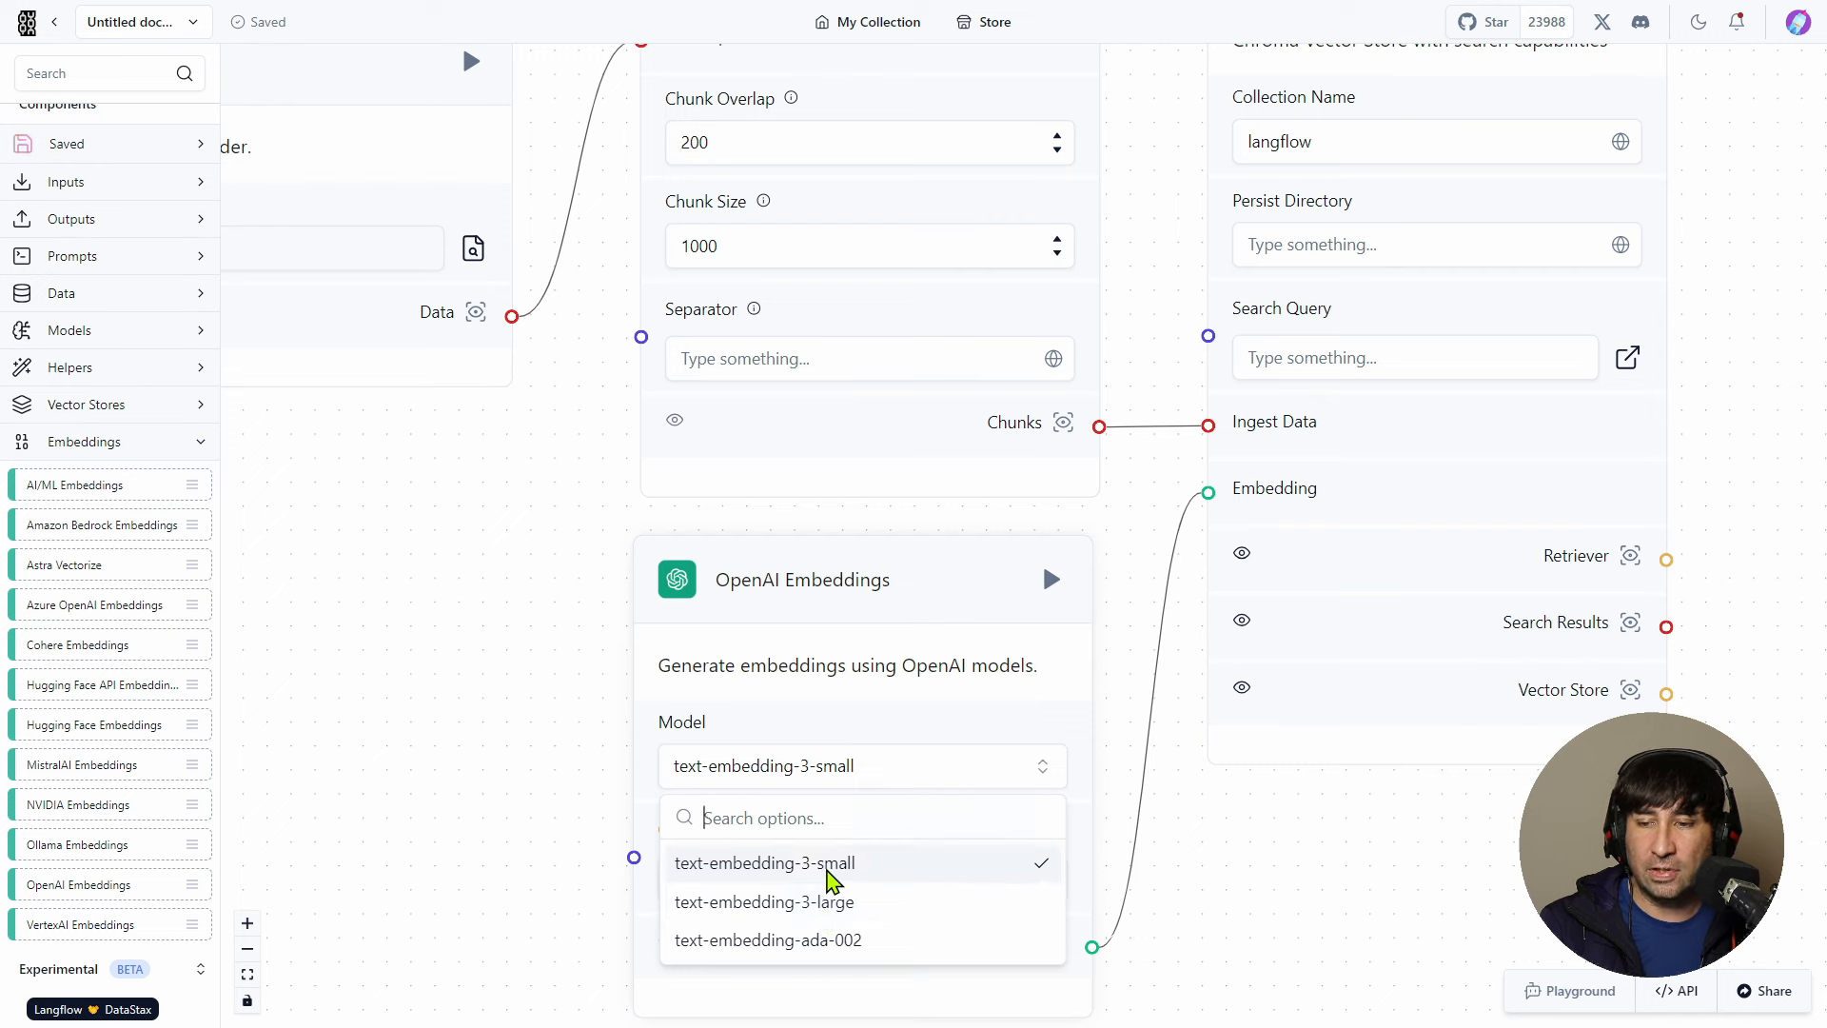
left_click(828, 866)
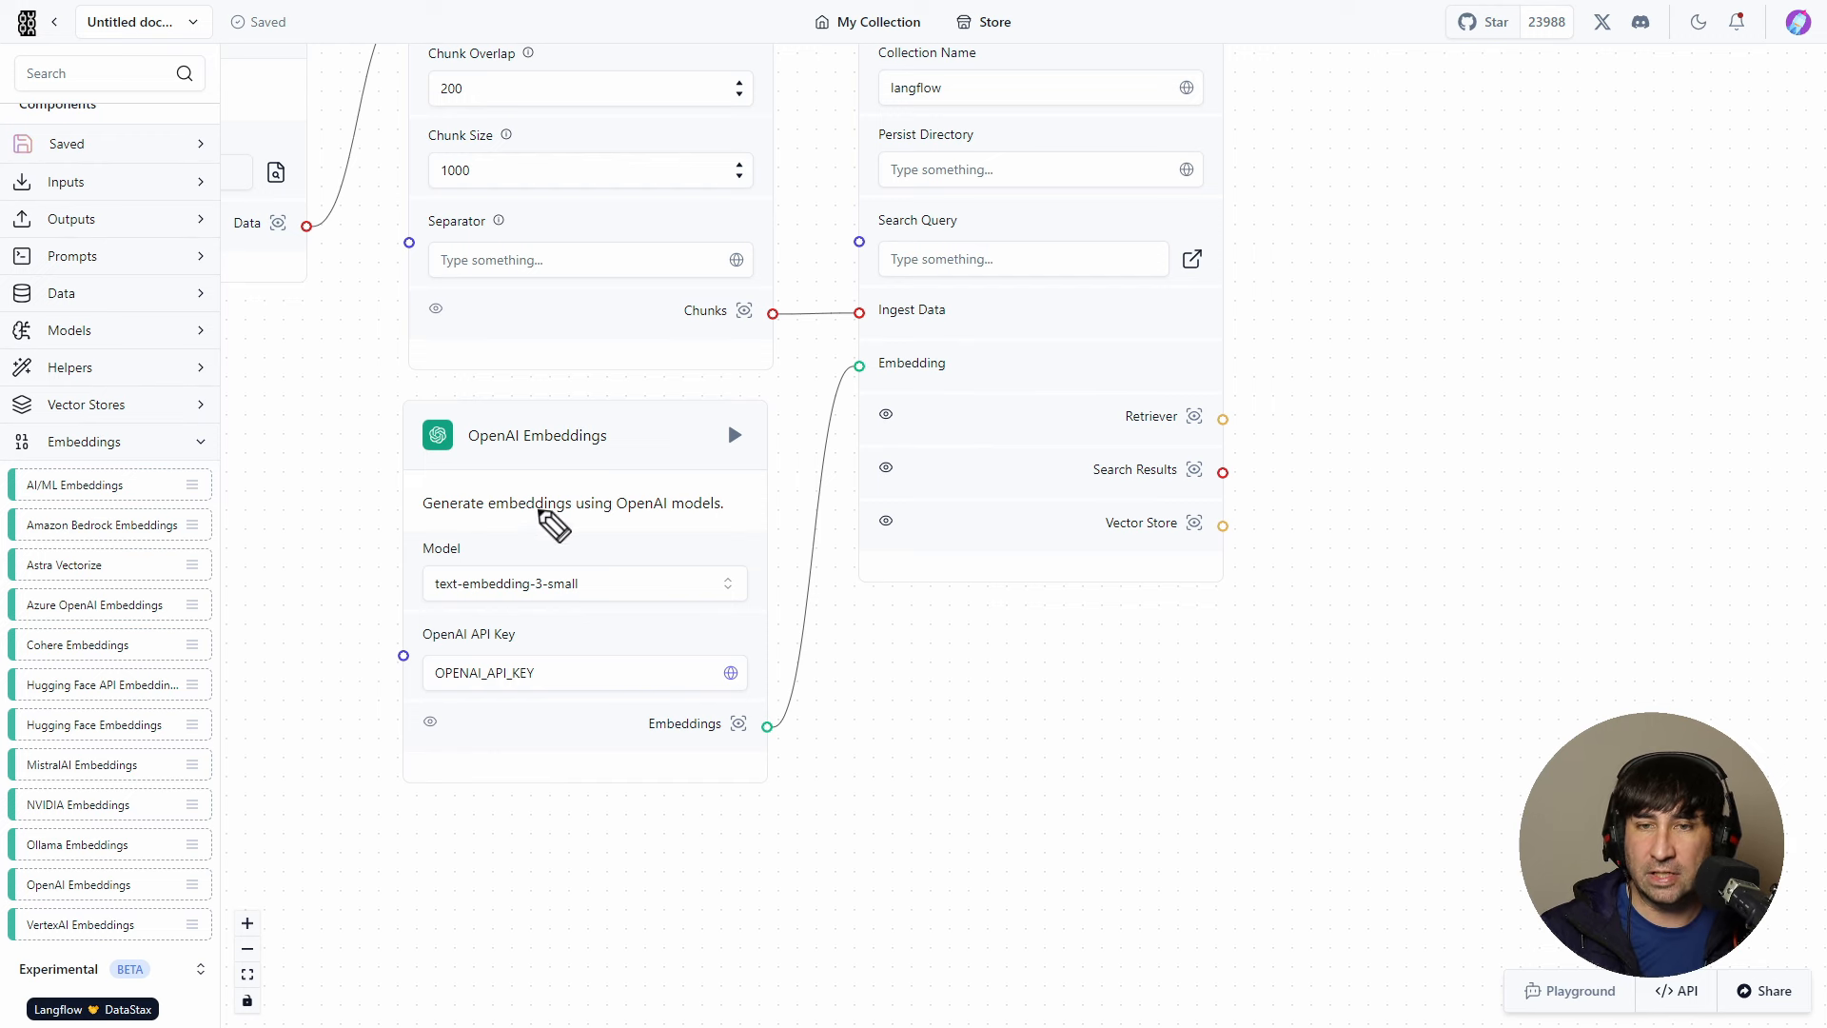
left_click_drag(844, 676, 842, 656)
left_click(876, 676)
left_click(867, 697)
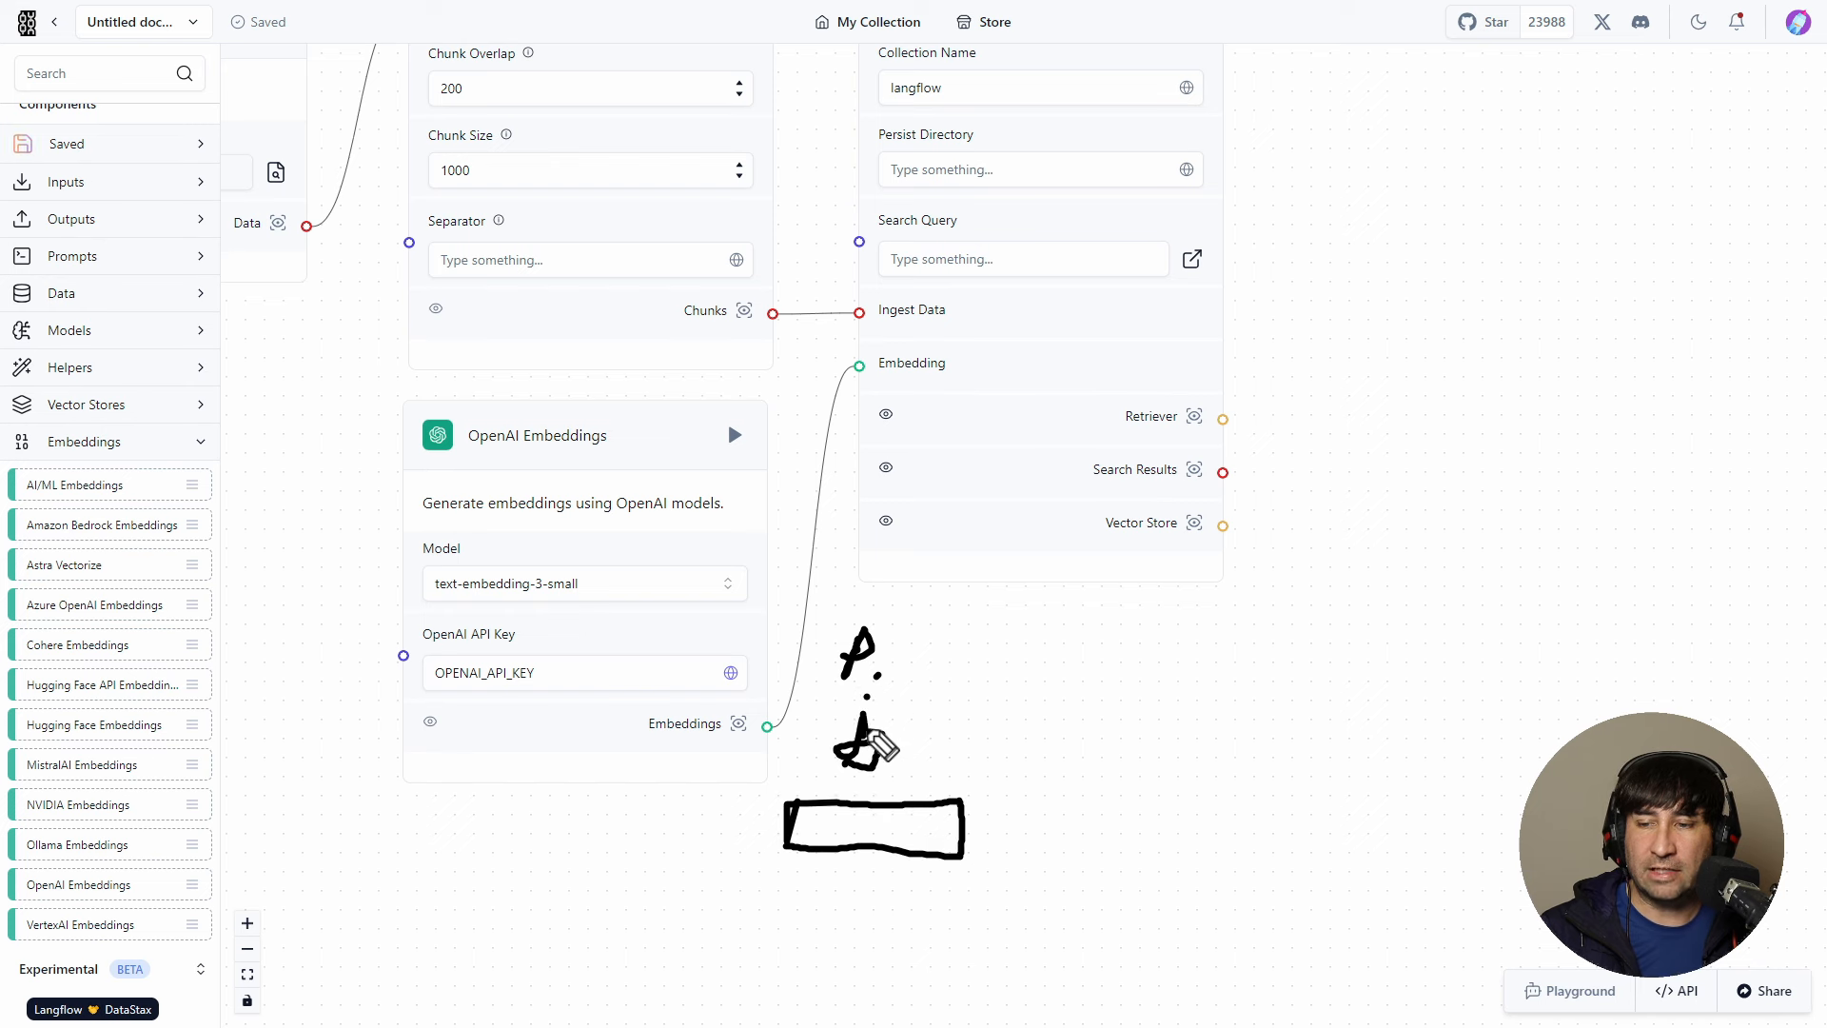
left_click_drag(868, 732, 867, 740)
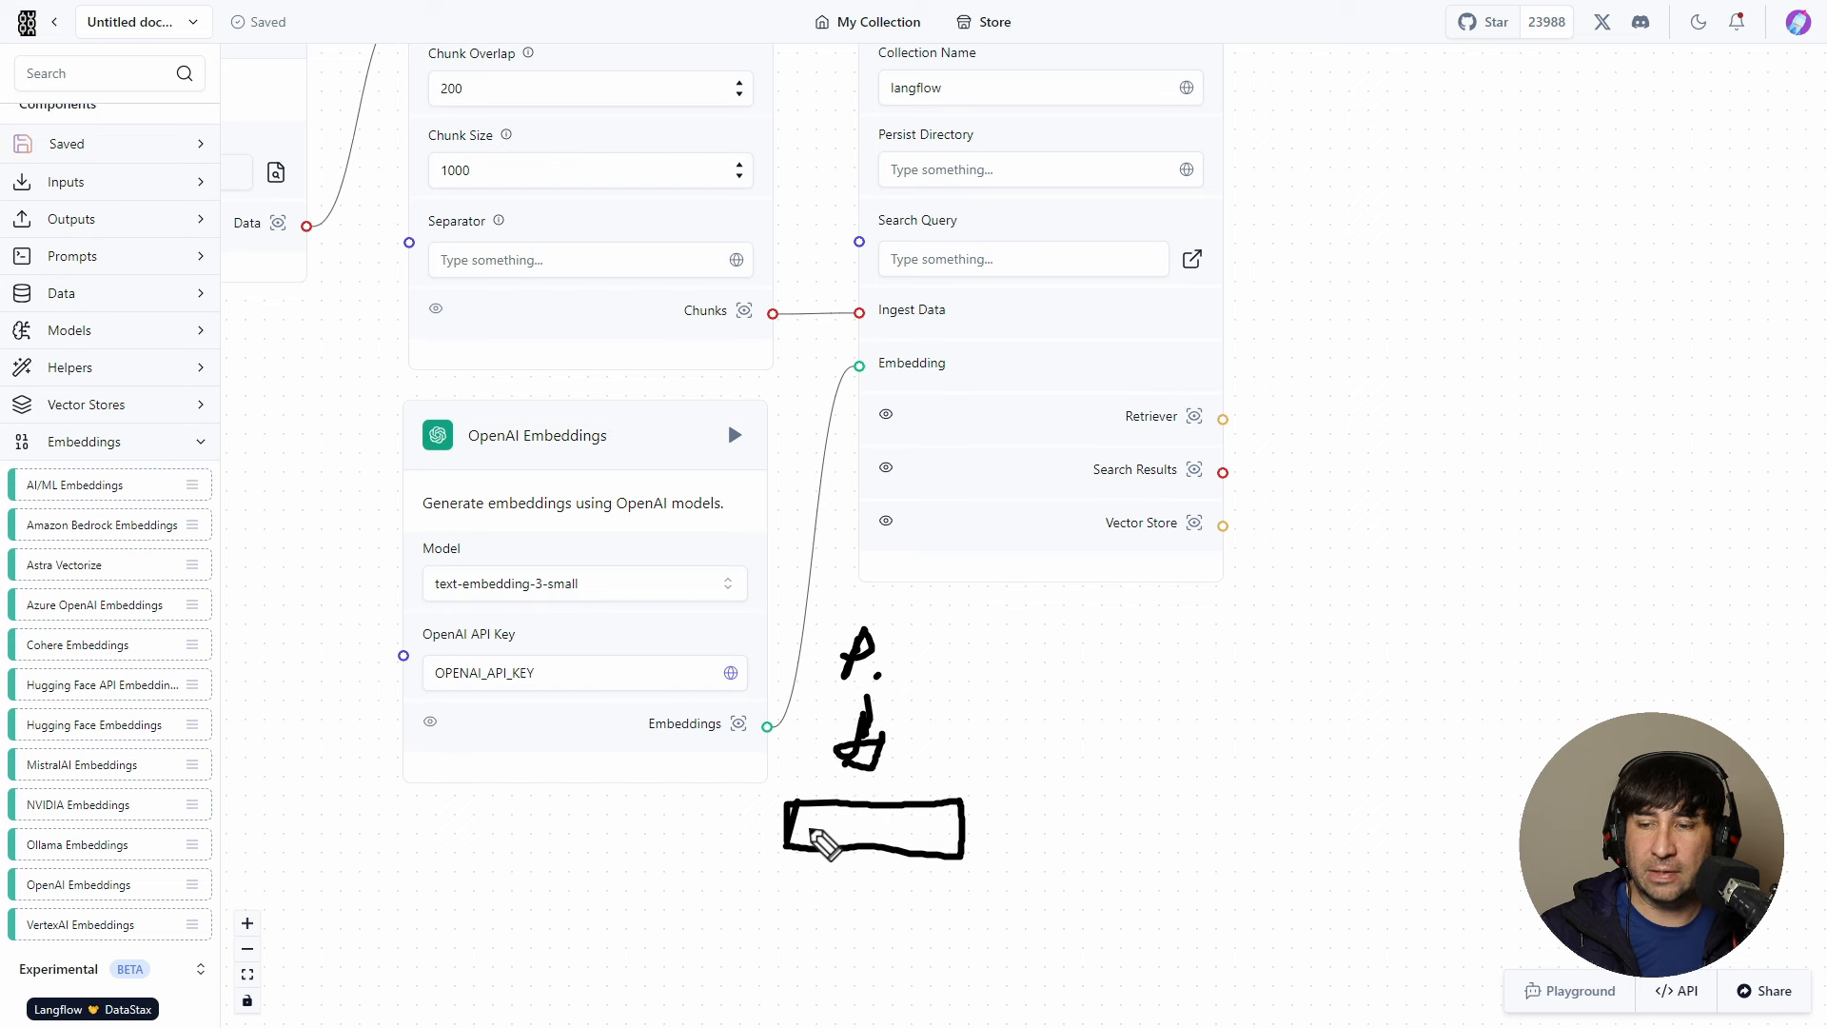
left_click_drag(811, 837, 873, 824)
left_click_drag(880, 827, 933, 830)
mouse_move(1296, 550)
left_mouse_down()
mouse_move(1276, 811)
mouse_move(1546, 561)
mouse_move(1470, 894)
mouse_move(1242, 884)
left_mouse_up()
left_click_drag(1309, 626, 1510, 666)
left_click_drag(1270, 692, 1421, 714)
mouse_move(1155, 819)
left_mouse_down()
mouse_move(1212, 814)
mouse_move(1151, 839)
mouse_move(1189, 818)
left_mouse_up()
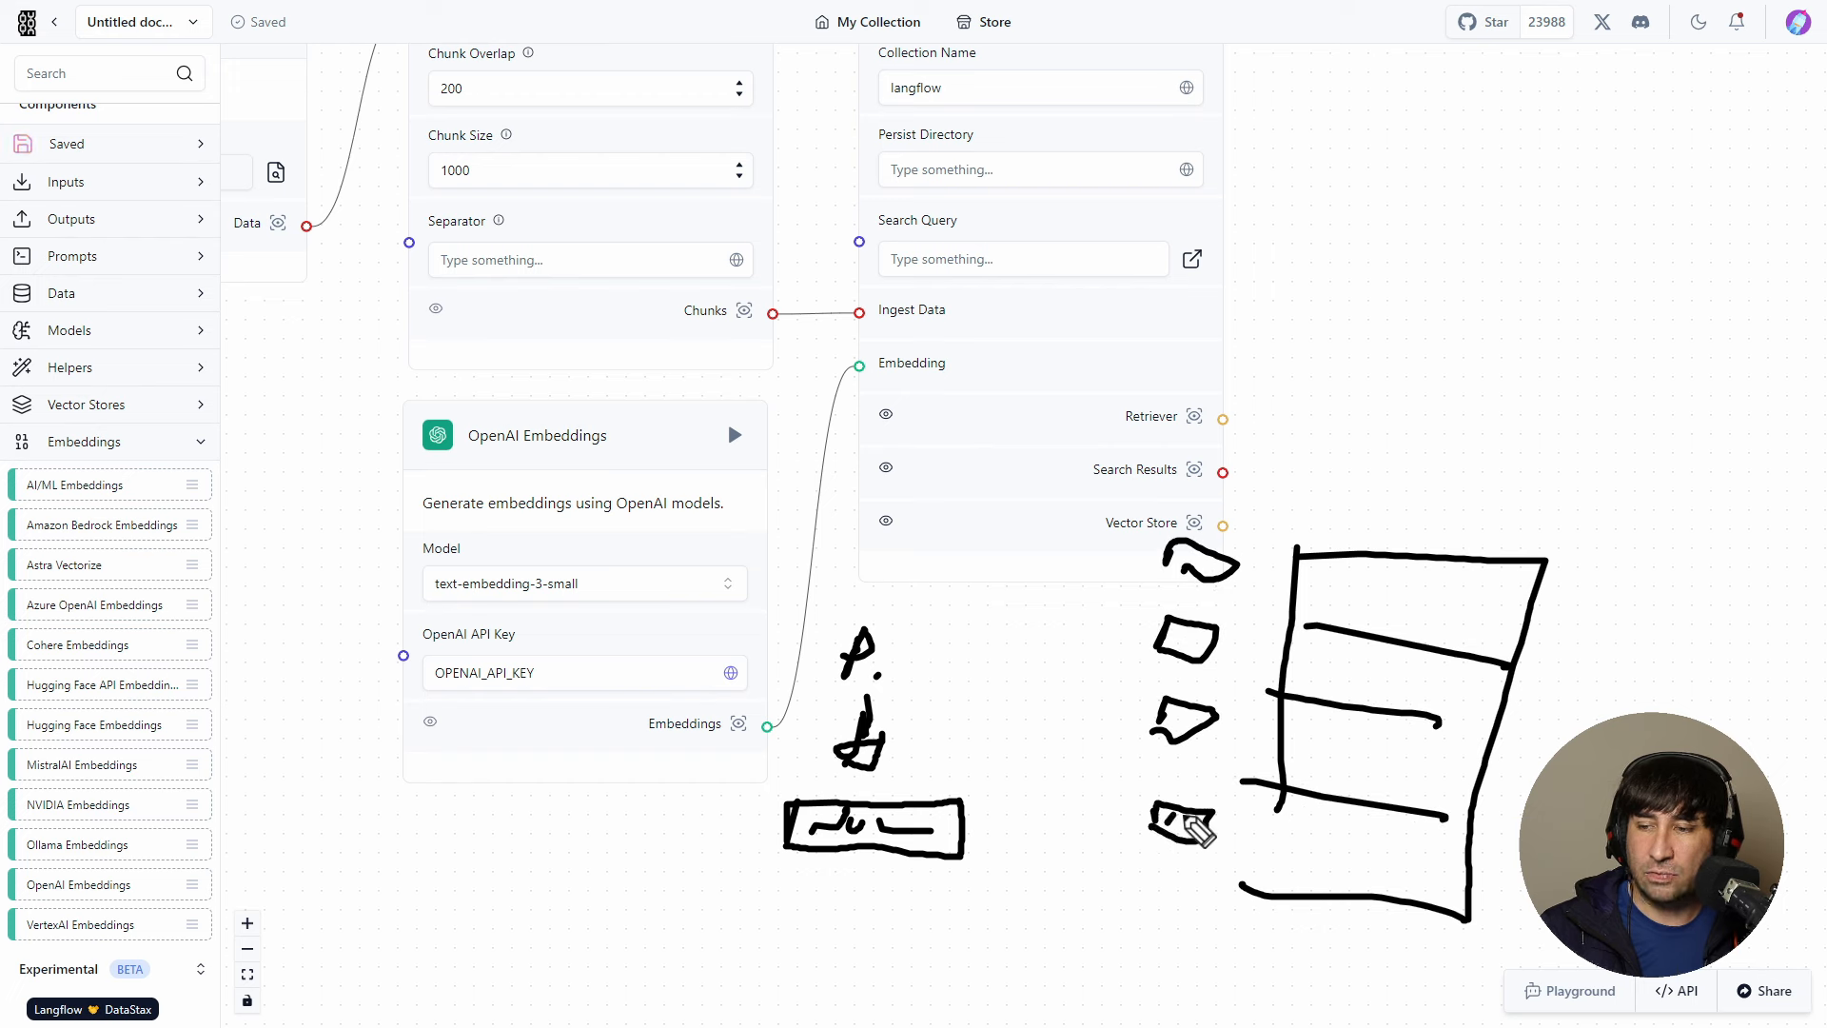
mouse_move(990, 813)
left_mouse_down()
mouse_move(1139, 567)
mouse_move(1113, 579)
left_mouse_up()
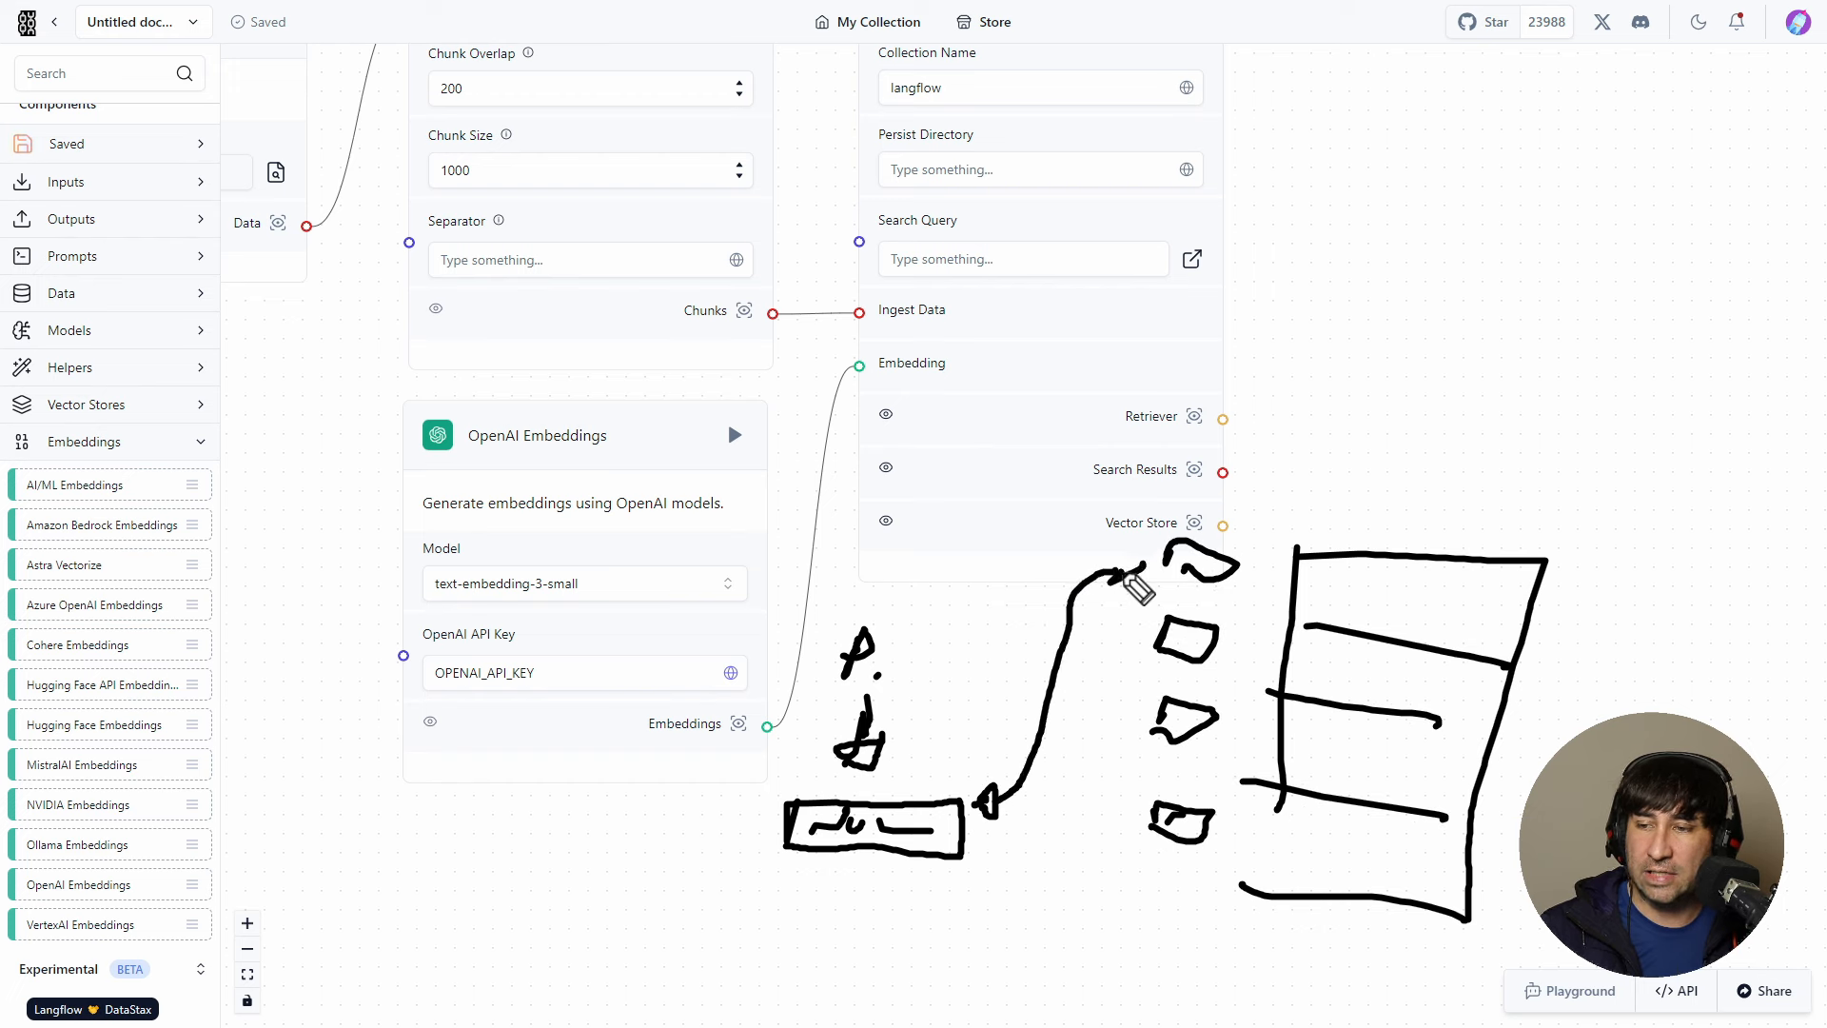
left_click_drag(1020, 795, 1142, 629)
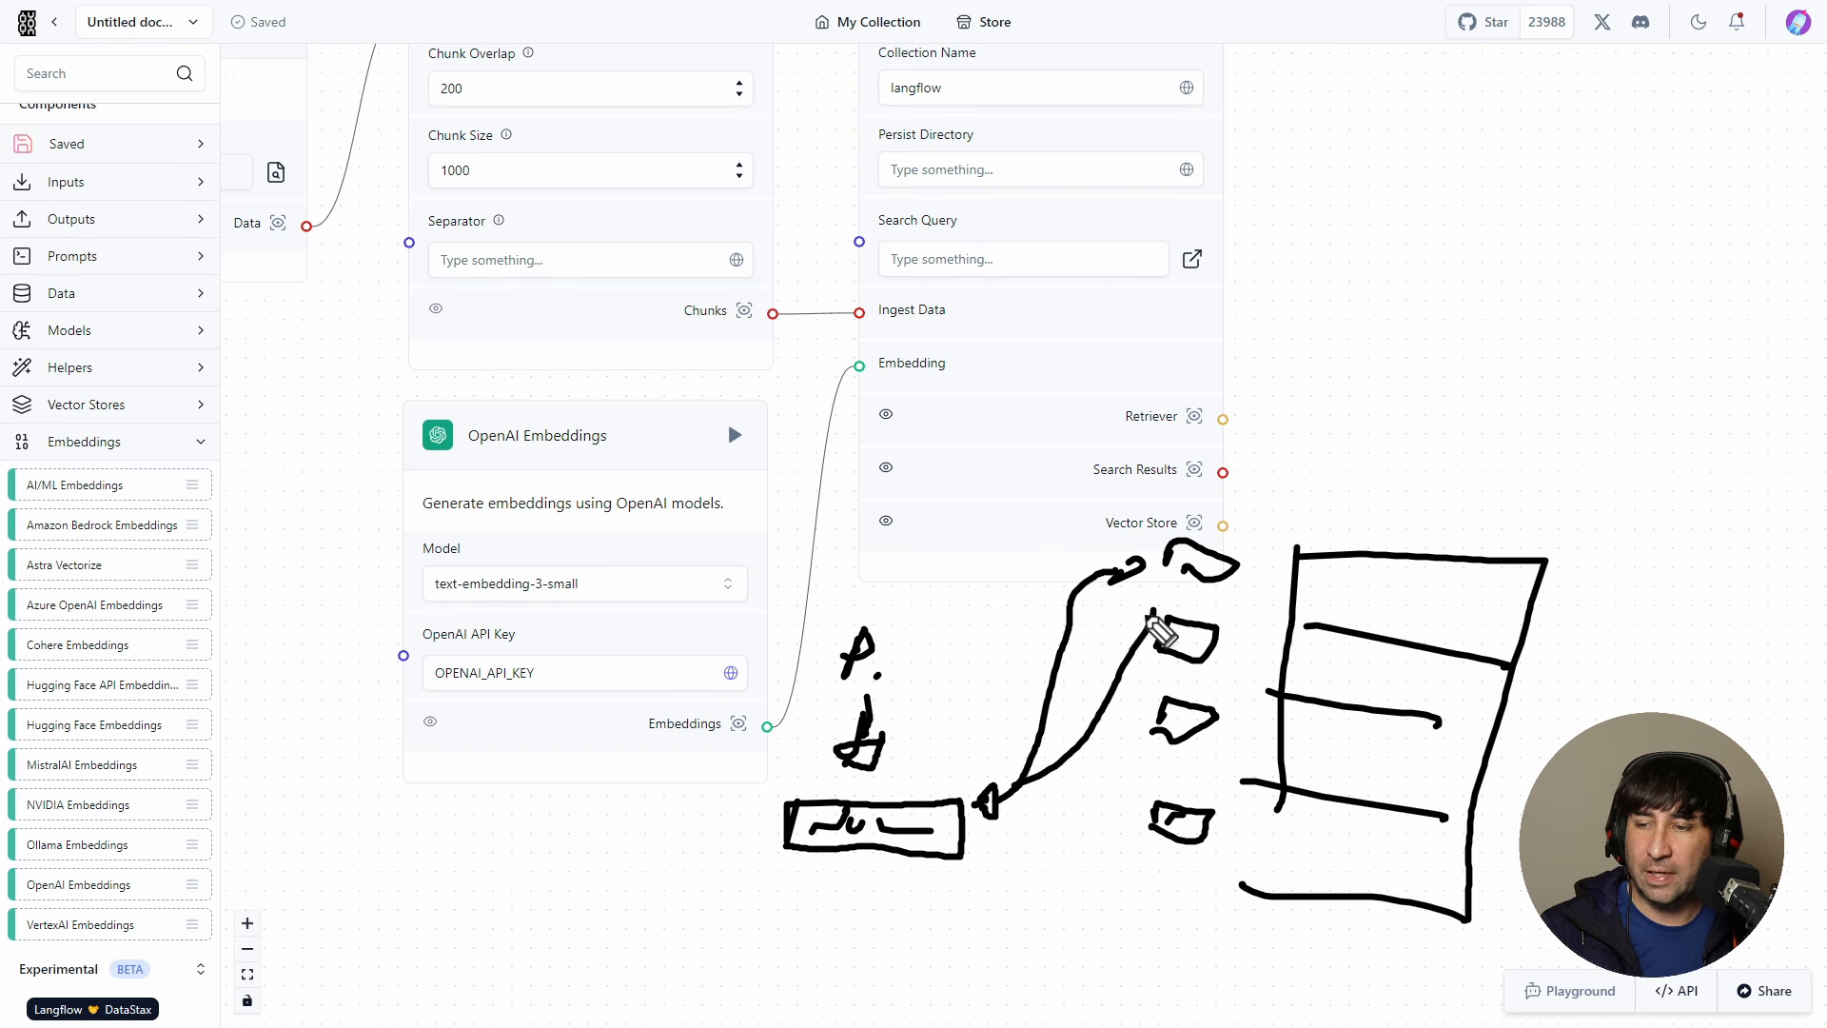
left_click_drag(1016, 775, 1132, 721)
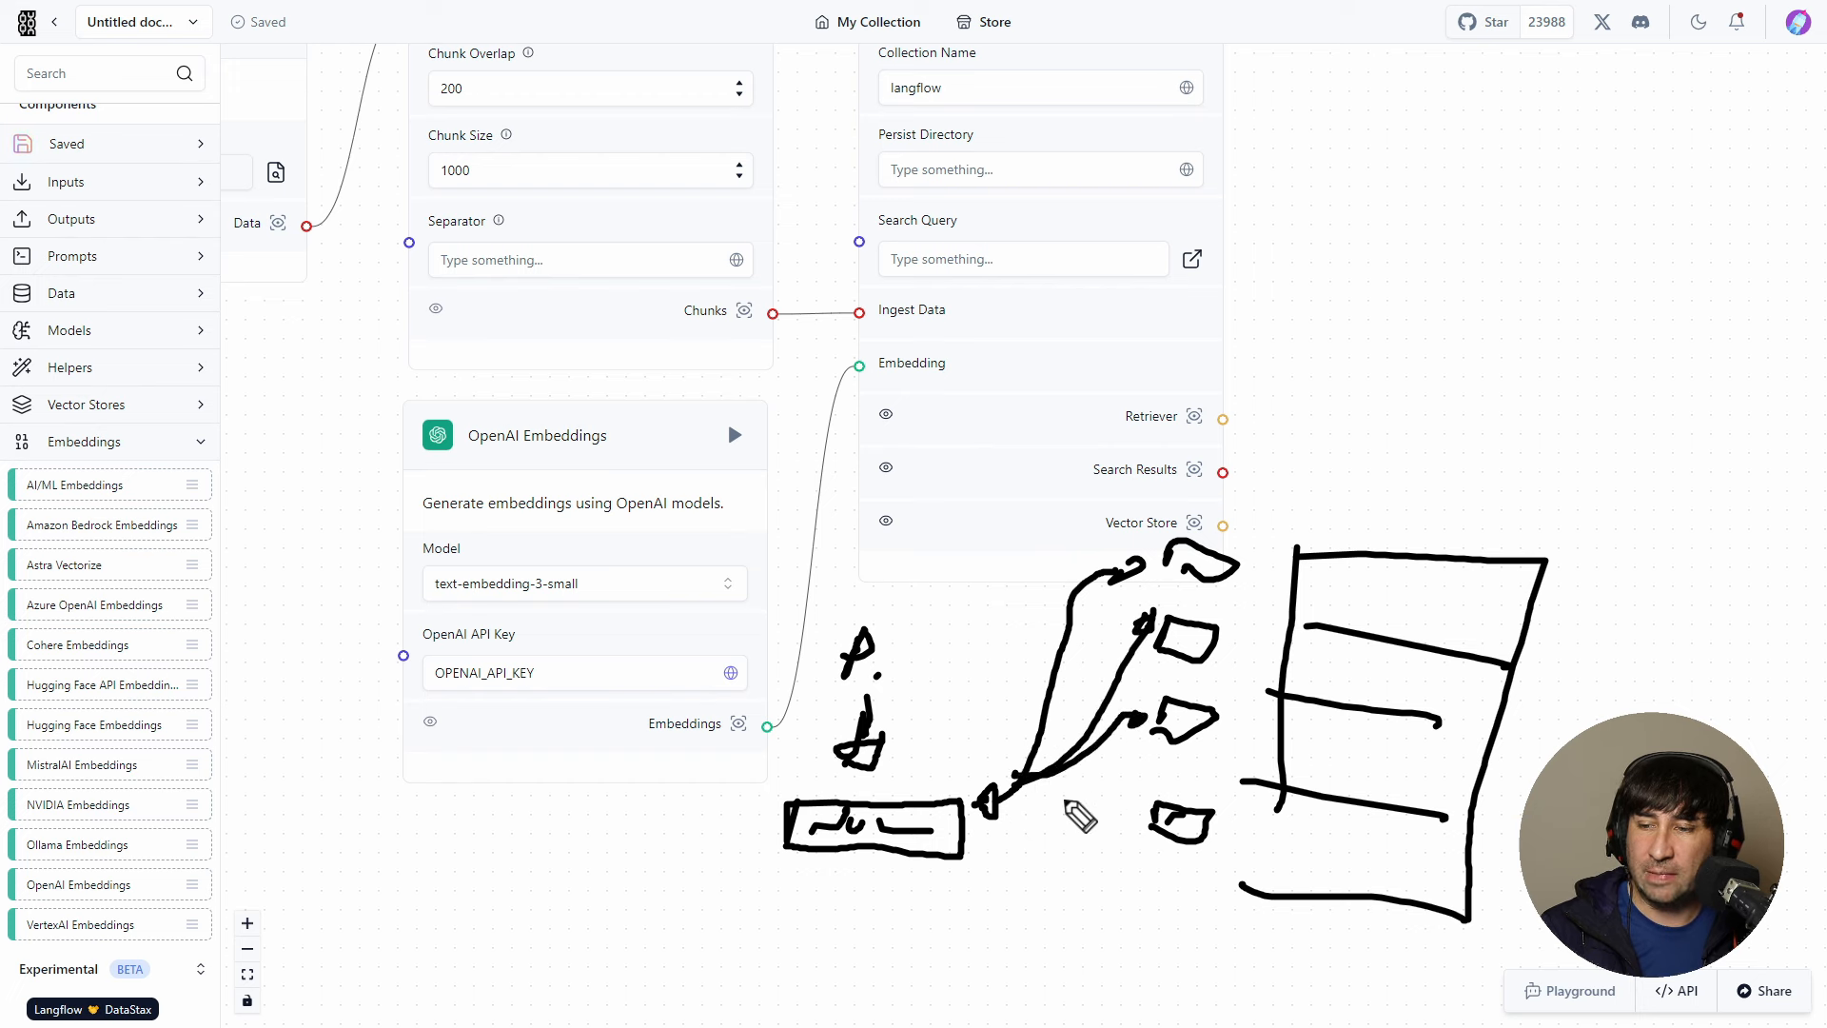
left_click_drag(1004, 788, 1009, 773)
left_click_drag(1171, 713, 1156, 747)
mouse_move(1269, 729)
left_mouse_down()
mouse_move(1234, 720)
mouse_move(1275, 702)
mouse_move(1469, 725)
mouse_move(1451, 813)
mouse_move(1296, 786)
mouse_move(1405, 759)
left_mouse_up()
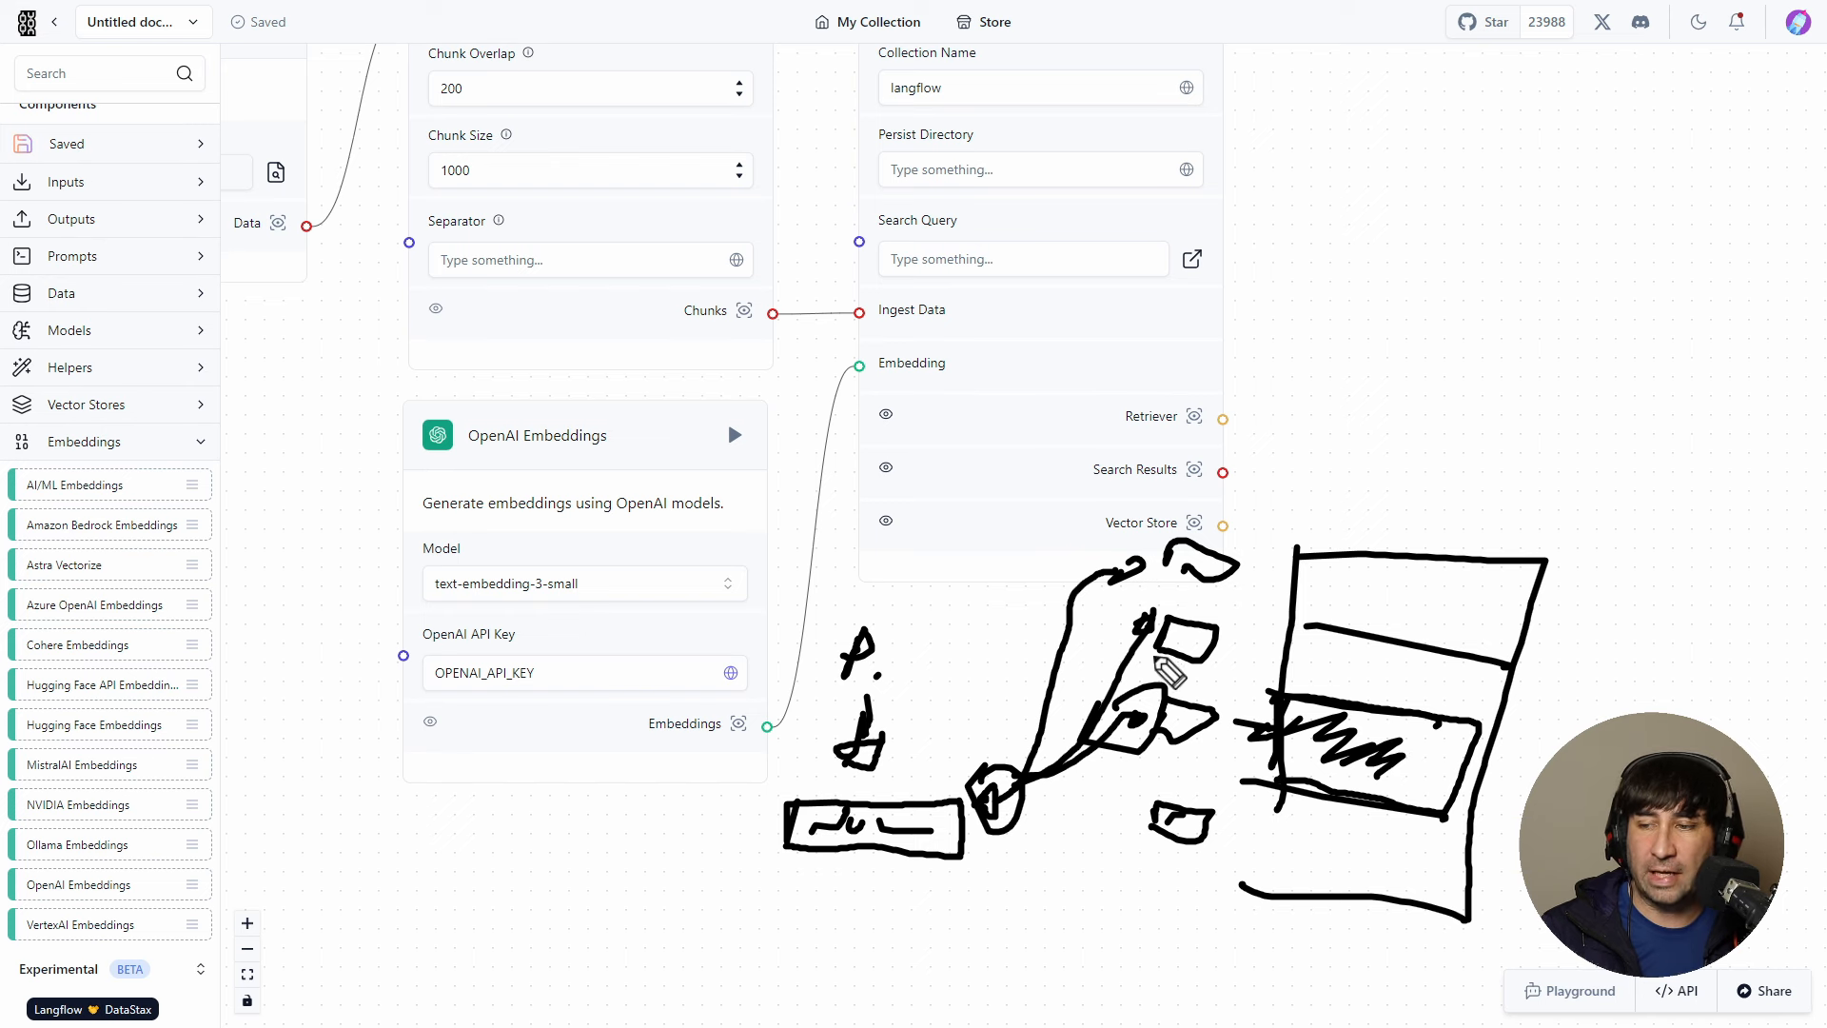
key("Escape")
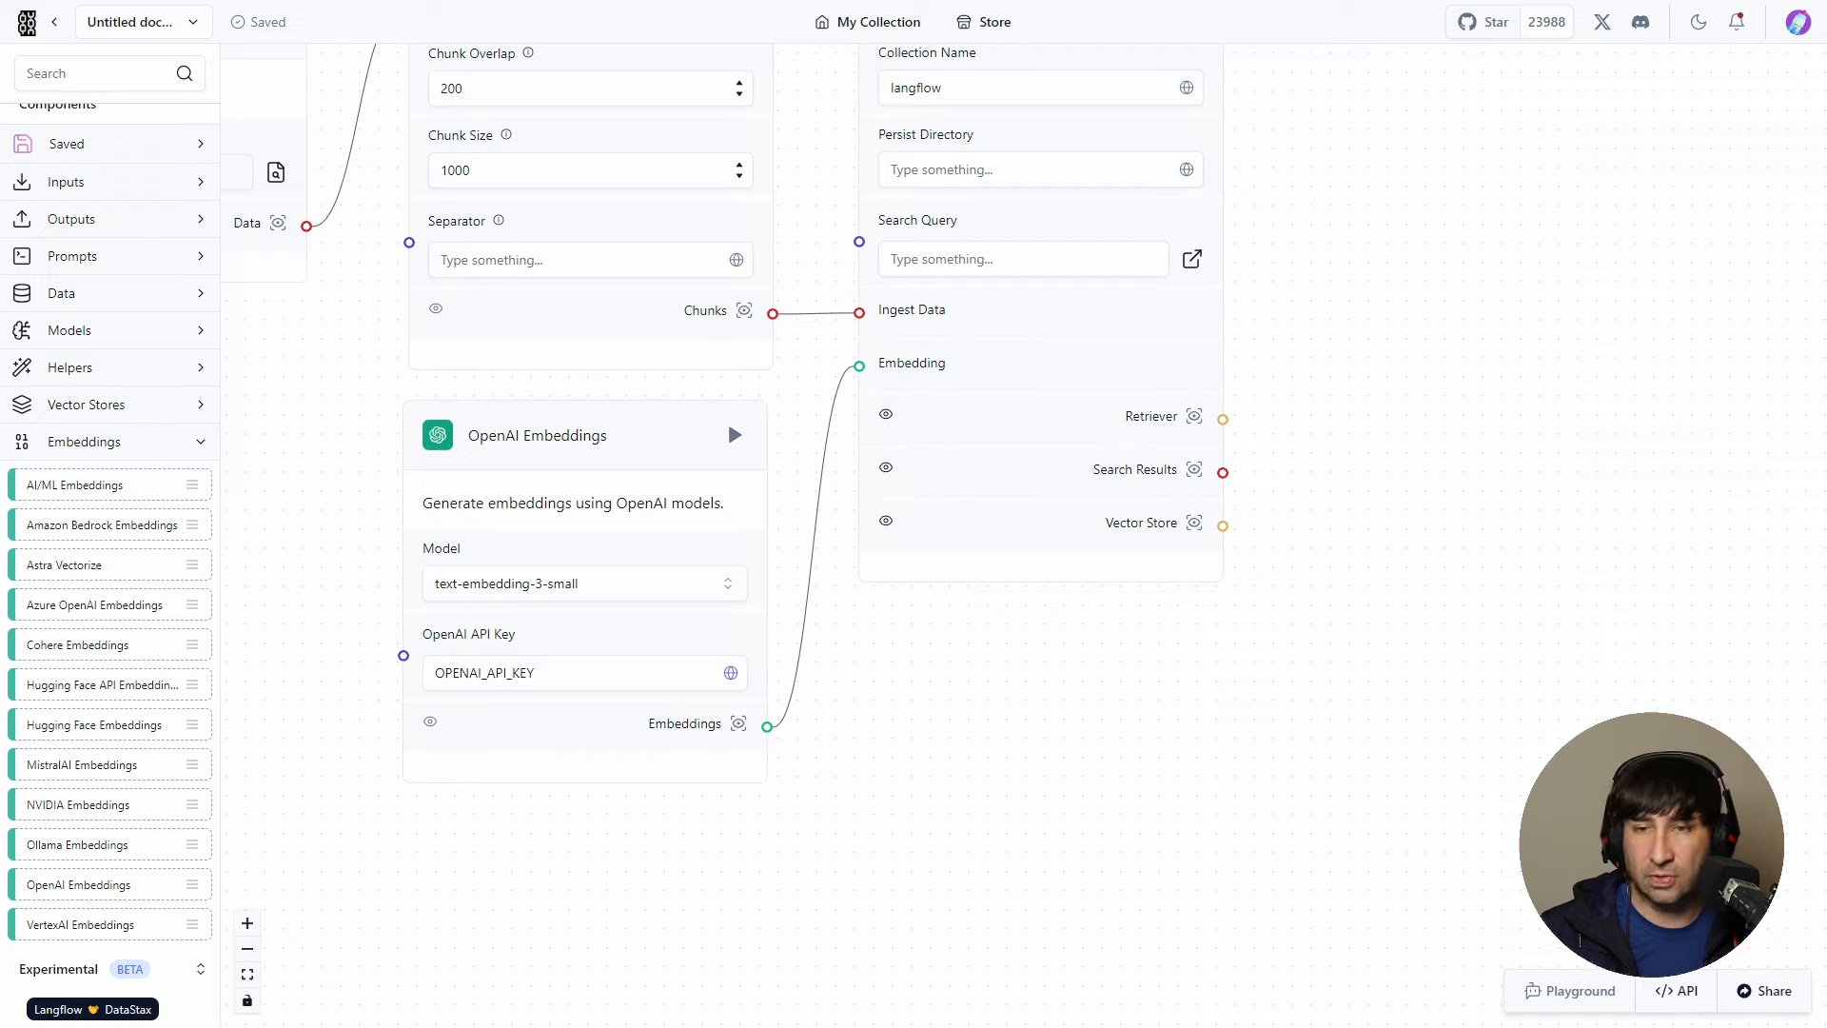
- Load Novo LLama 31 Corrigido Claude.txt into the File component and run the ingestion flow through Chroma DB
scroll(833, 342, "down", 6)
left_click_drag(801, 355, 920, 467)
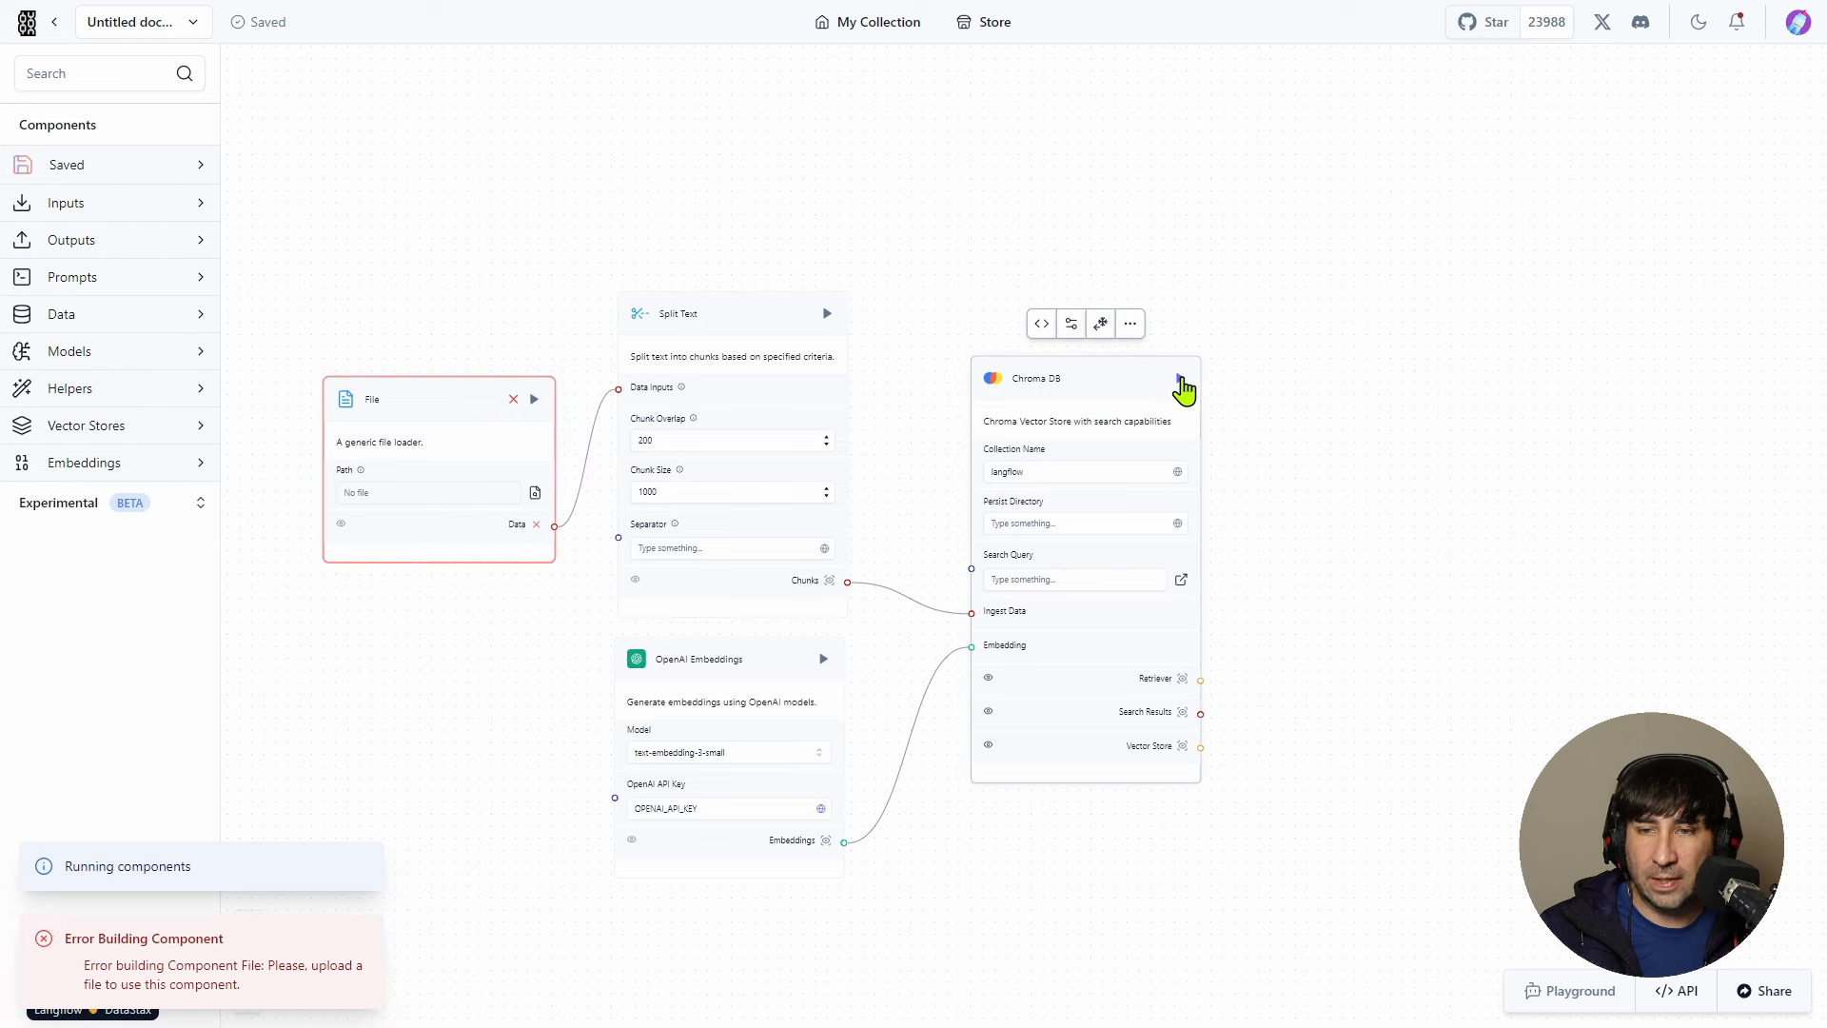
left_click(535, 493)
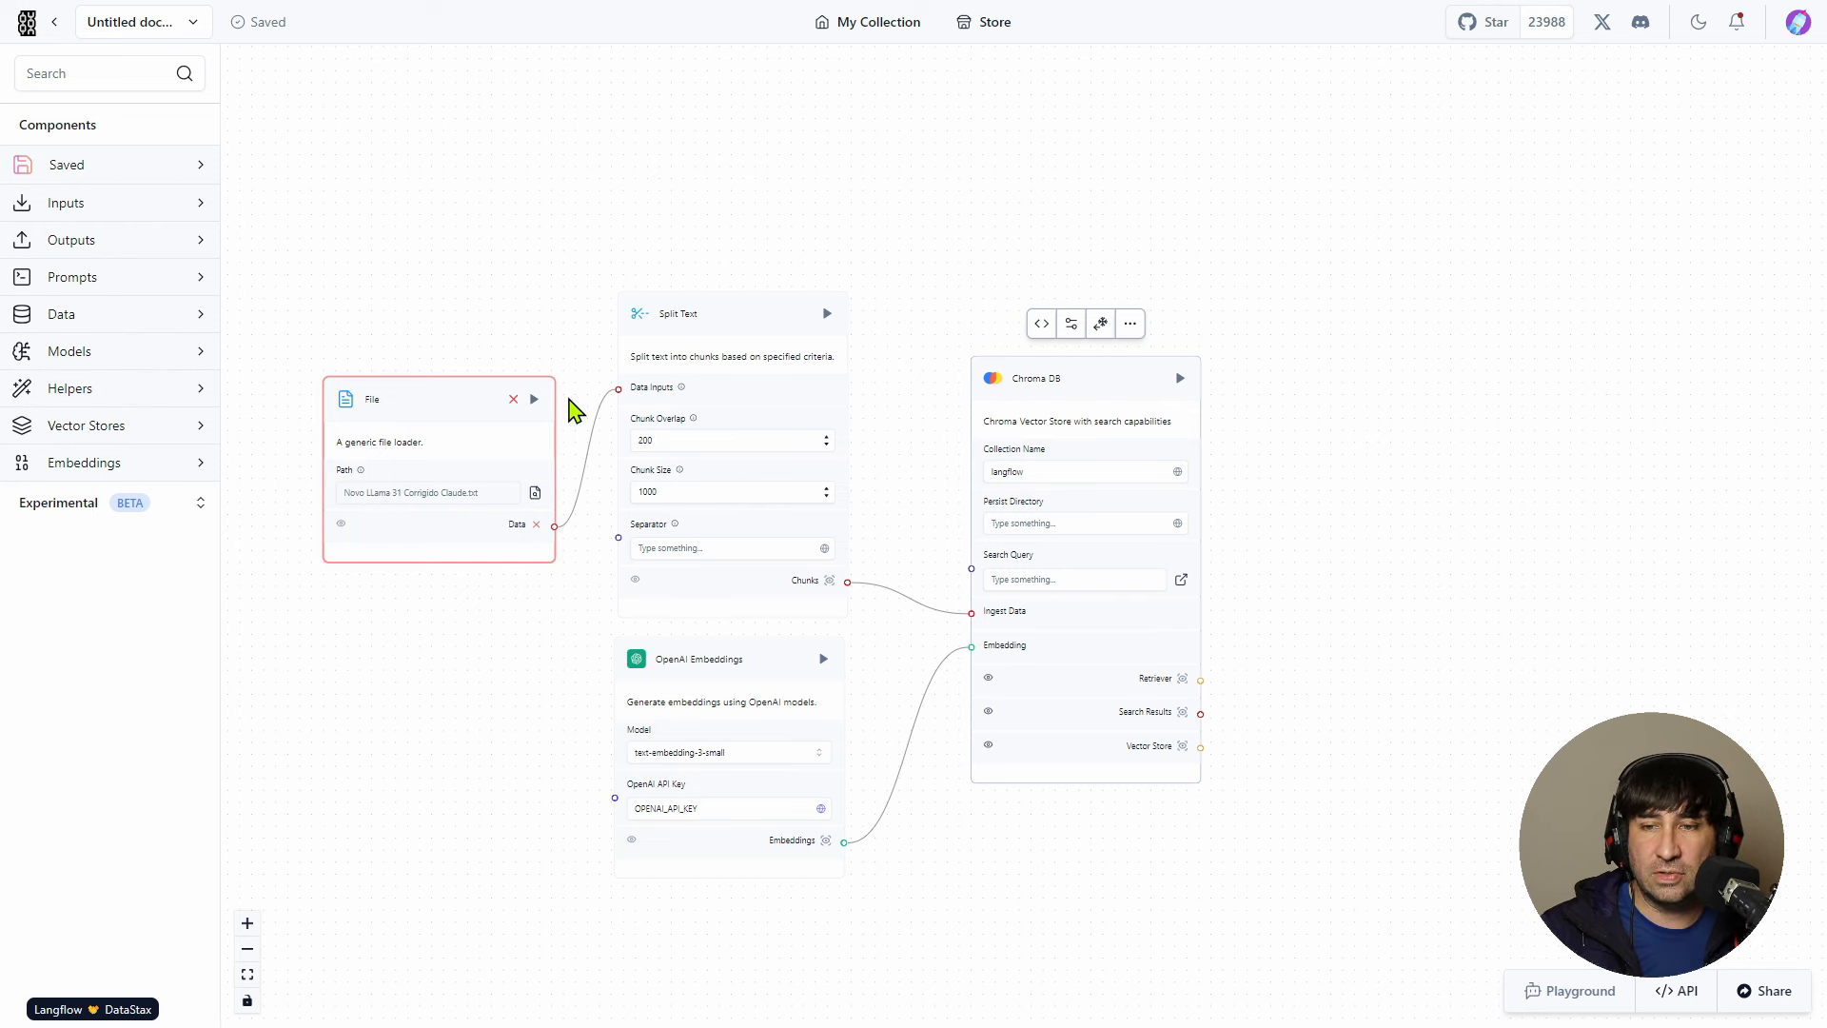
left_click(1180, 379)
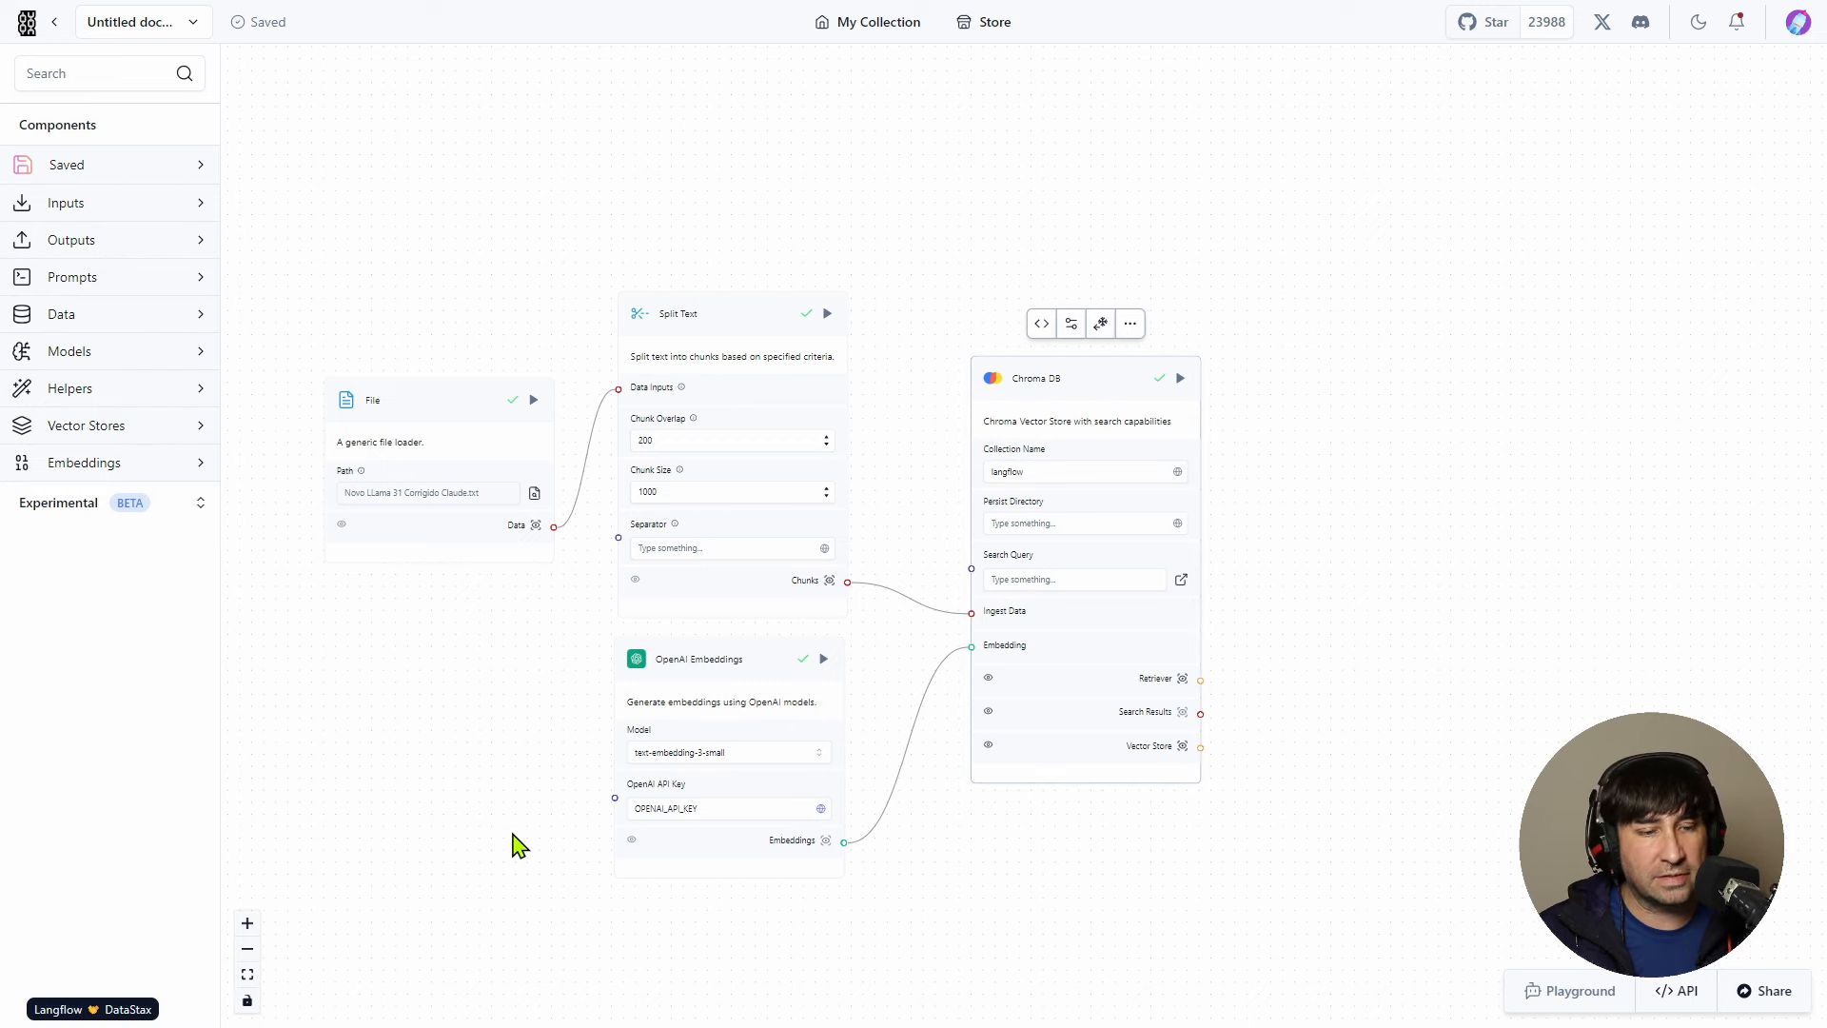
- Above the ingestion flow, add Chat Input and a second Chroma DB, and connect Chat Input's Message to Chroma DB's Search Query
scroll(775, 421, "down", 2)
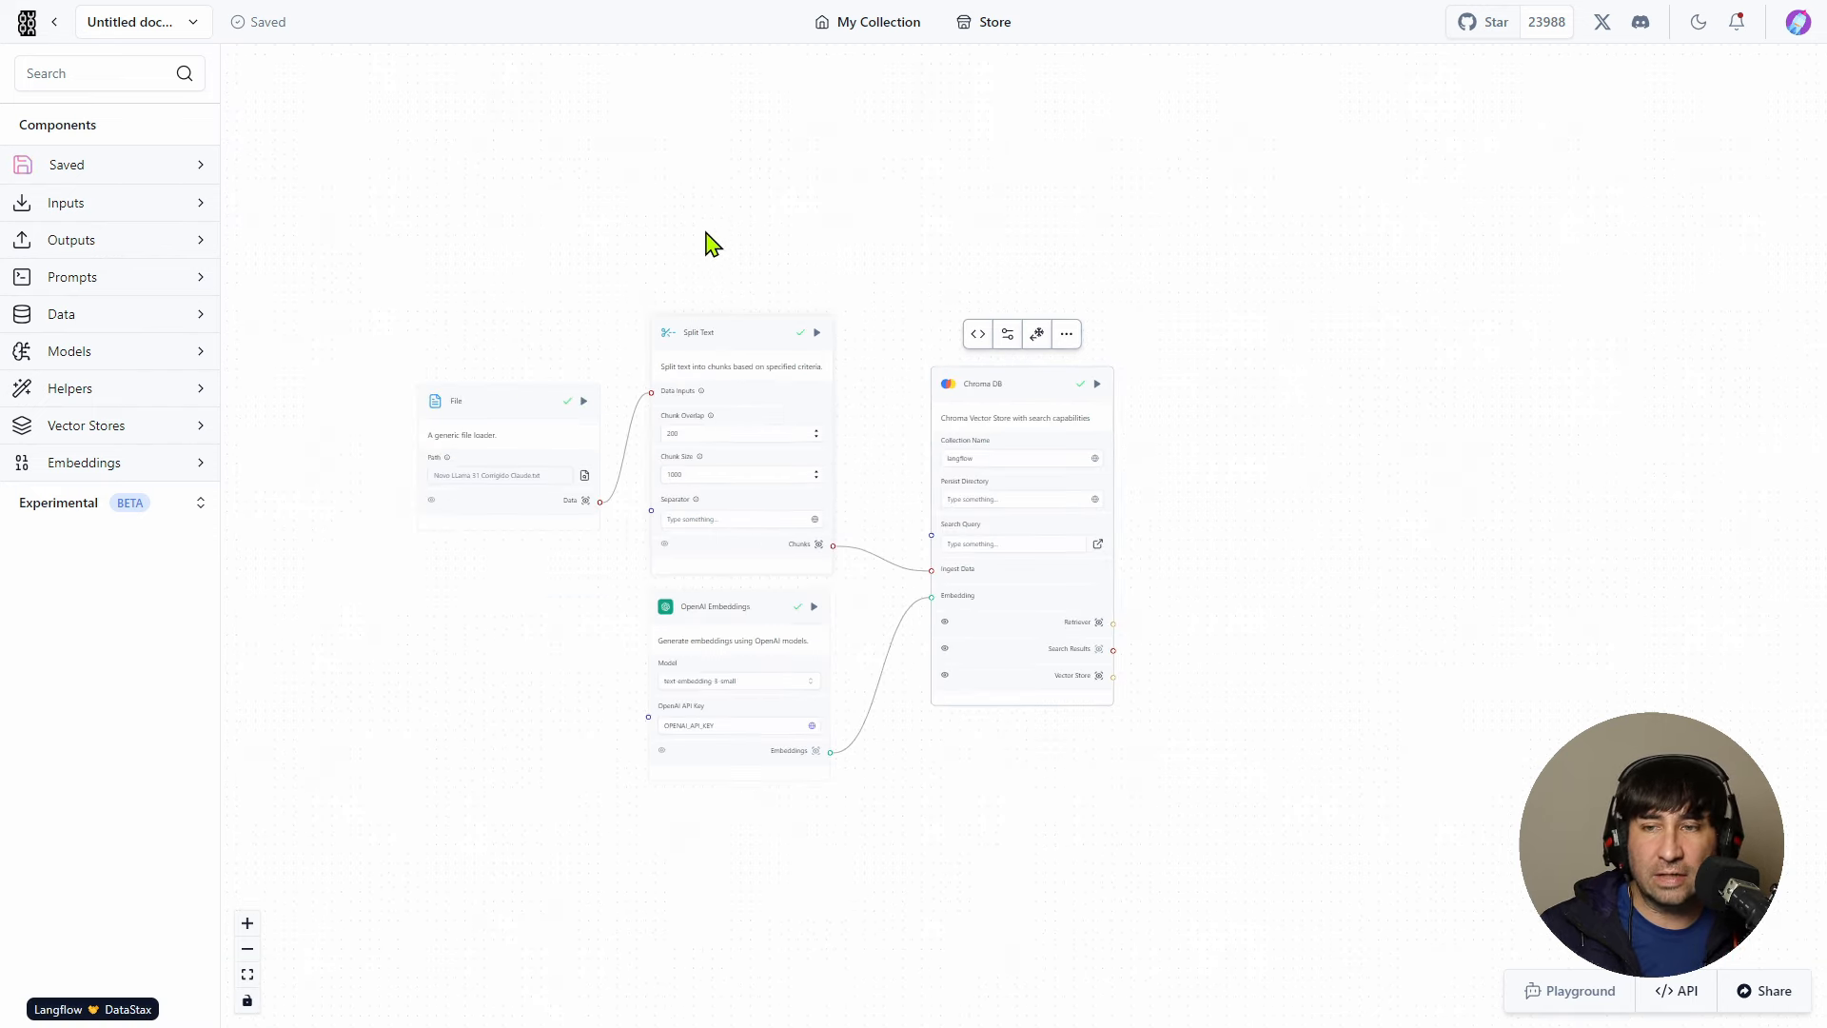
left_click_drag(64, 240, 507, 237)
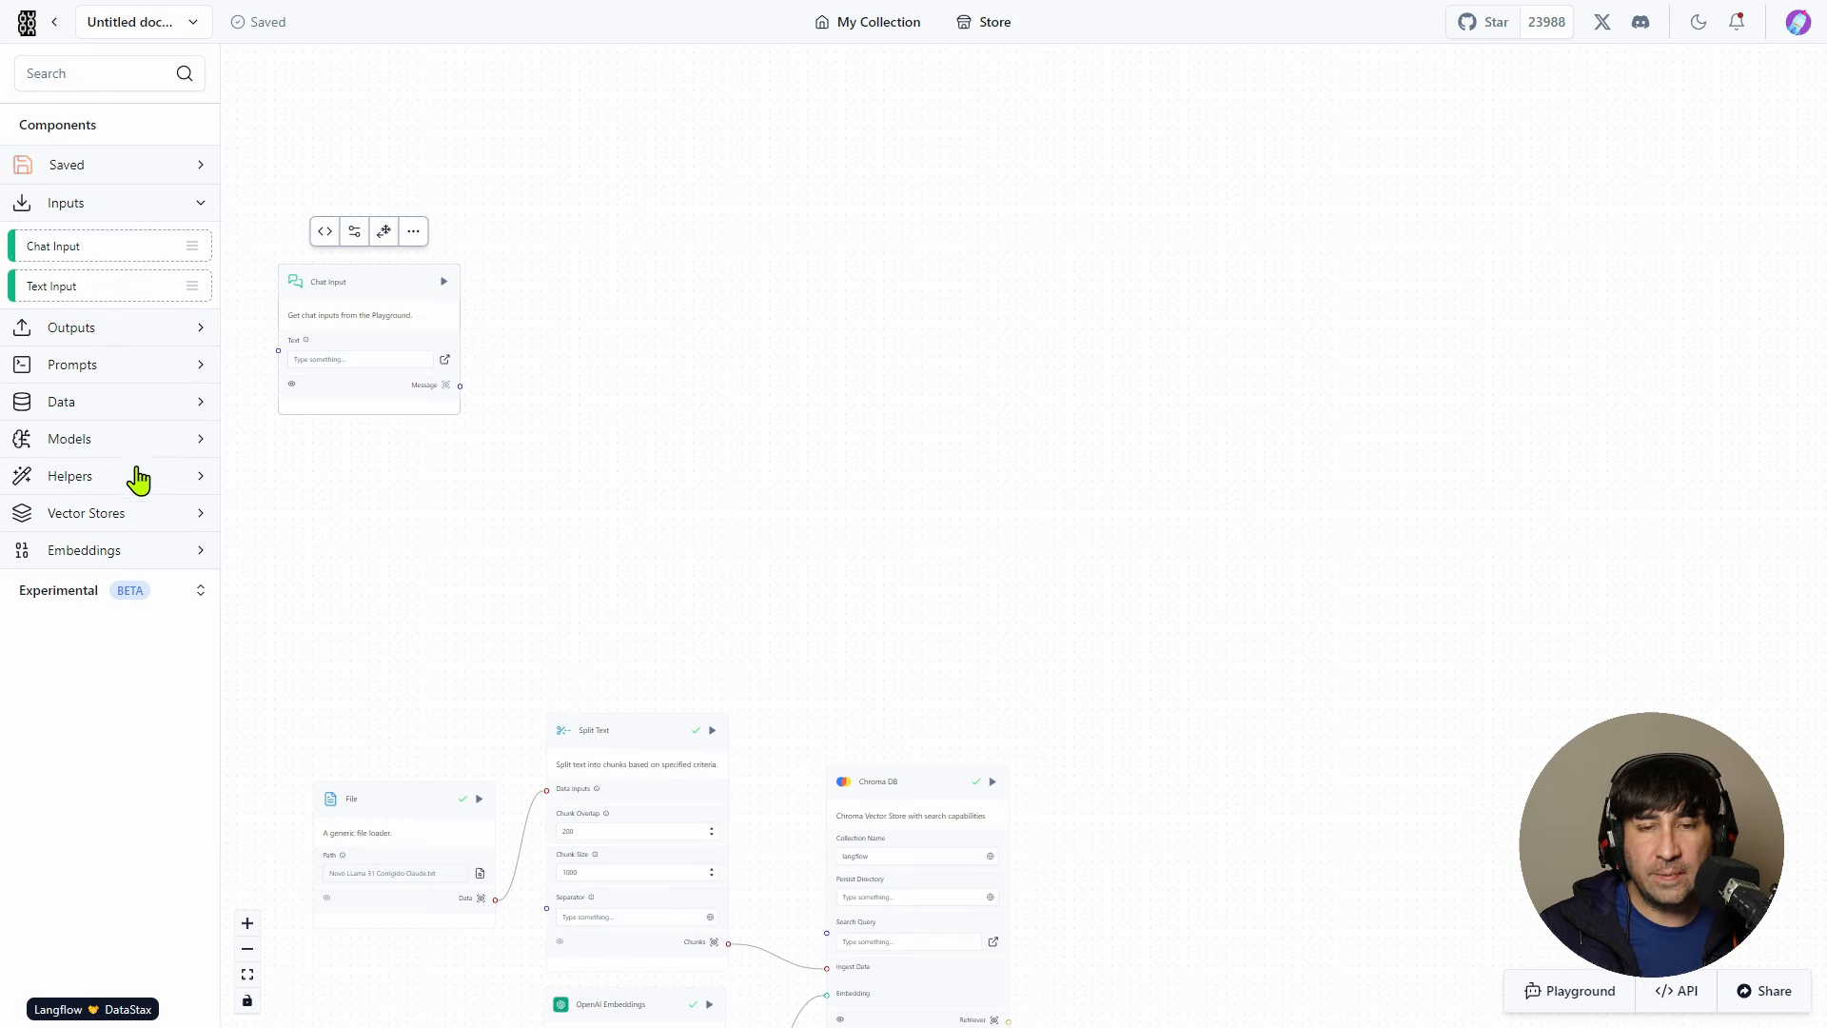
left_click(137, 519)
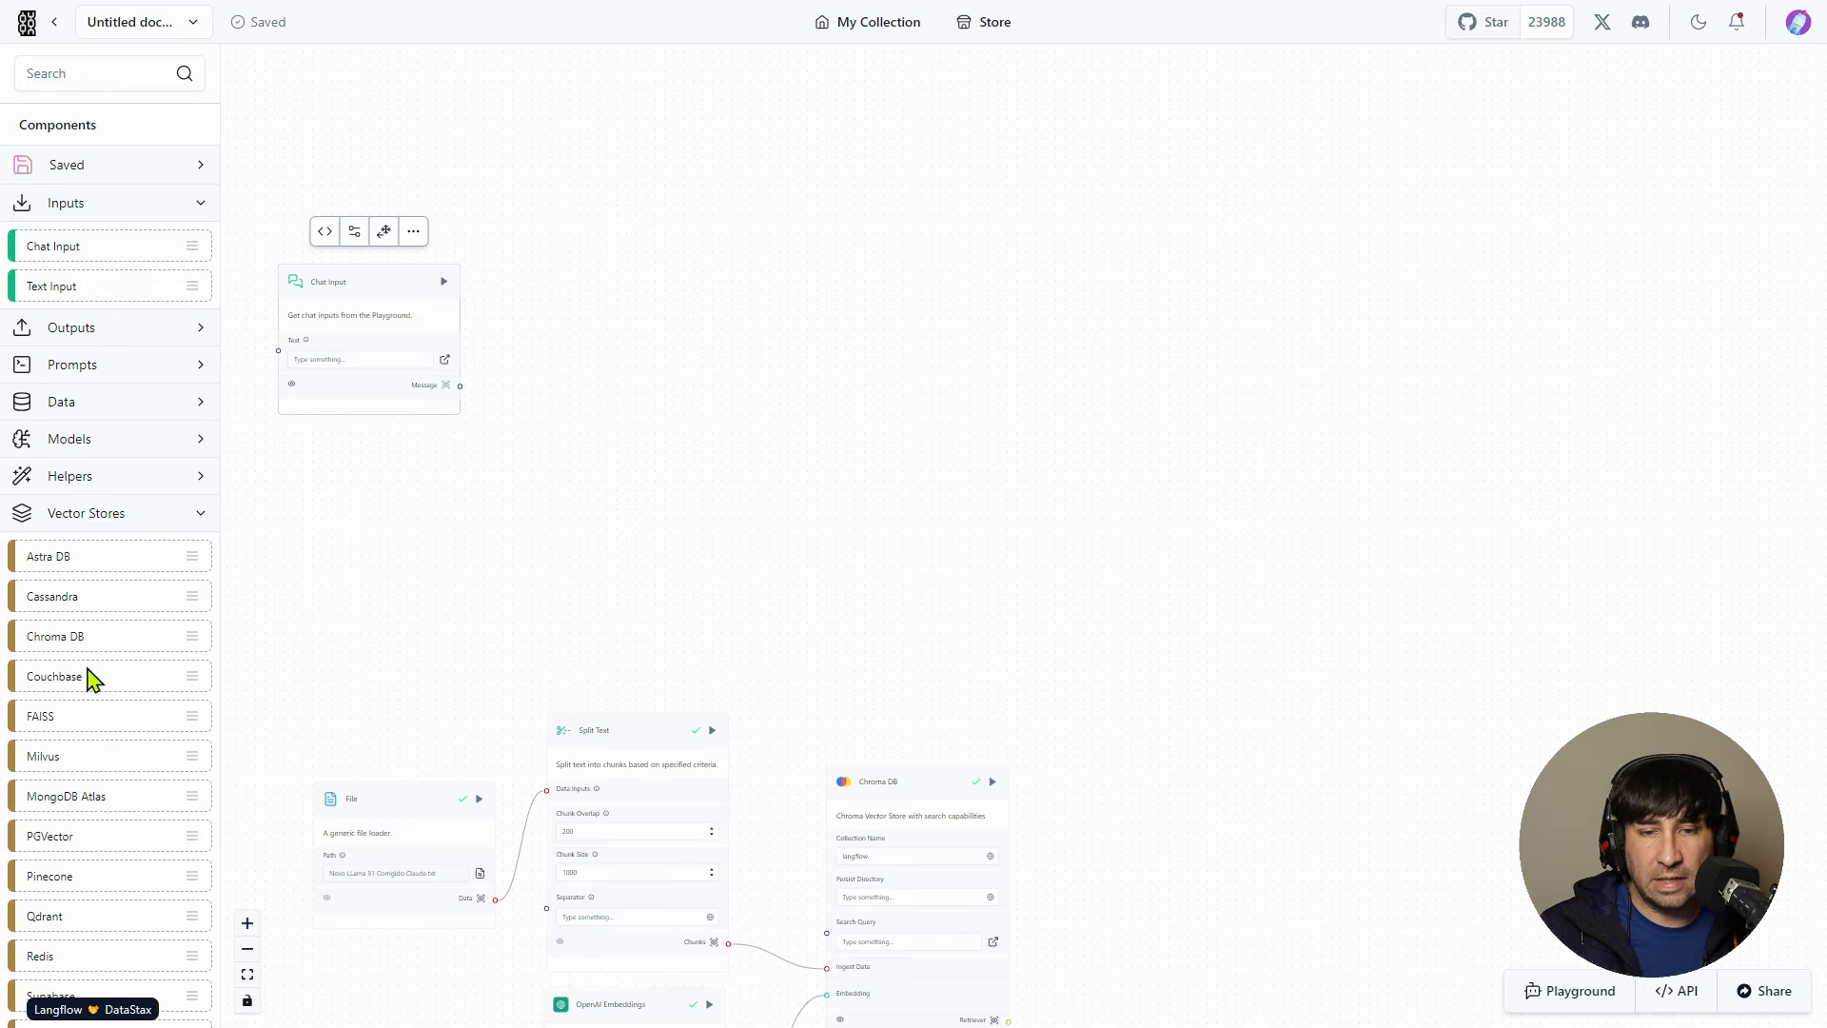
left_click_drag(78, 637, 620, 116)
left_click_drag(909, 333, 894, 468)
left_click_drag(670, 240, 646, 184)
left_click_drag(446, 521, 576, 349)
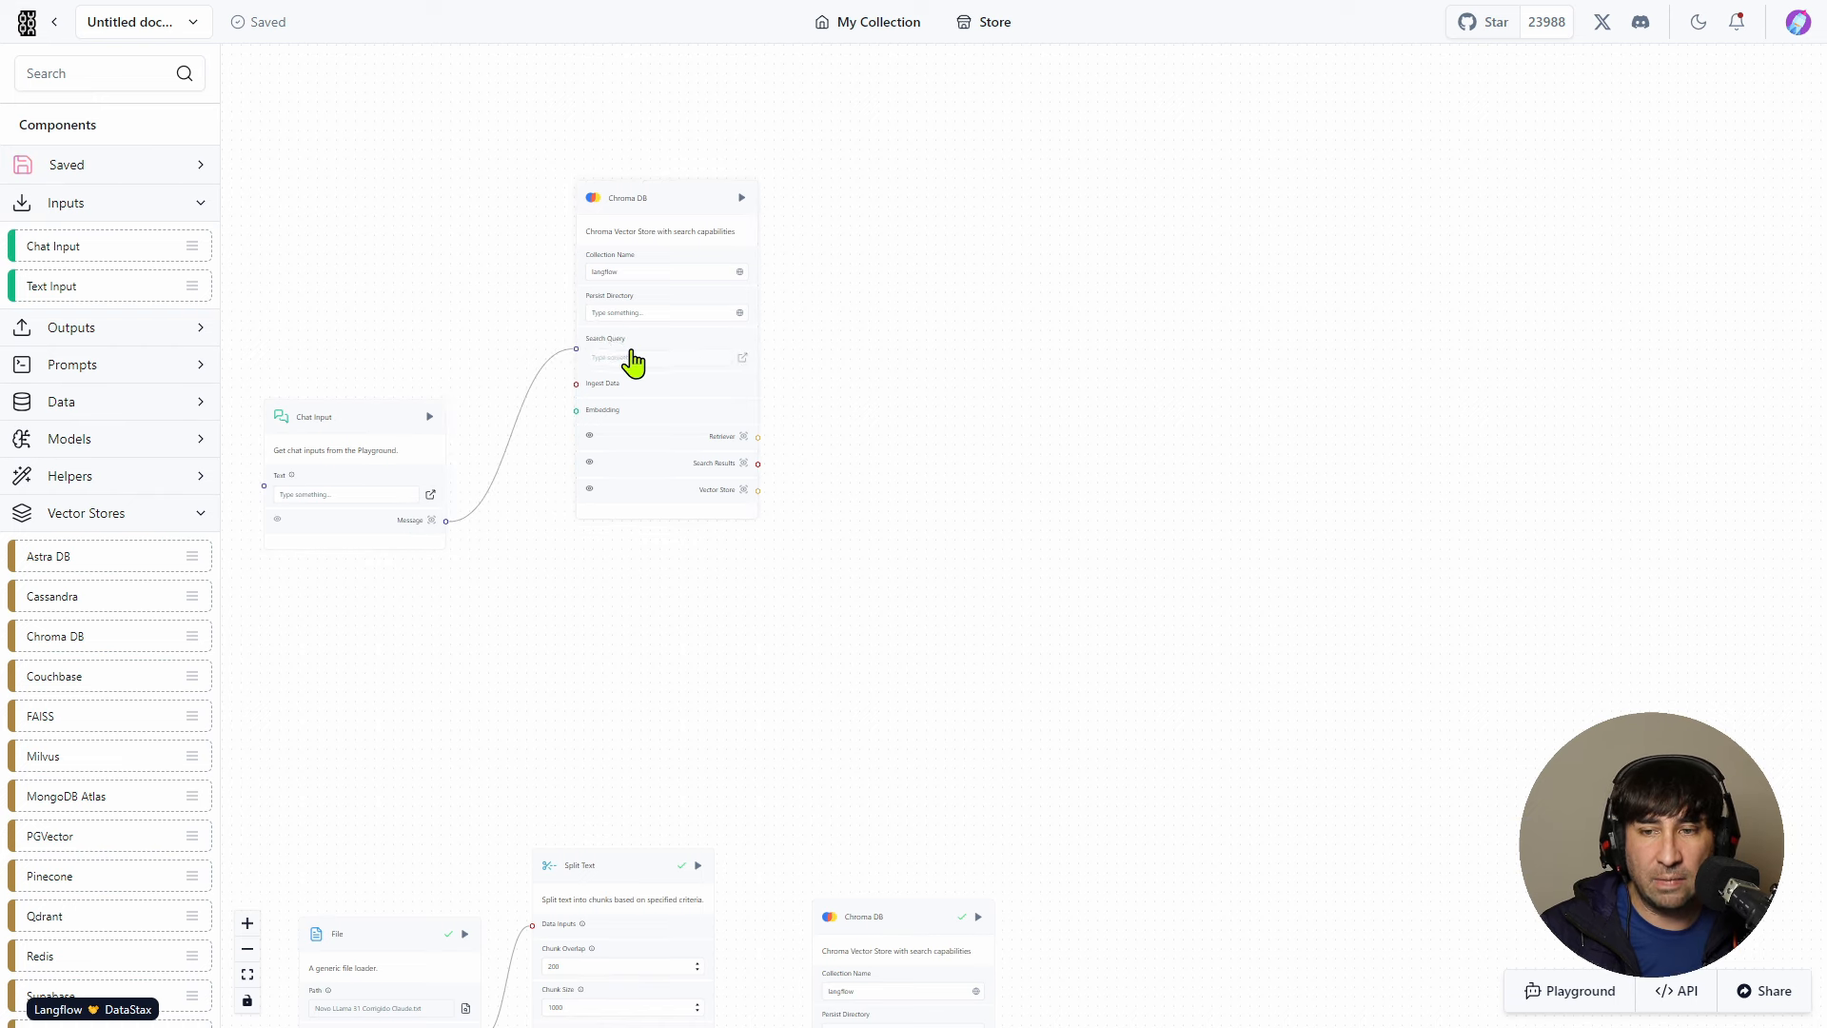
- Add a second OpenAI Embeddings component below Chat Input and connect its output to the upper Chroma DB's Embedding input
left_click(200, 511)
scroll(124, 723, "down", 1)
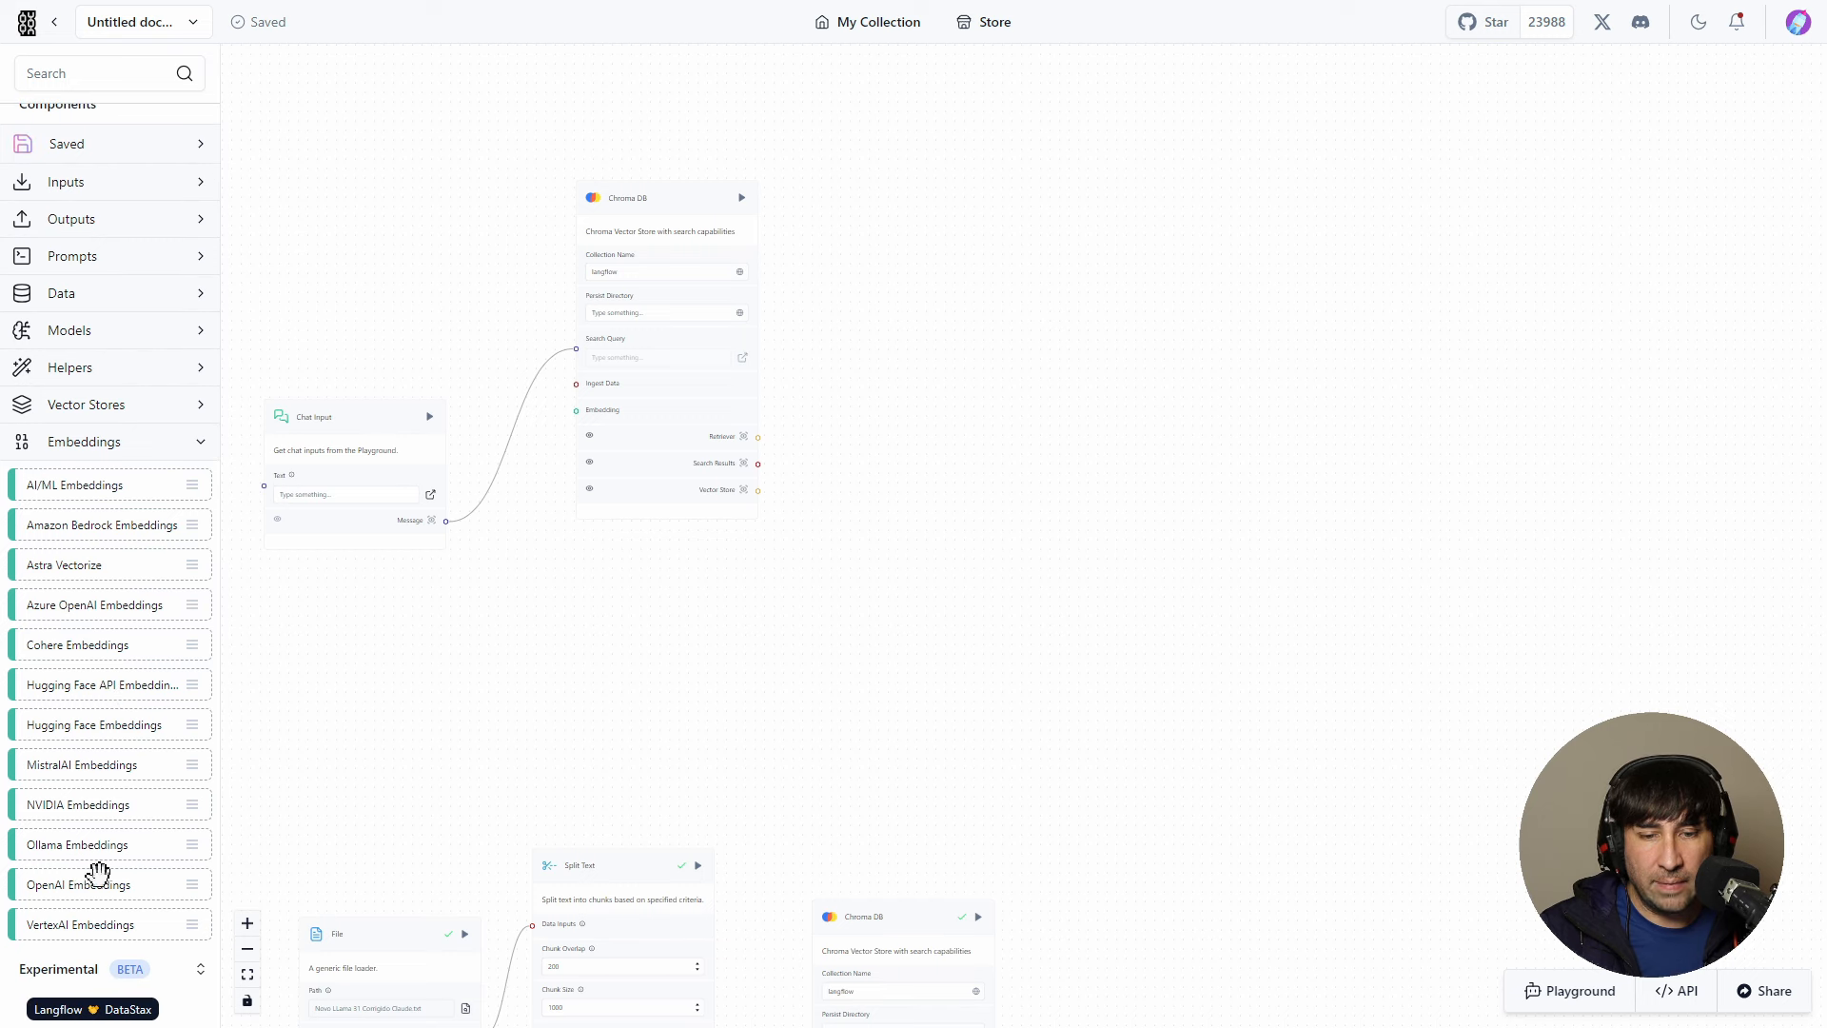
left_click_drag(84, 884, 505, 603)
scroll(799, 367, "down", 2)
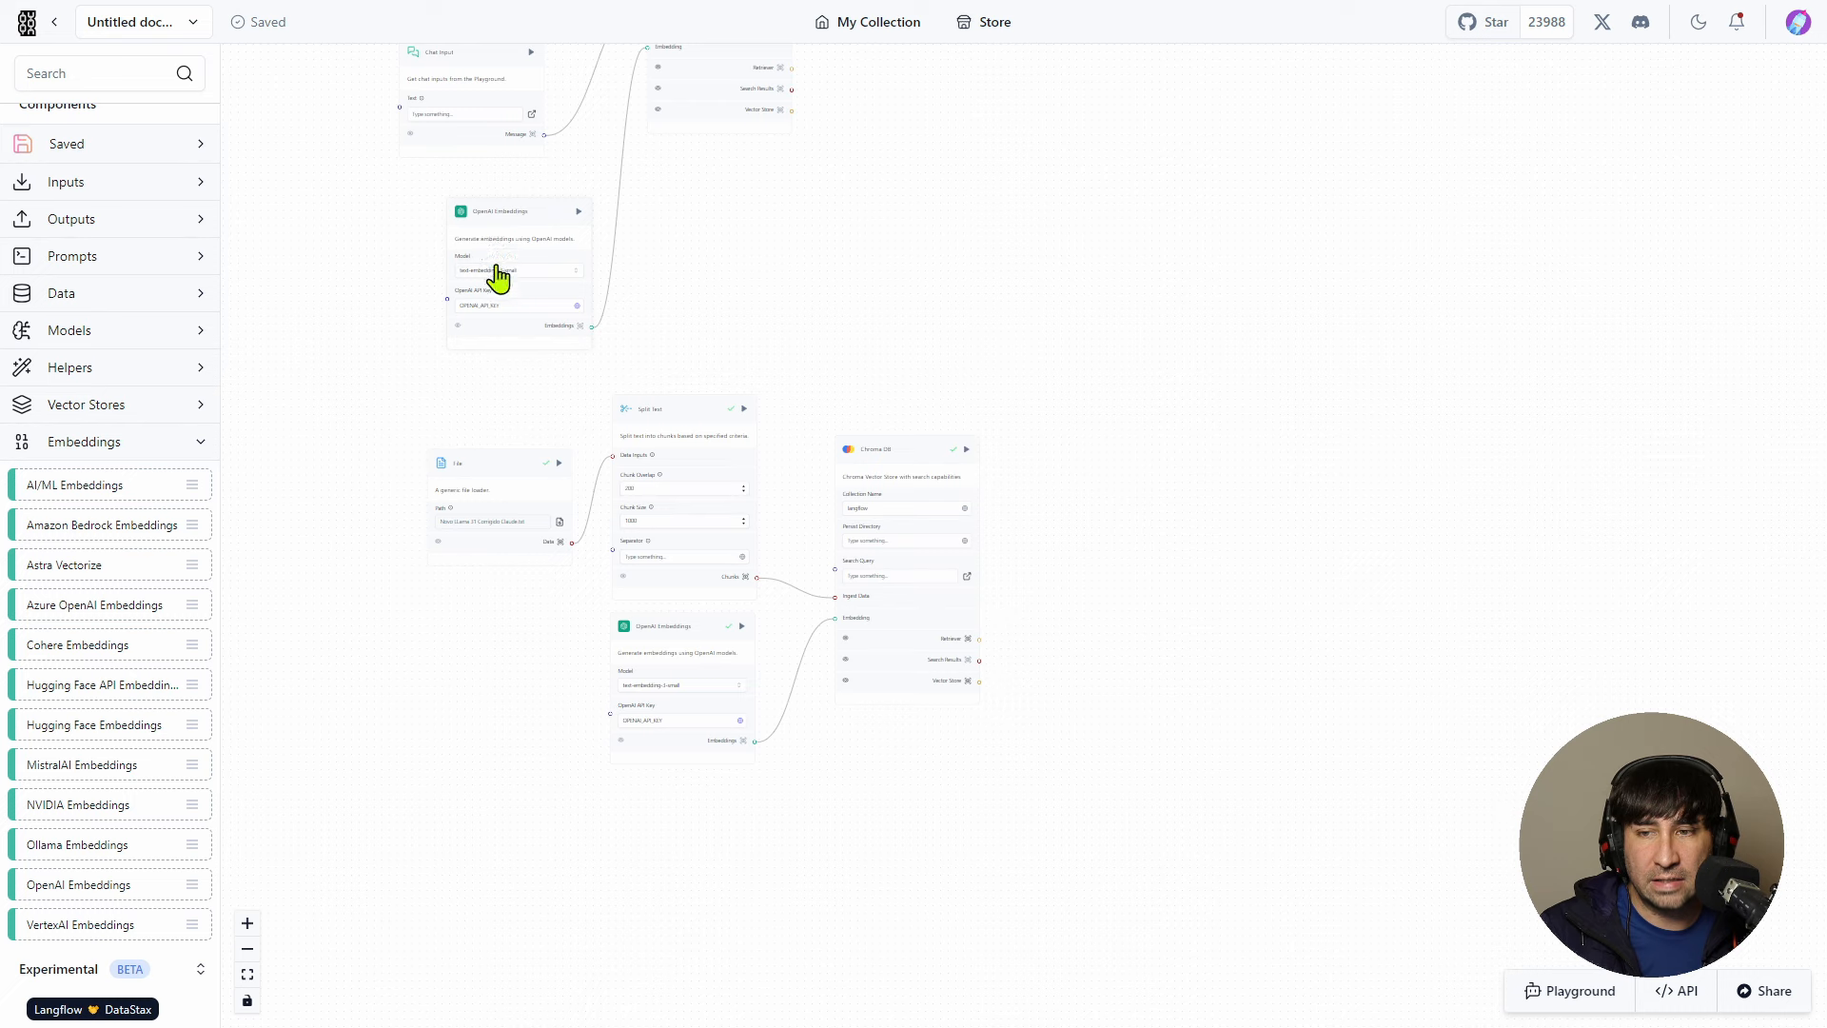
- Add a Parse Data component beside the upper Chroma DB and connect Search Results to its Data input
left_click_drag(780, 322, 617, 673)
left_click_drag(708, 403, 818, 395)
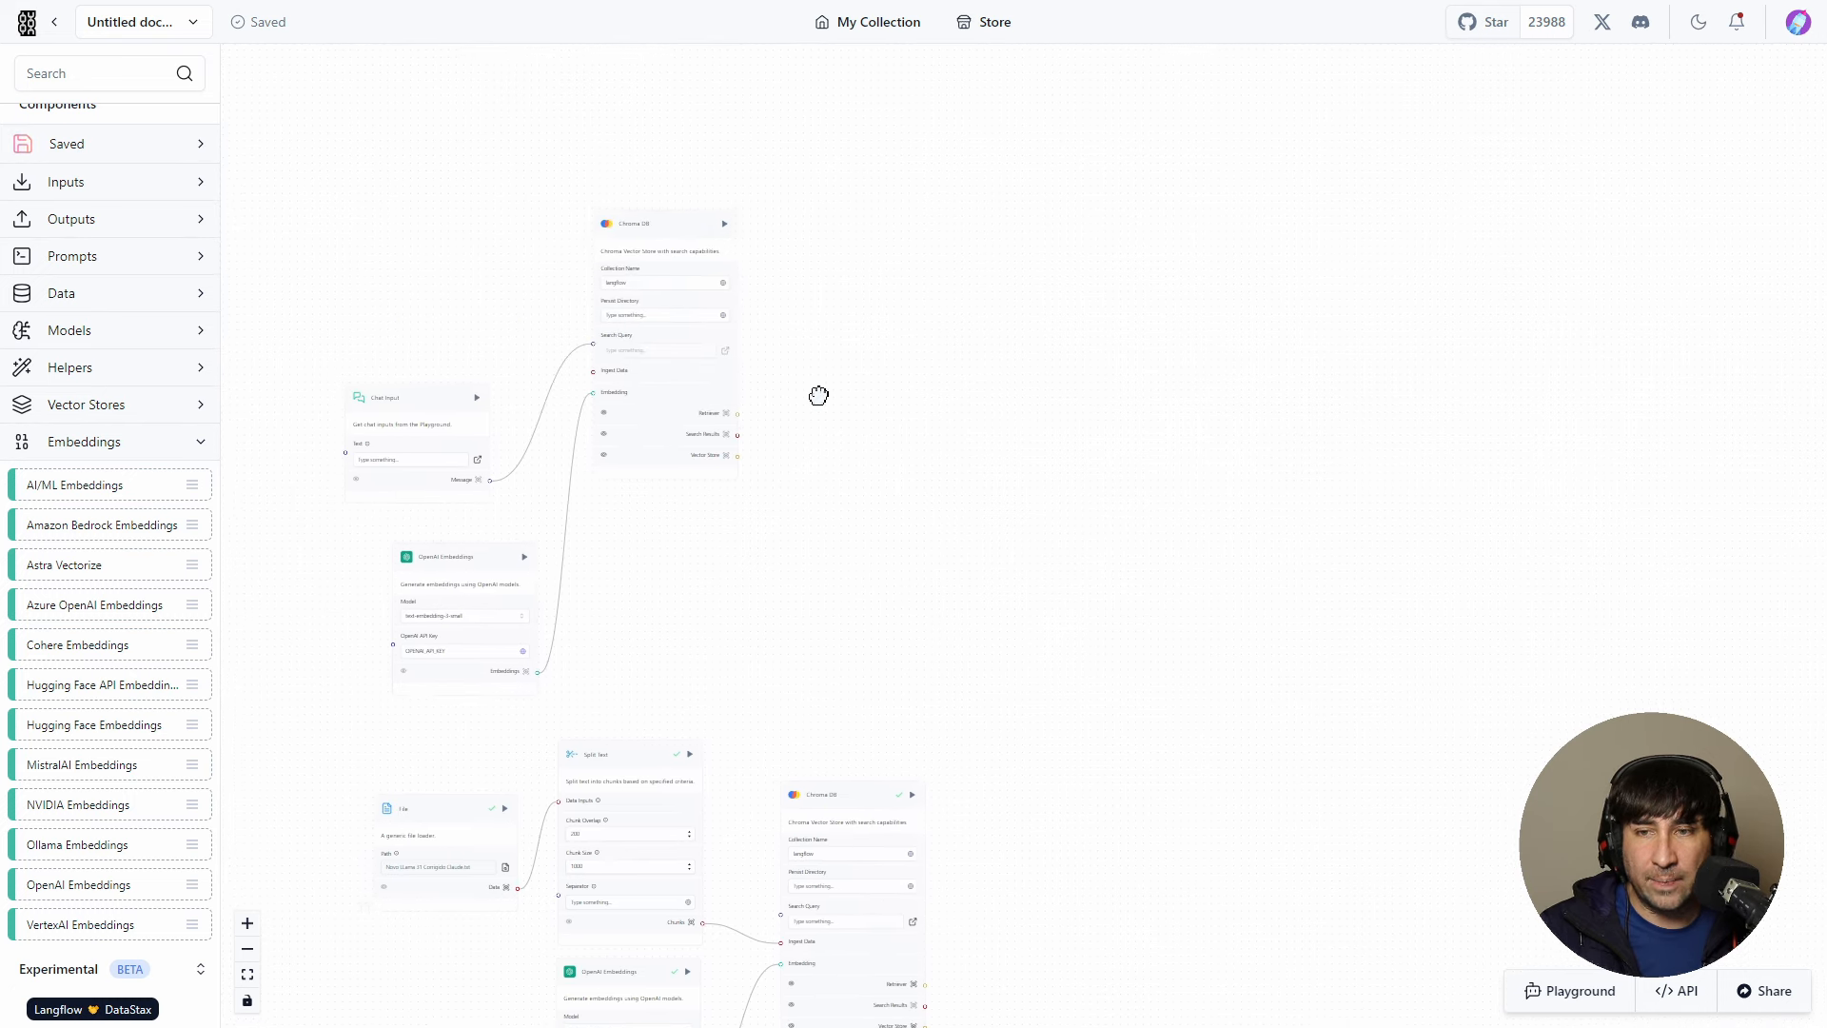
left_click(128, 369)
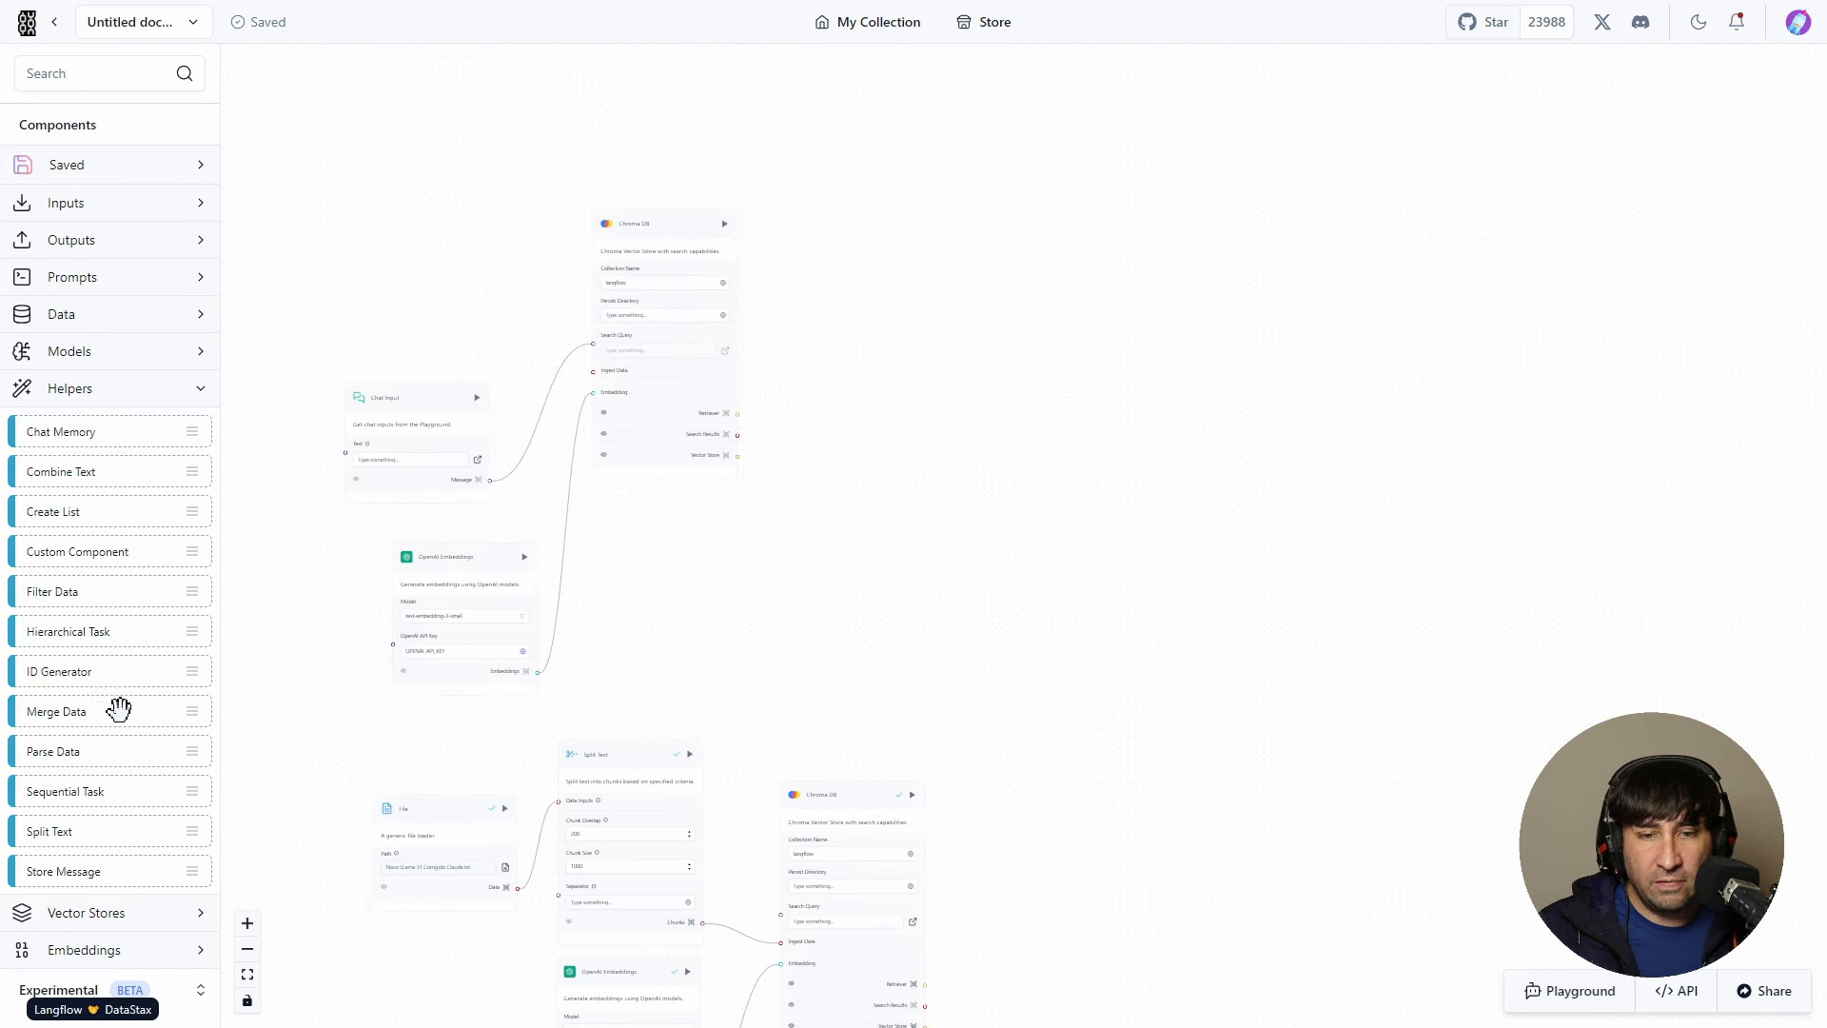
left_click_drag(92, 752, 932, 266)
scroll(876, 456, "up", 3)
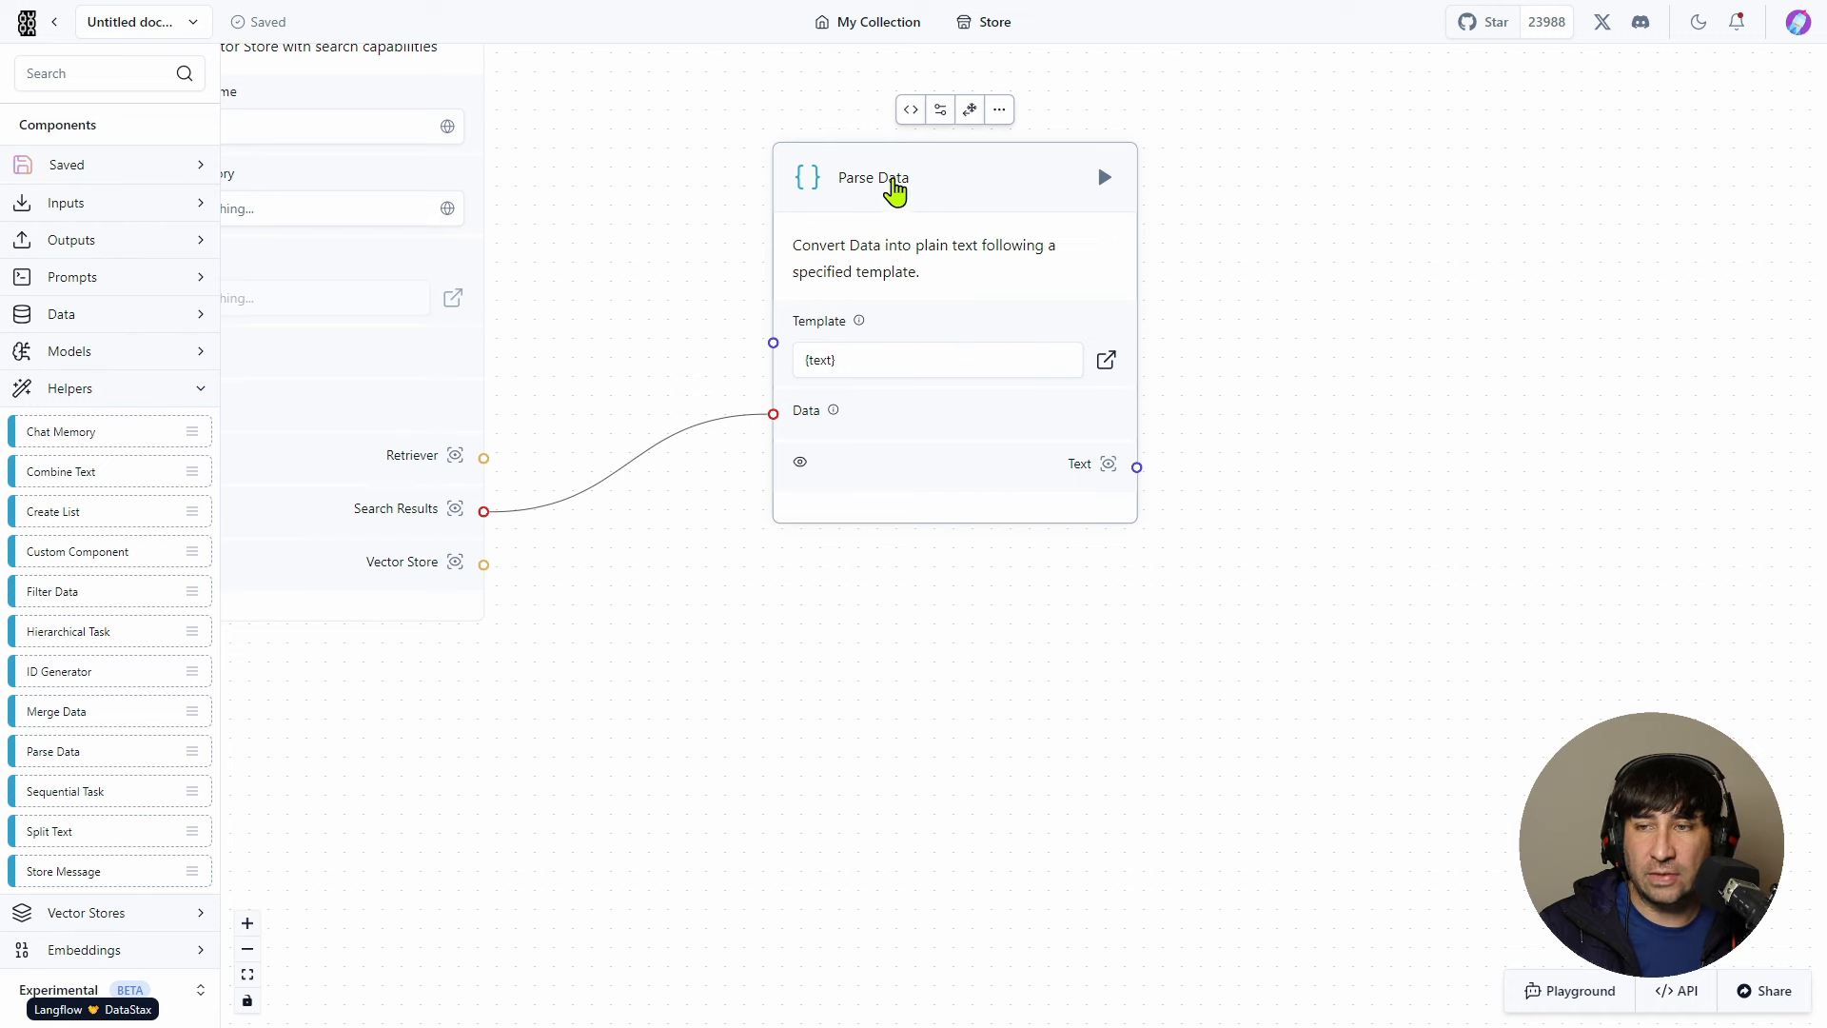
left_click_drag(936, 178, 832, 177)
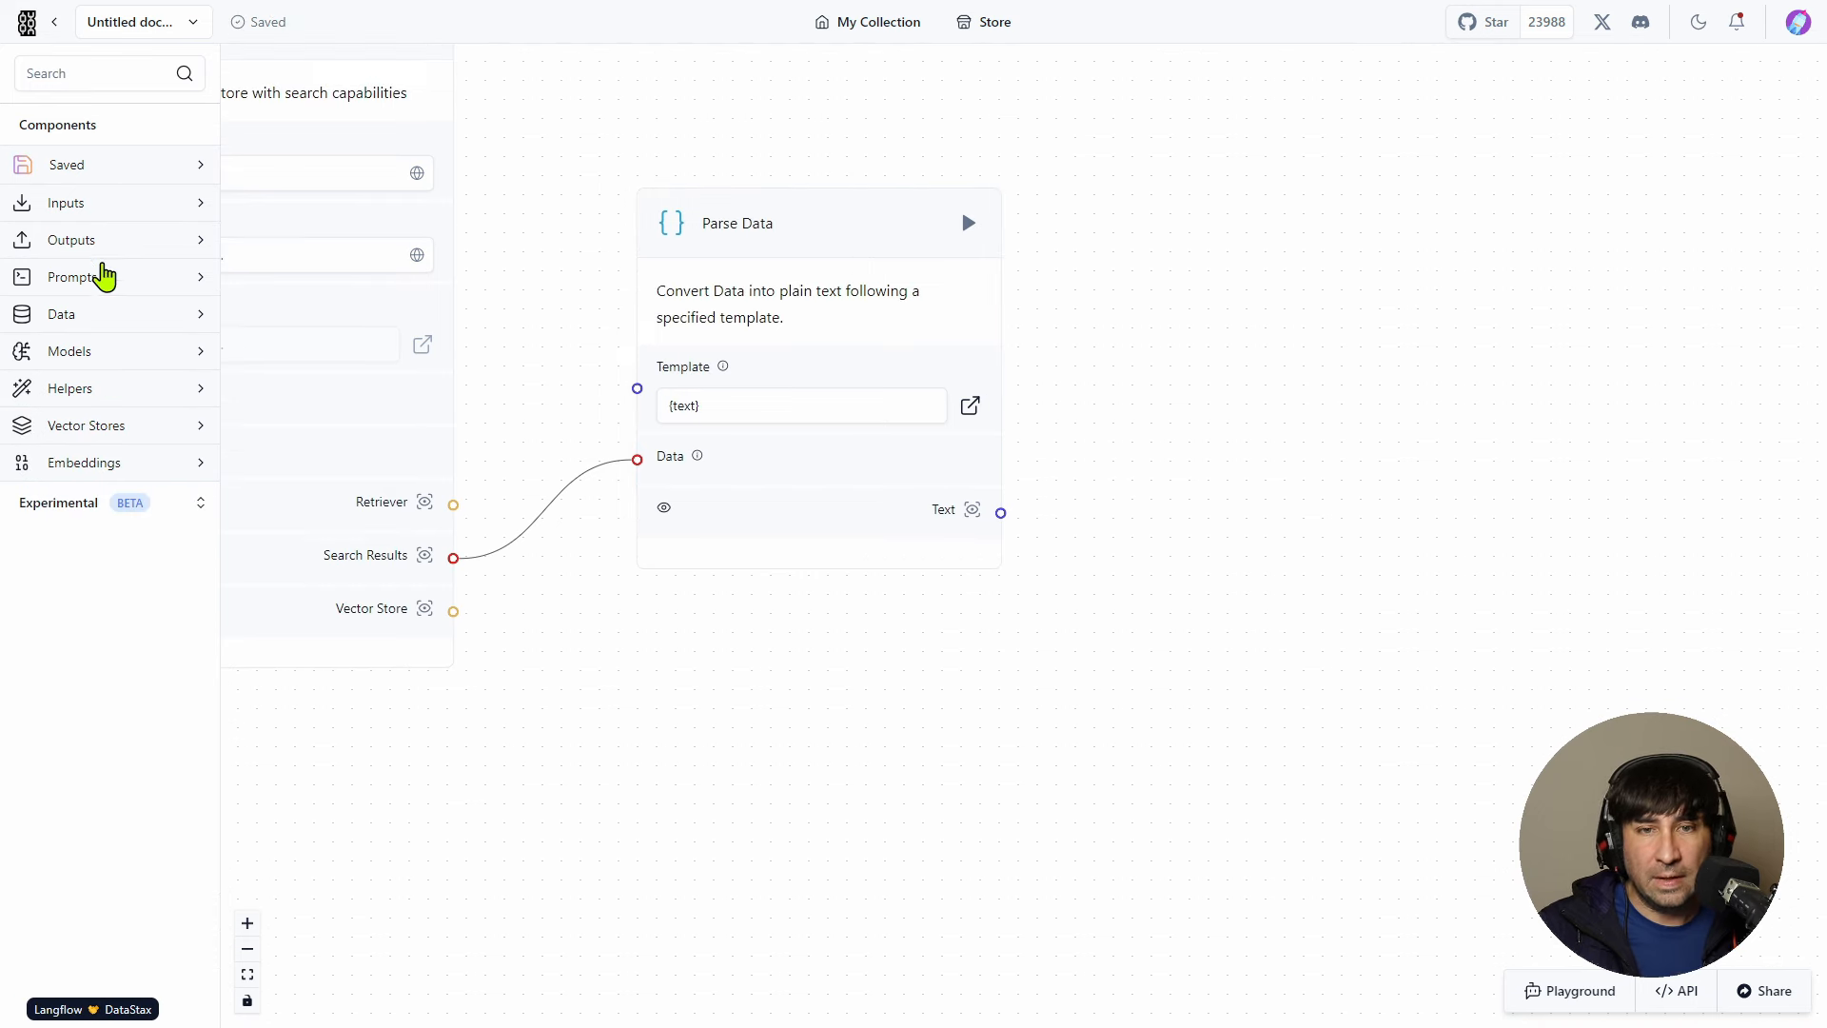
- Add a Prompt component beside Parse Data and enter the variables {textodorag} and {pergunta} on separate lines of its template
left_click(102, 276)
left_click_drag(70, 315, 1192, 235)
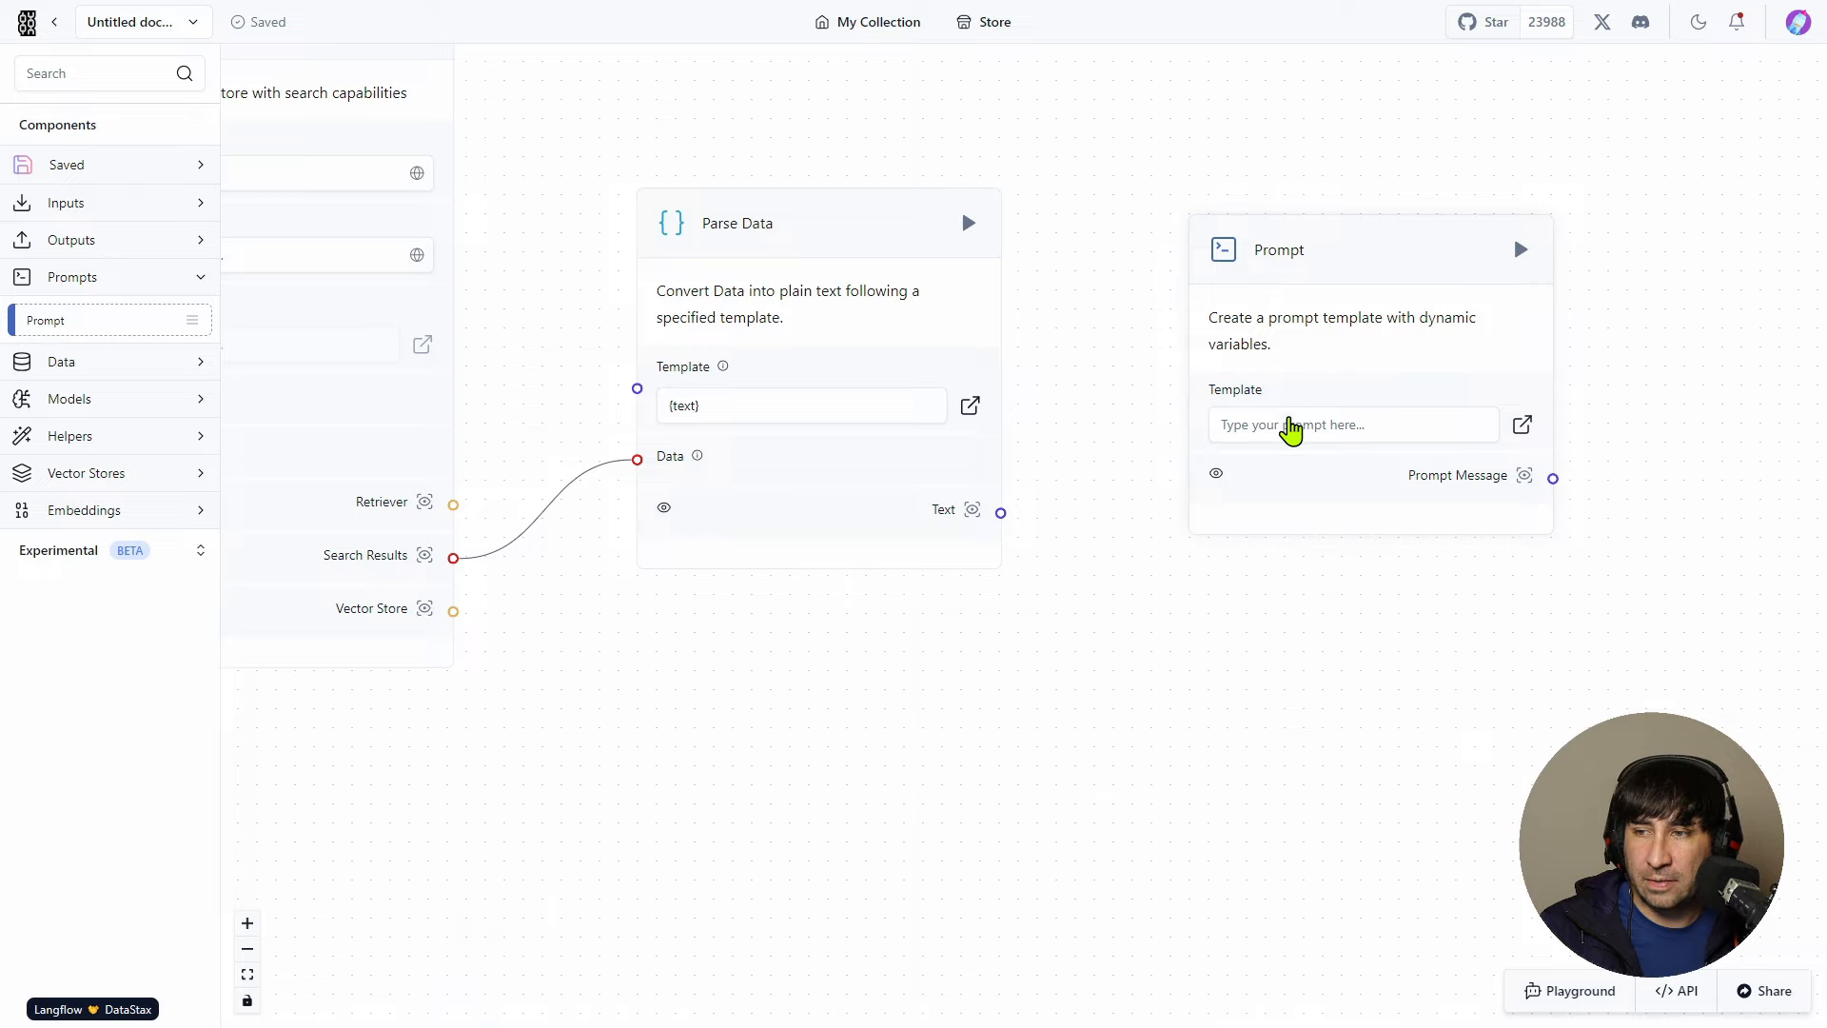
left_click(1291, 424)
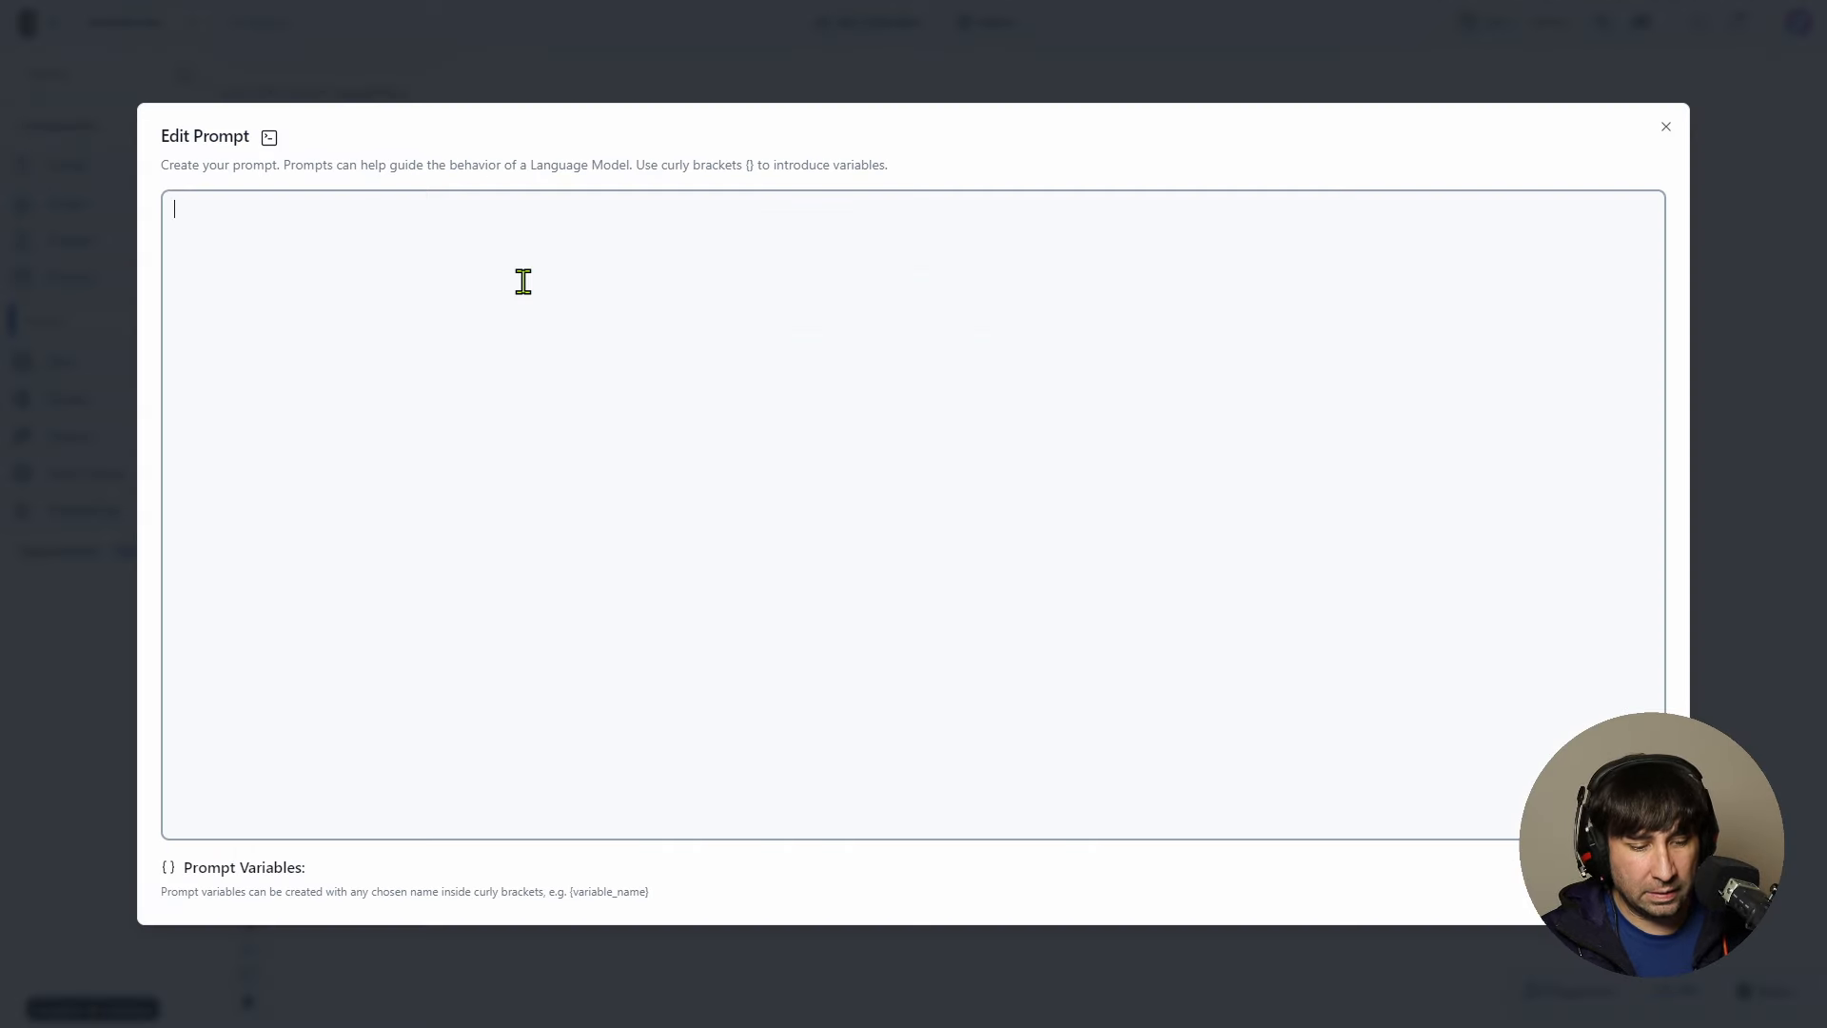
type("{textodorag}")
key("Return")
key("Return")
type("{pergunta}")
- Put "Com base no texto a seguir:" before {textodorag} and "Responda a seguinte pergunta:" above {pergunta}, and save the prompt
key("ctrl+Home")
type("Com base no texto a seguir")
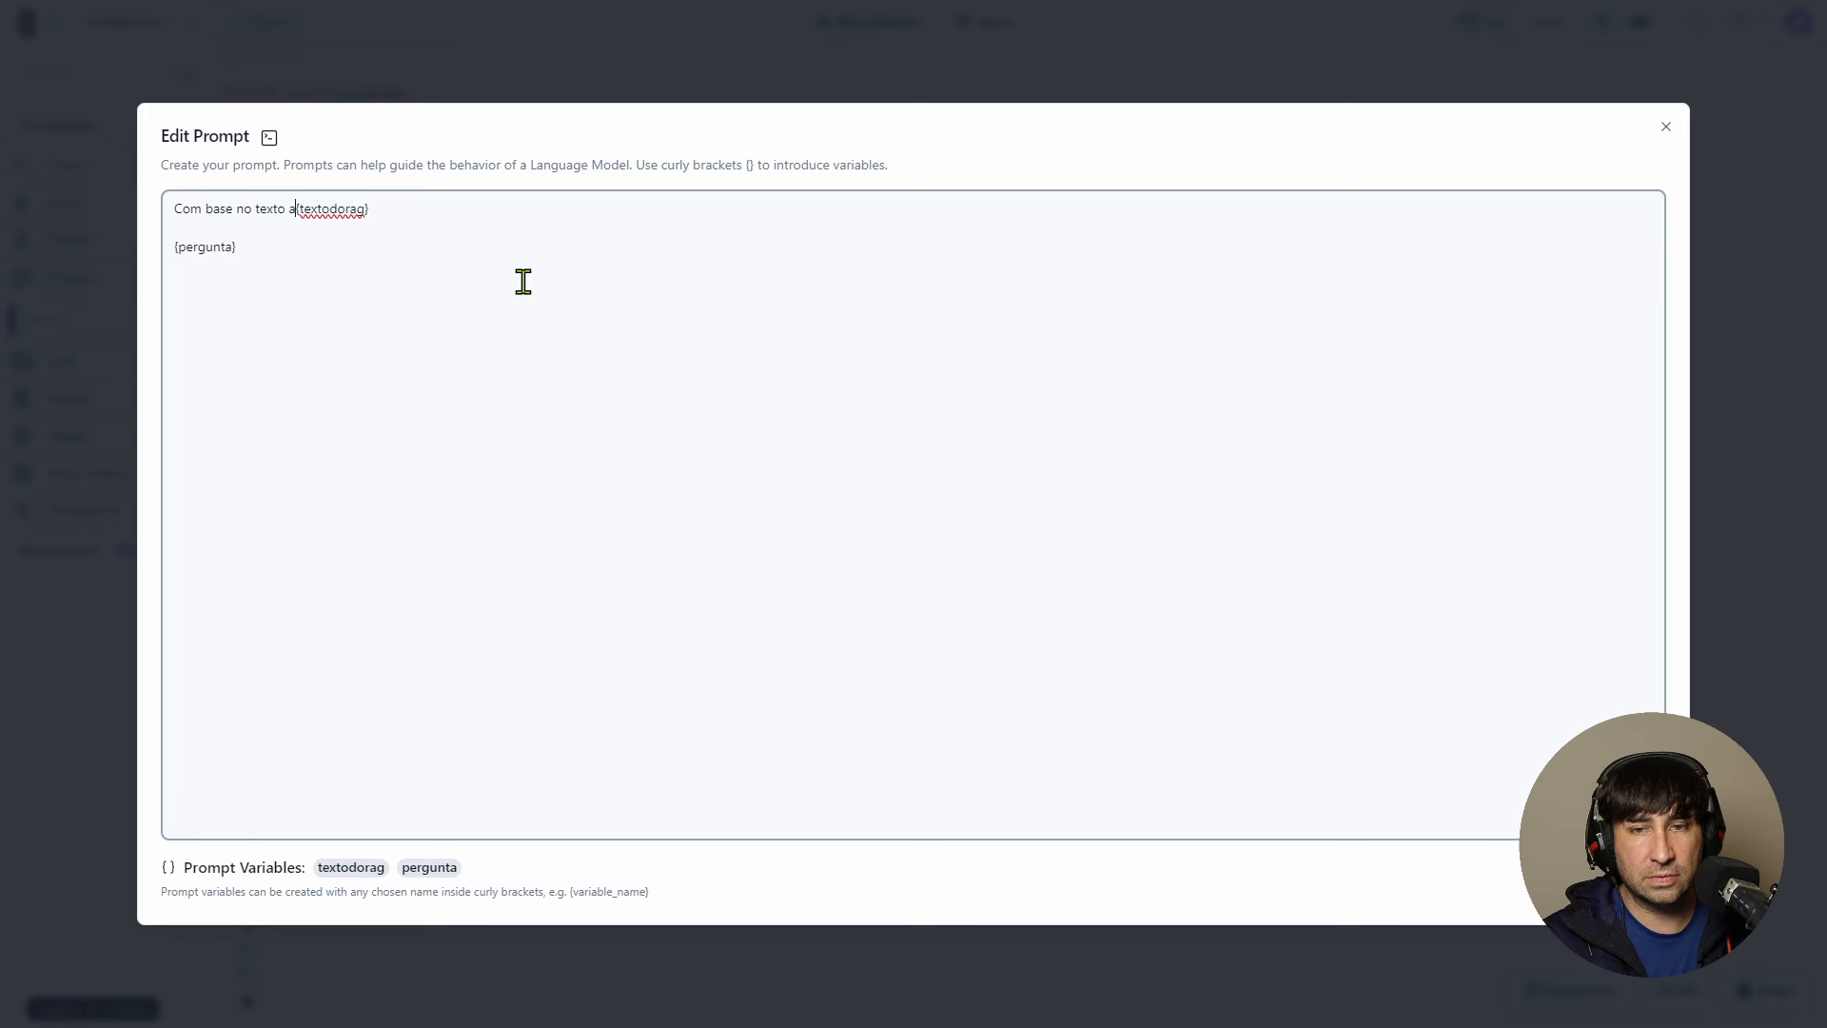
type(":")
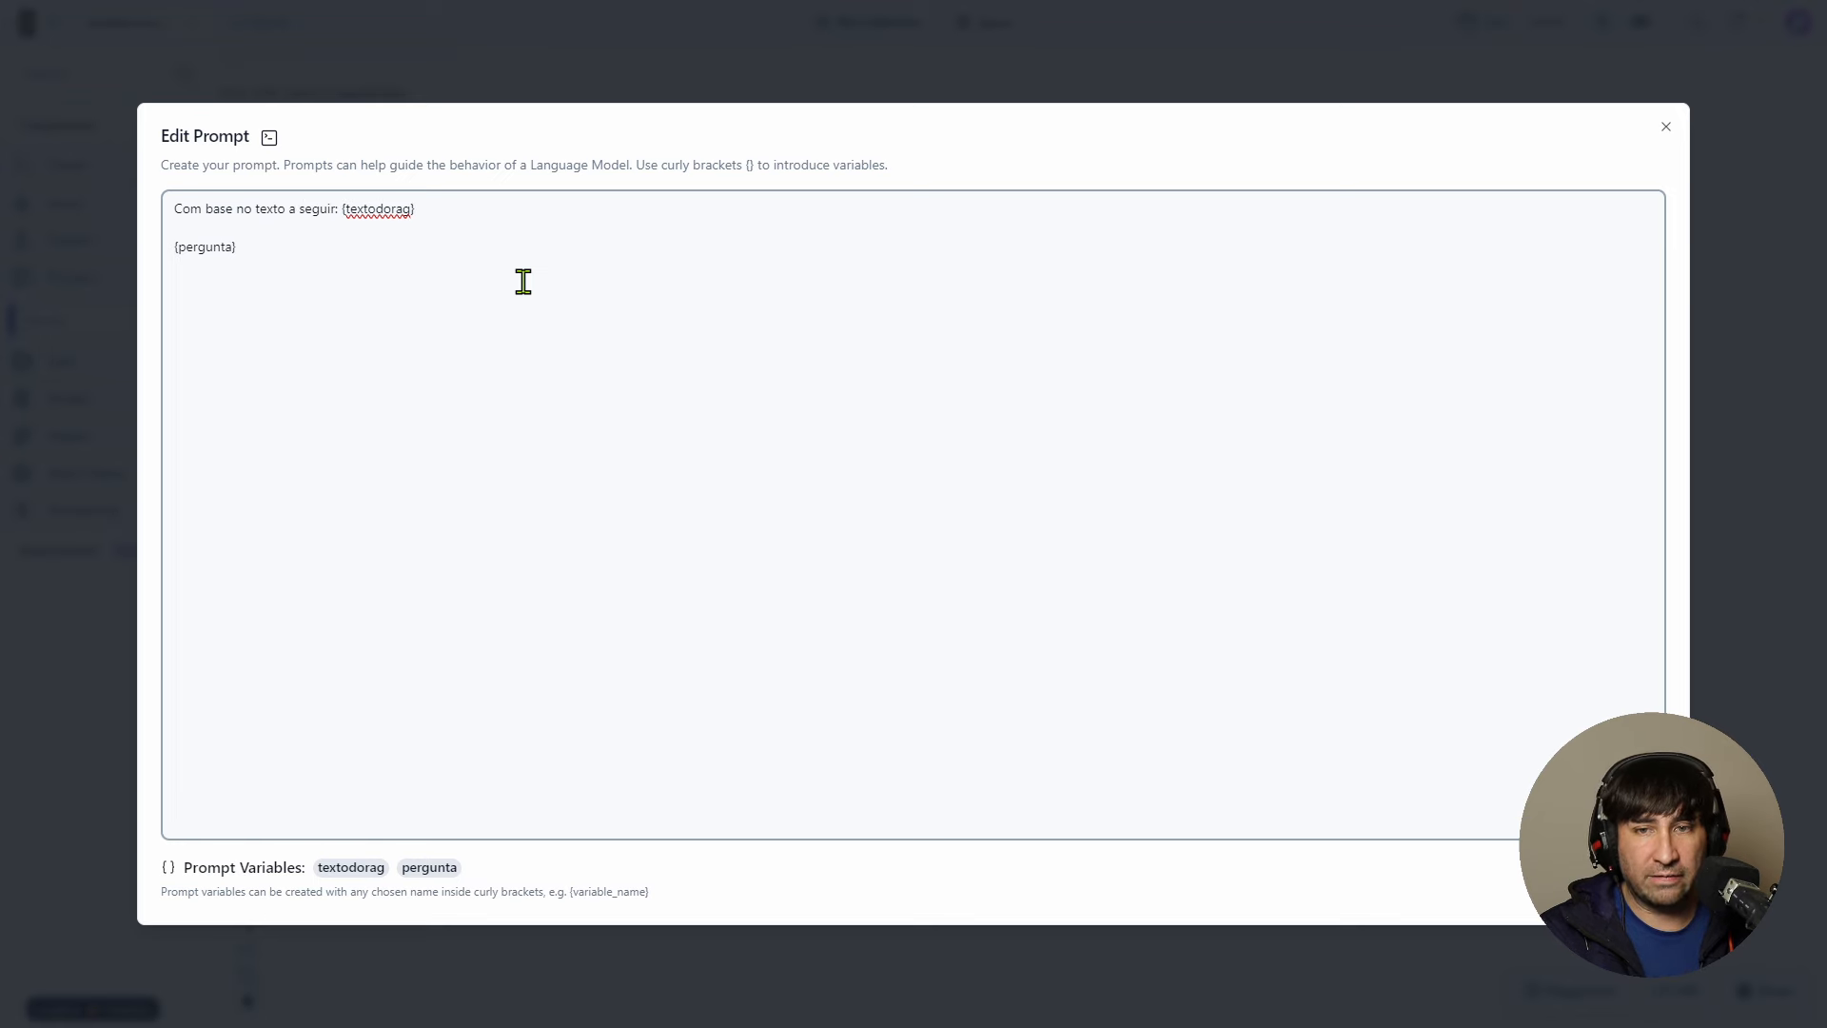
key("Return")
type("Responda a seguinte pergunta:")
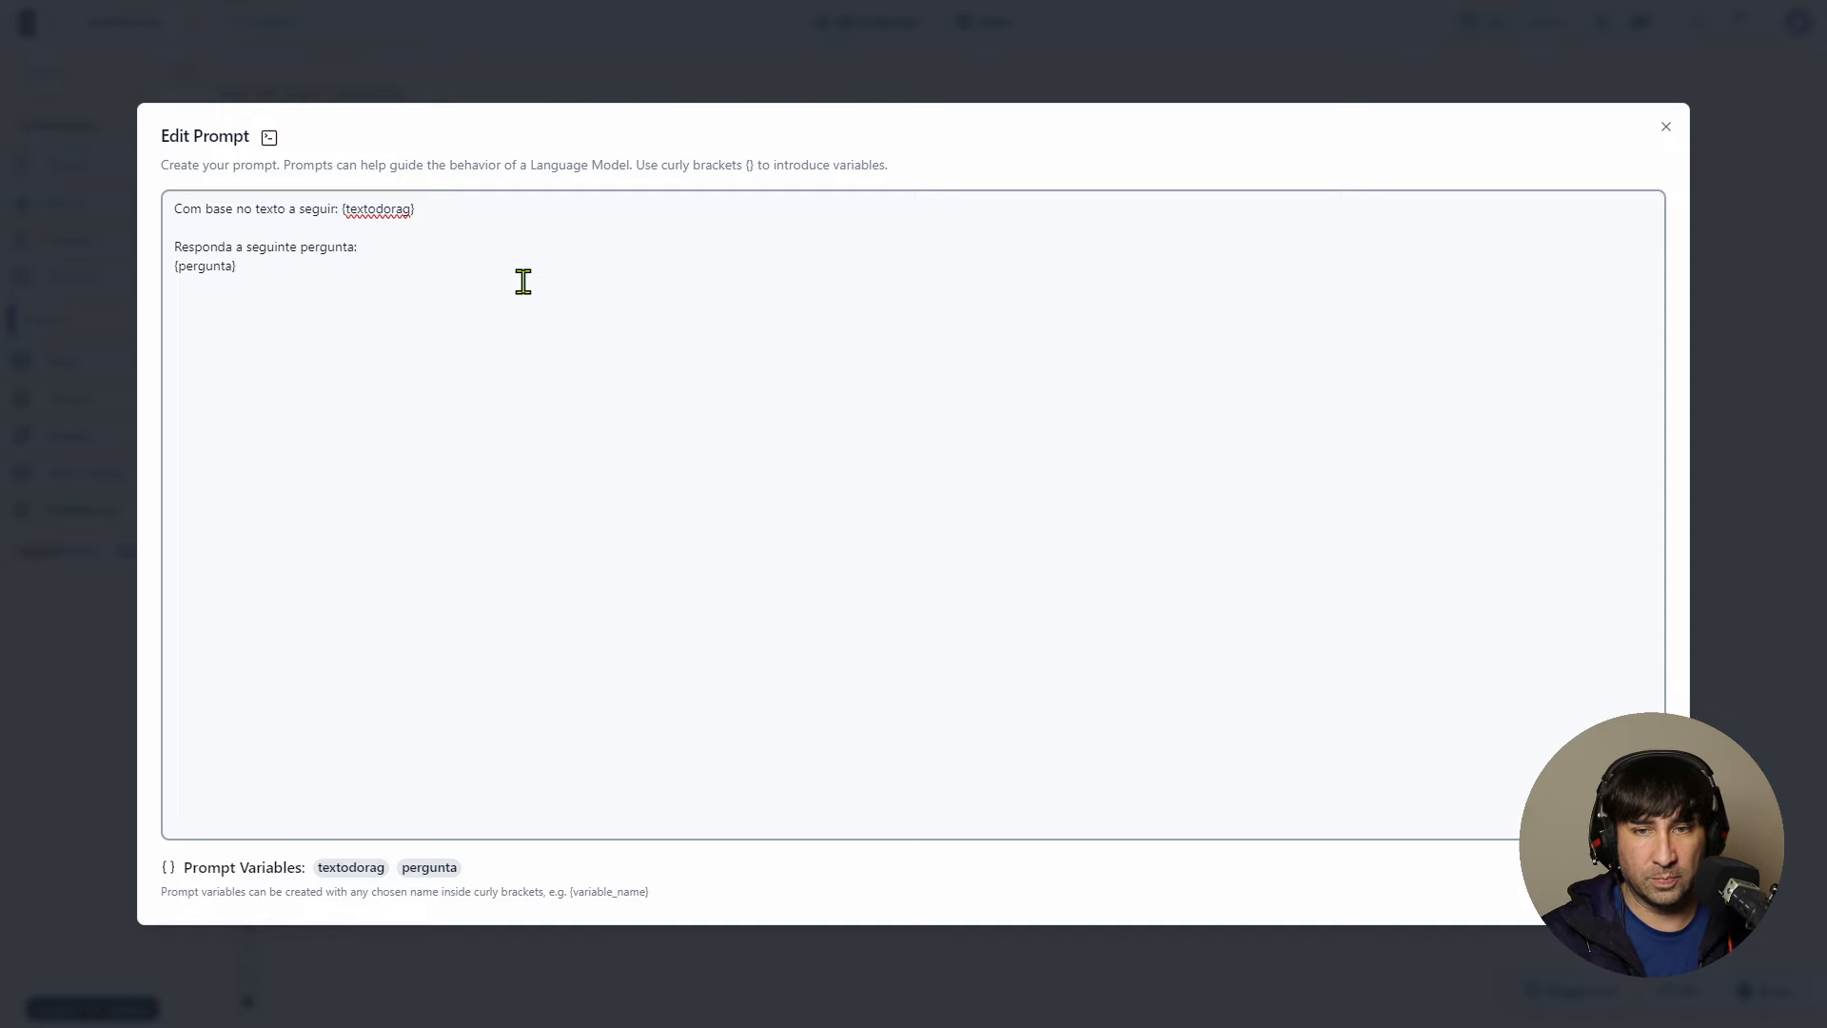
left_click(1610, 879)
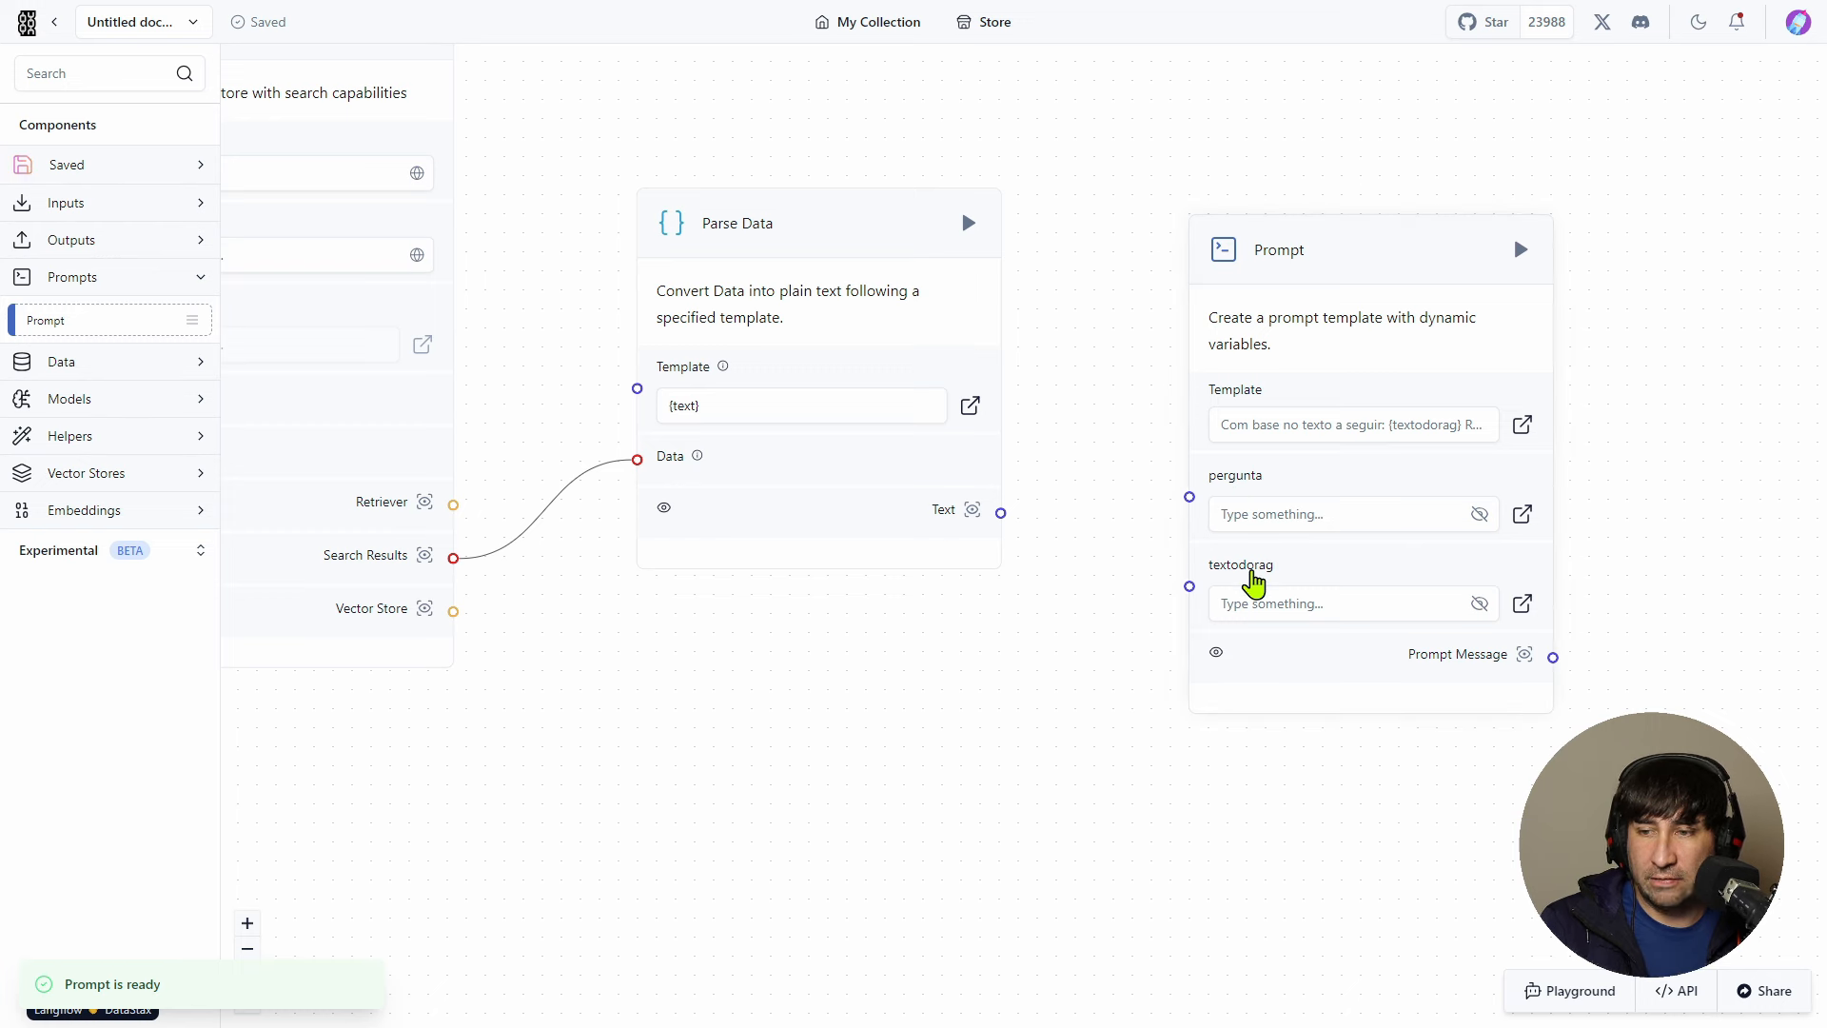
- Connect Parse Data's Text output to the Prompt's textodorag input and Chat Input's Message to its pergunta input
left_click_drag(1001, 513, 1189, 586)
scroll(848, 685, "down", 3)
left_click_drag(452, 572, 1324, 515)
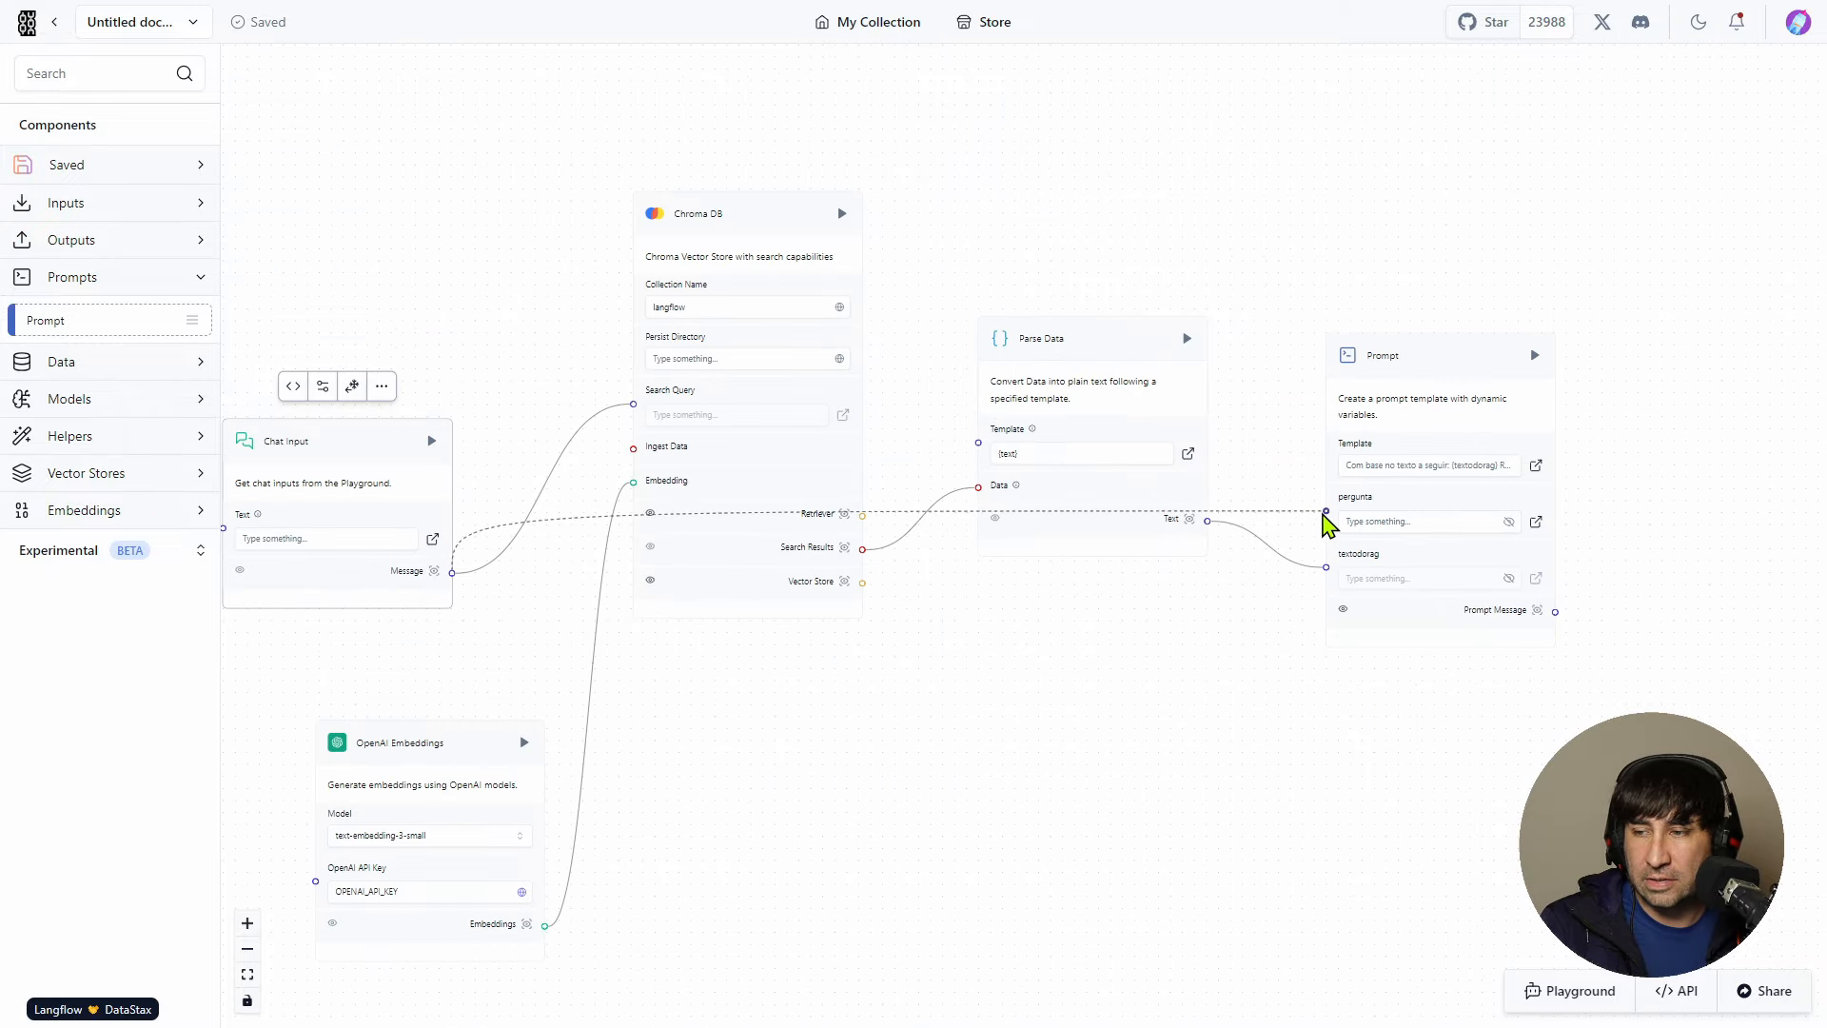
left_click_drag(1324, 514, 1324, 515)
- Add an OpenAI model fed by the Prompt Message and a Chat Output component connected to the model's Text output
left_click_drag(1429, 687, 573, 645)
left_click(88, 277)
left_click(88, 352)
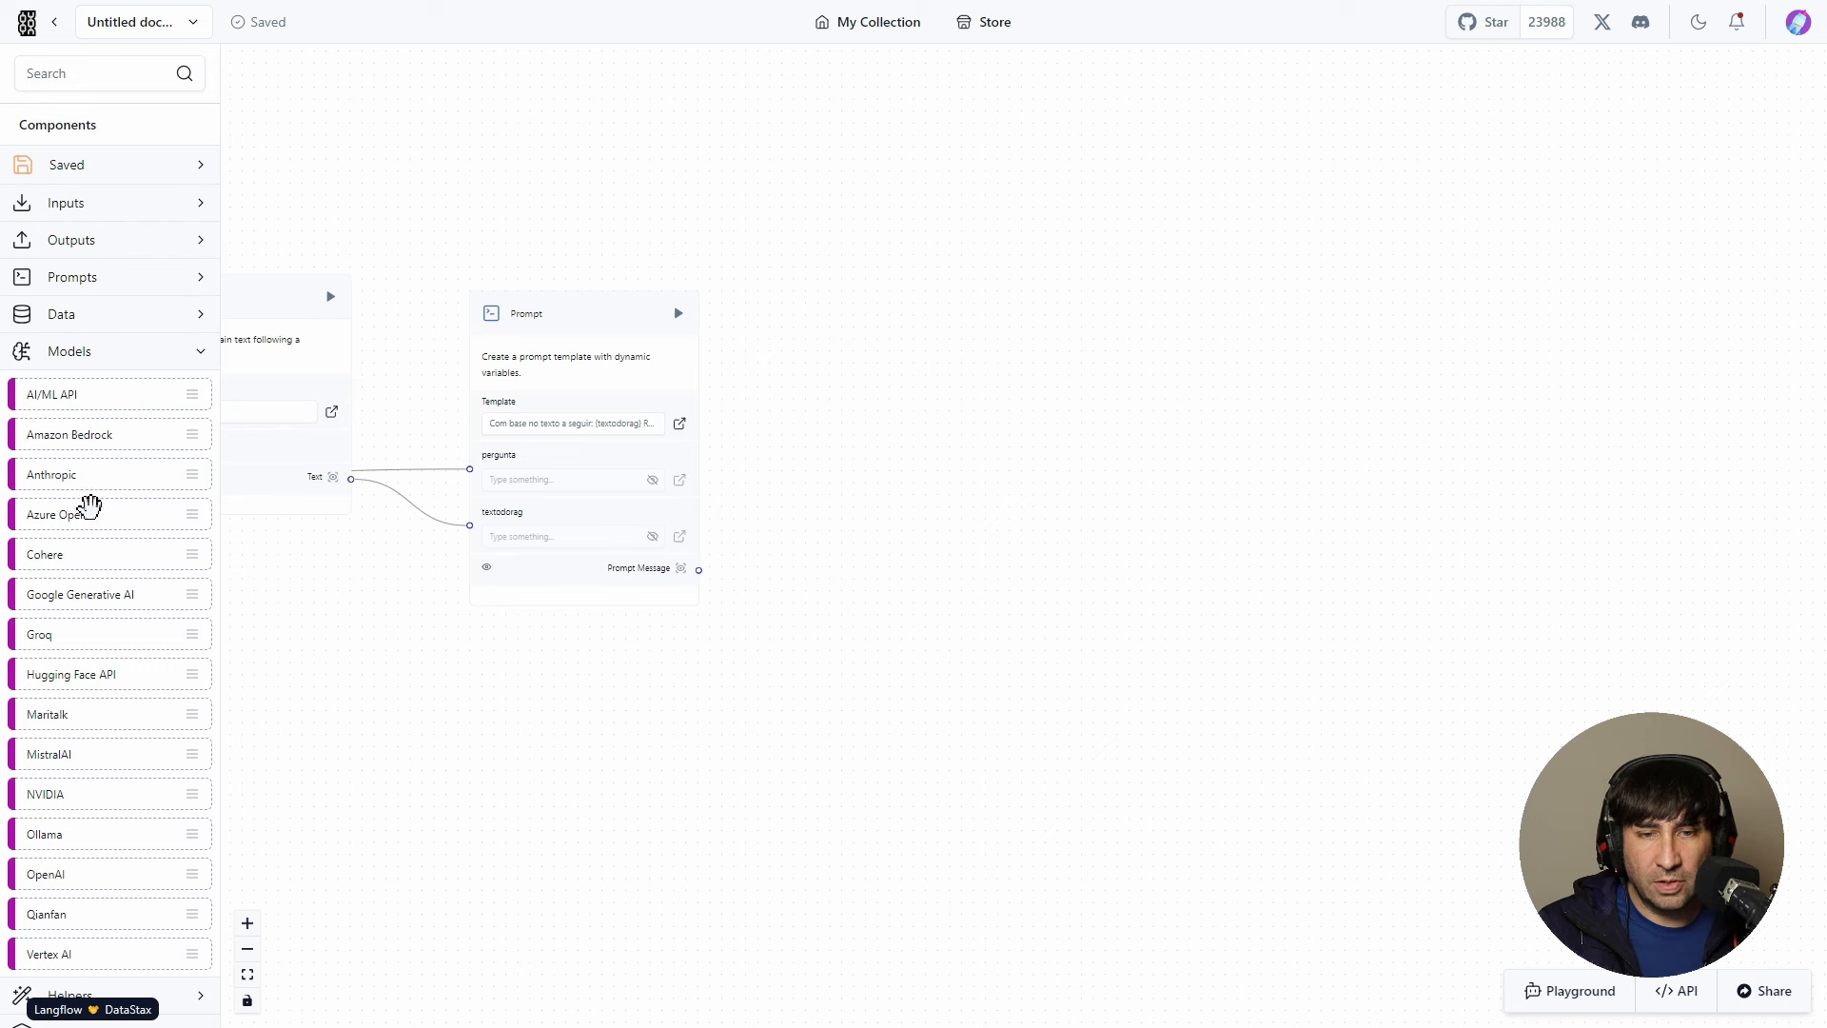
left_click_drag(92, 873, 857, 307)
left_click_drag(701, 570, 799, 395)
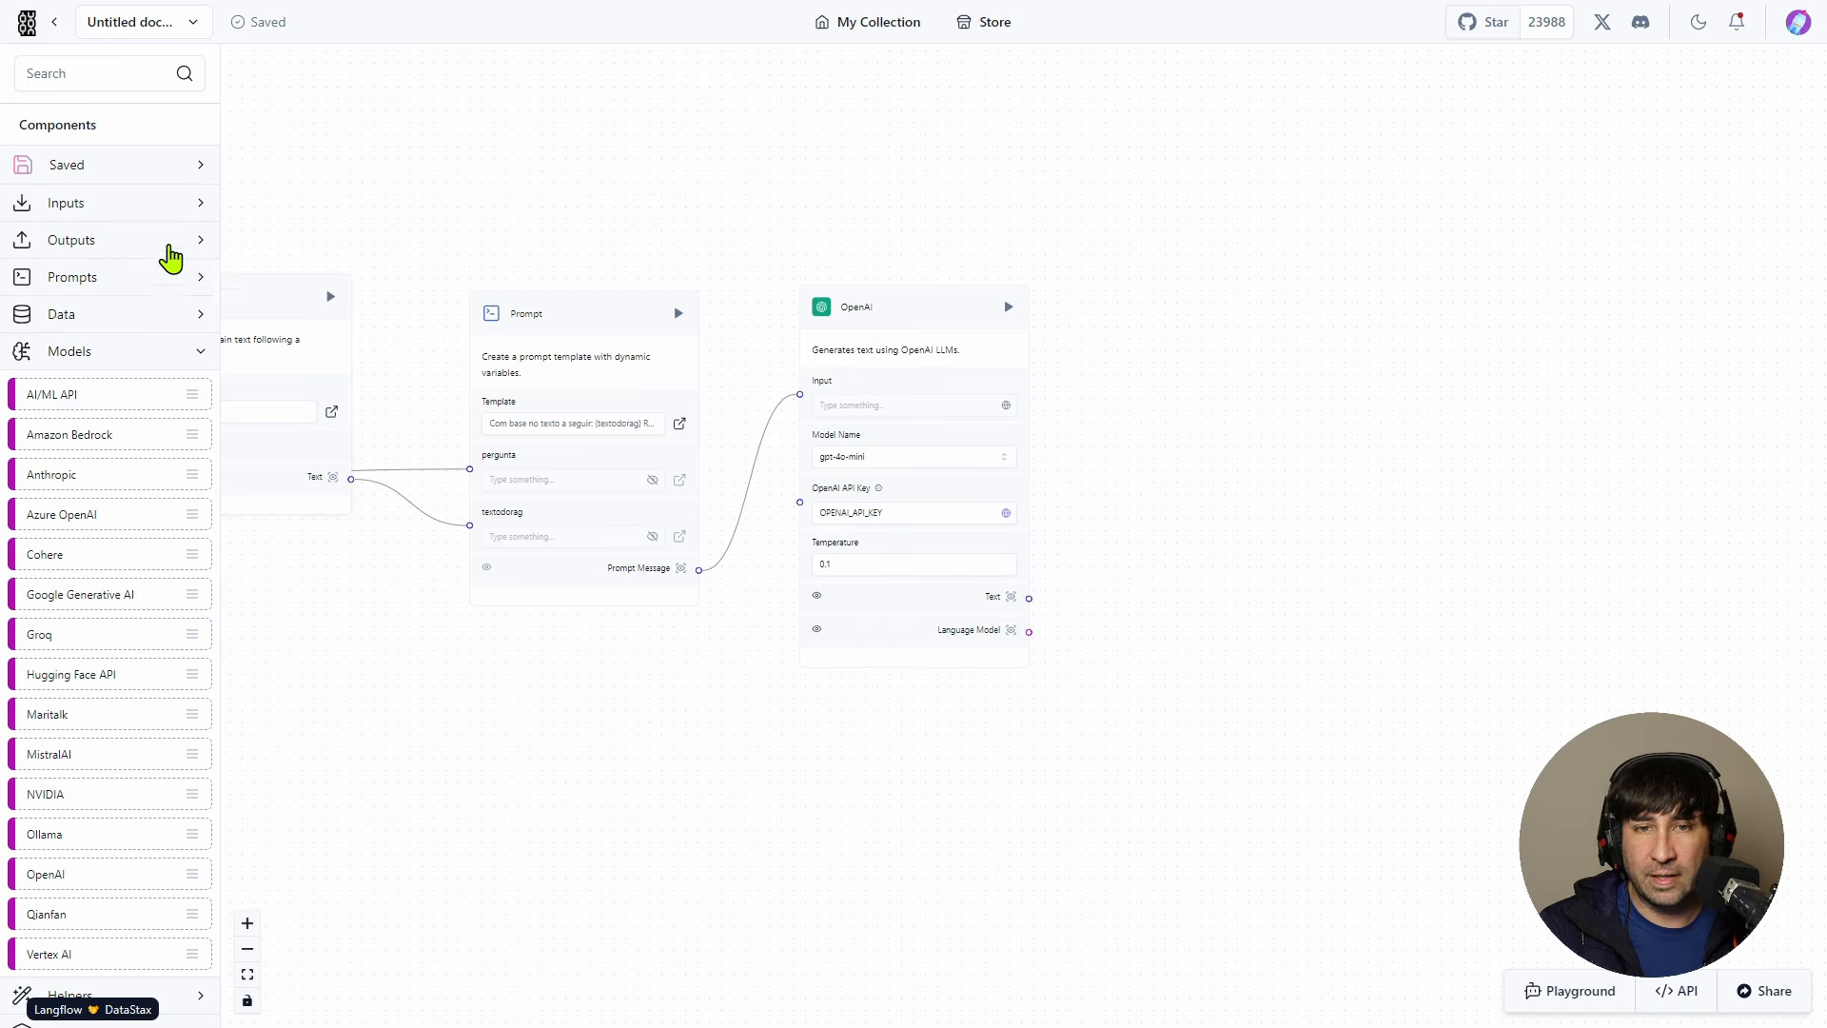
left_click(114, 239)
left_click_drag(77, 282, 1166, 563)
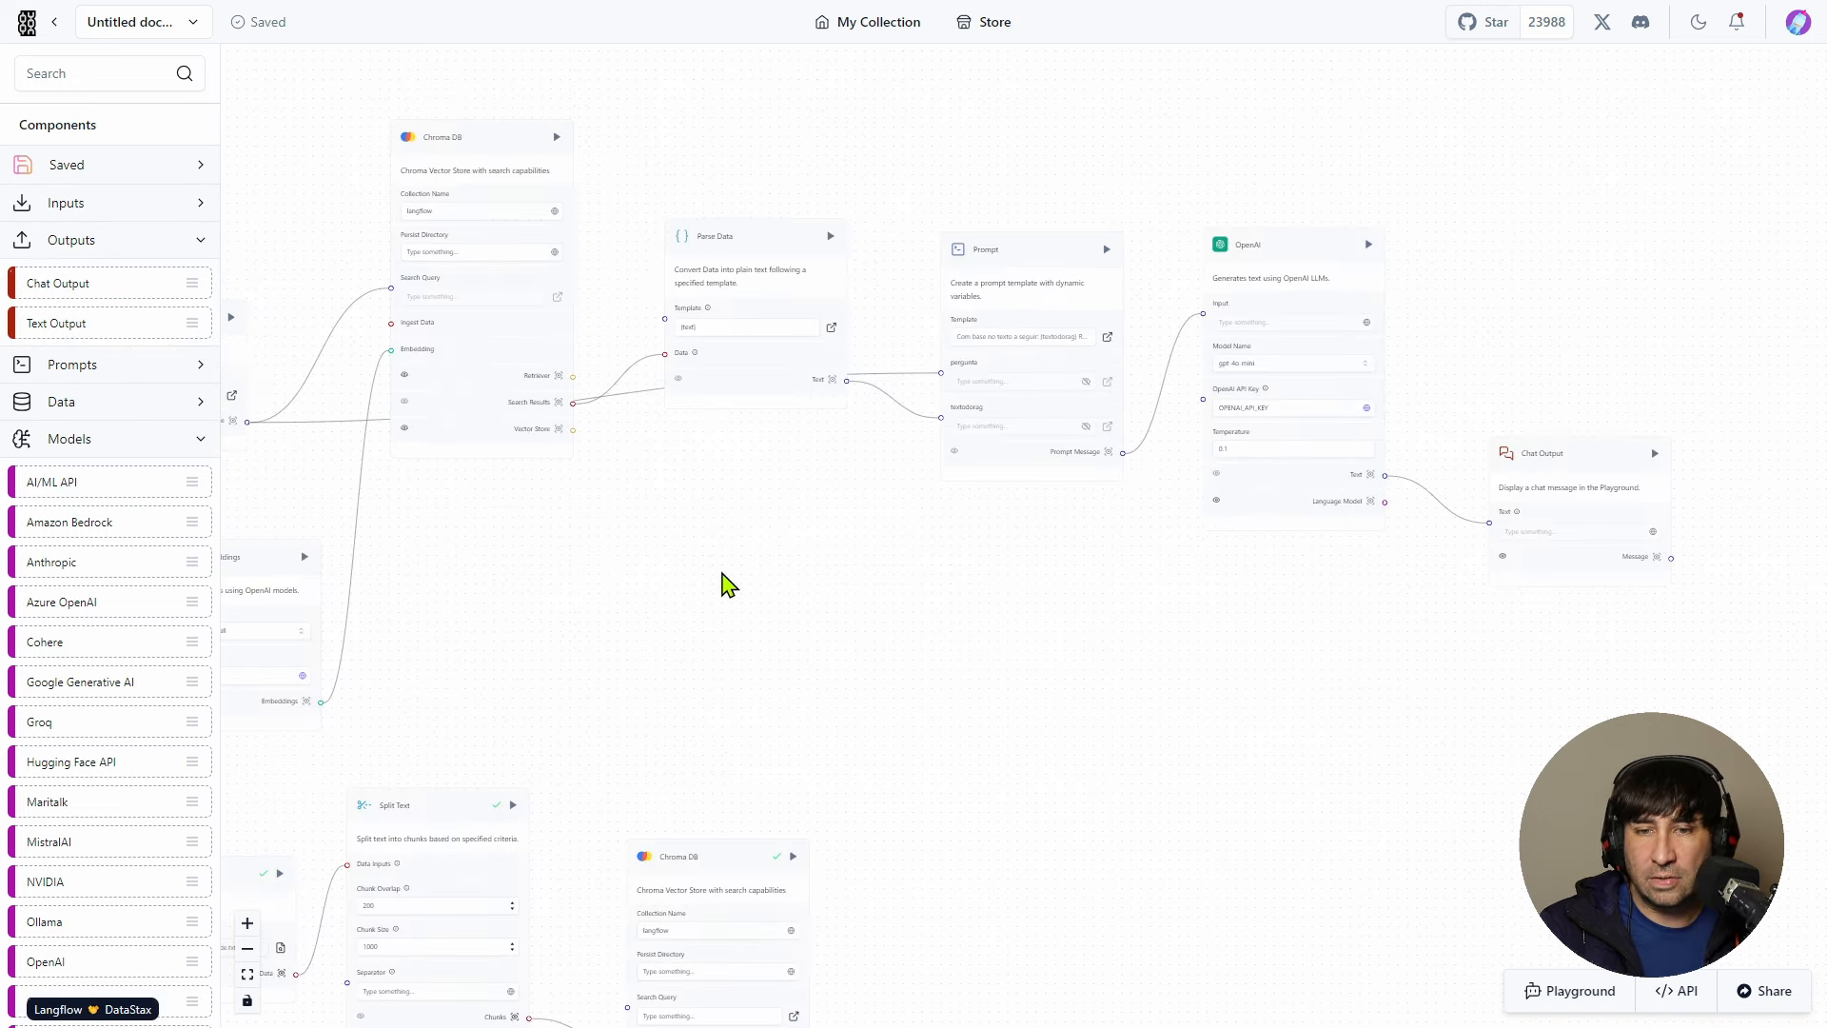
- Open the Playground and send the question "Quais os tamanhos dos modelos Llama?"
left_click(1569, 990)
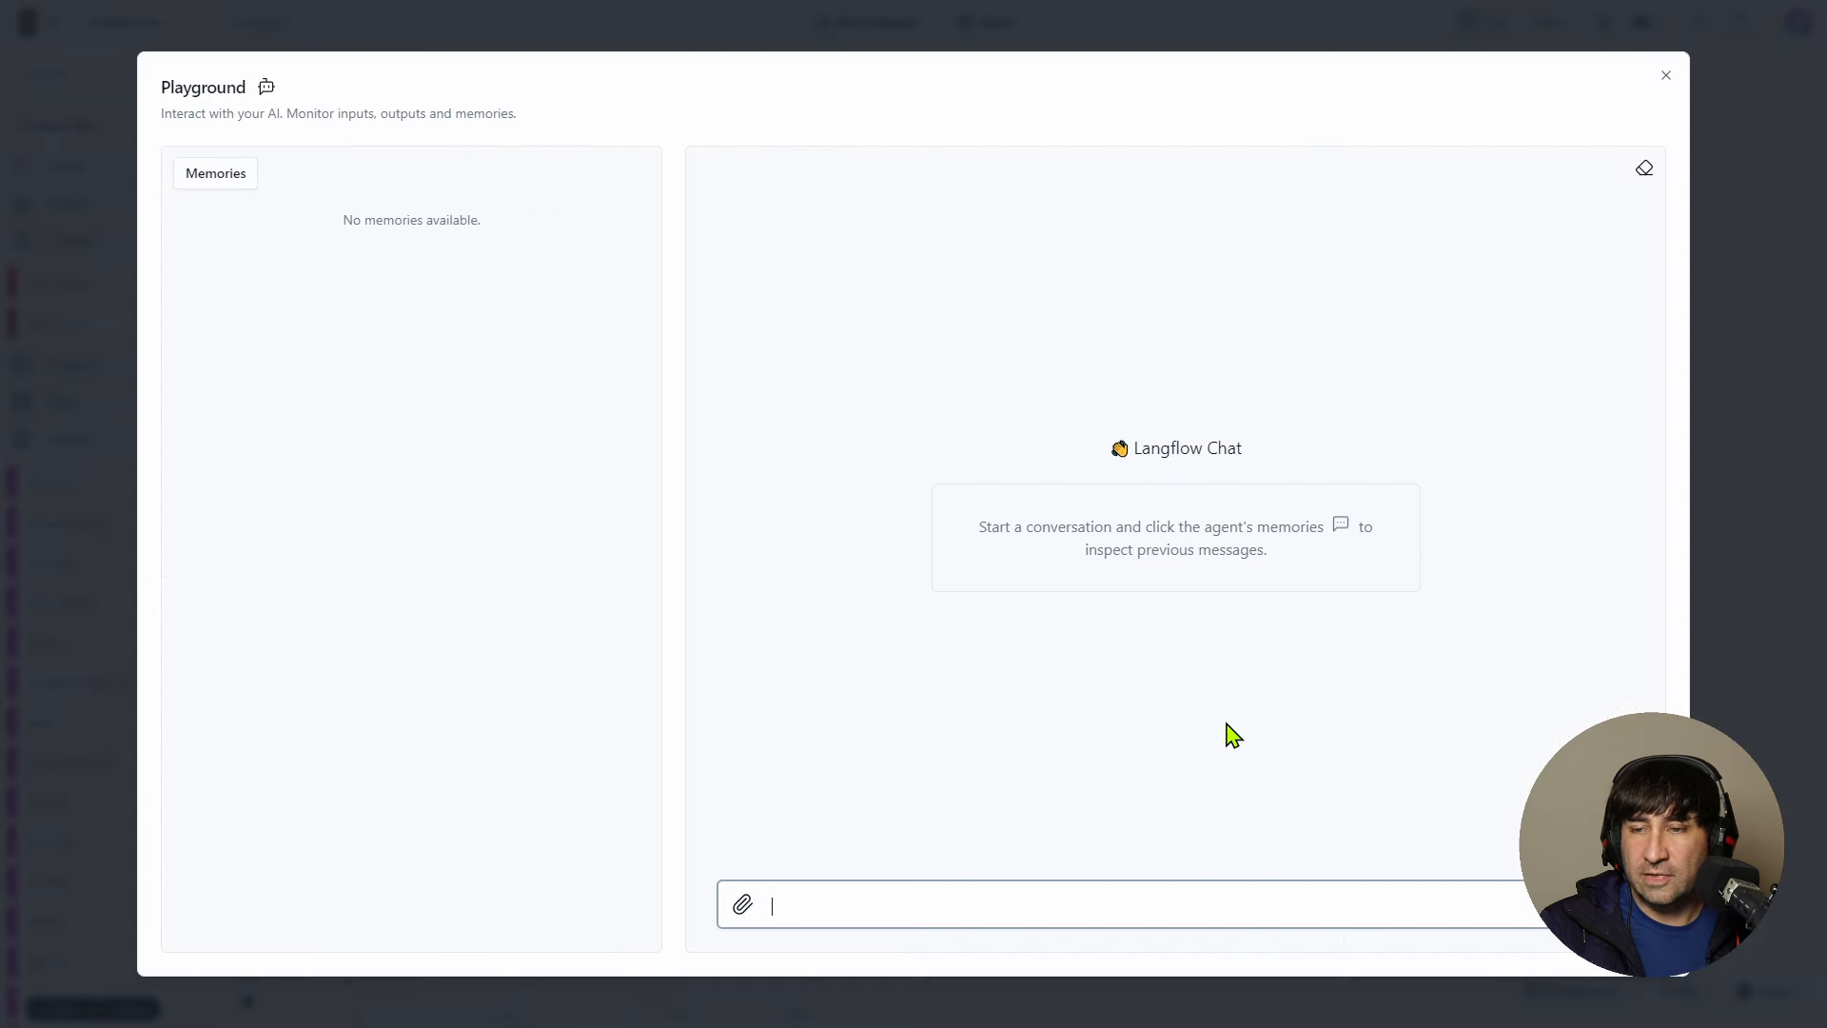
type("Quais os")
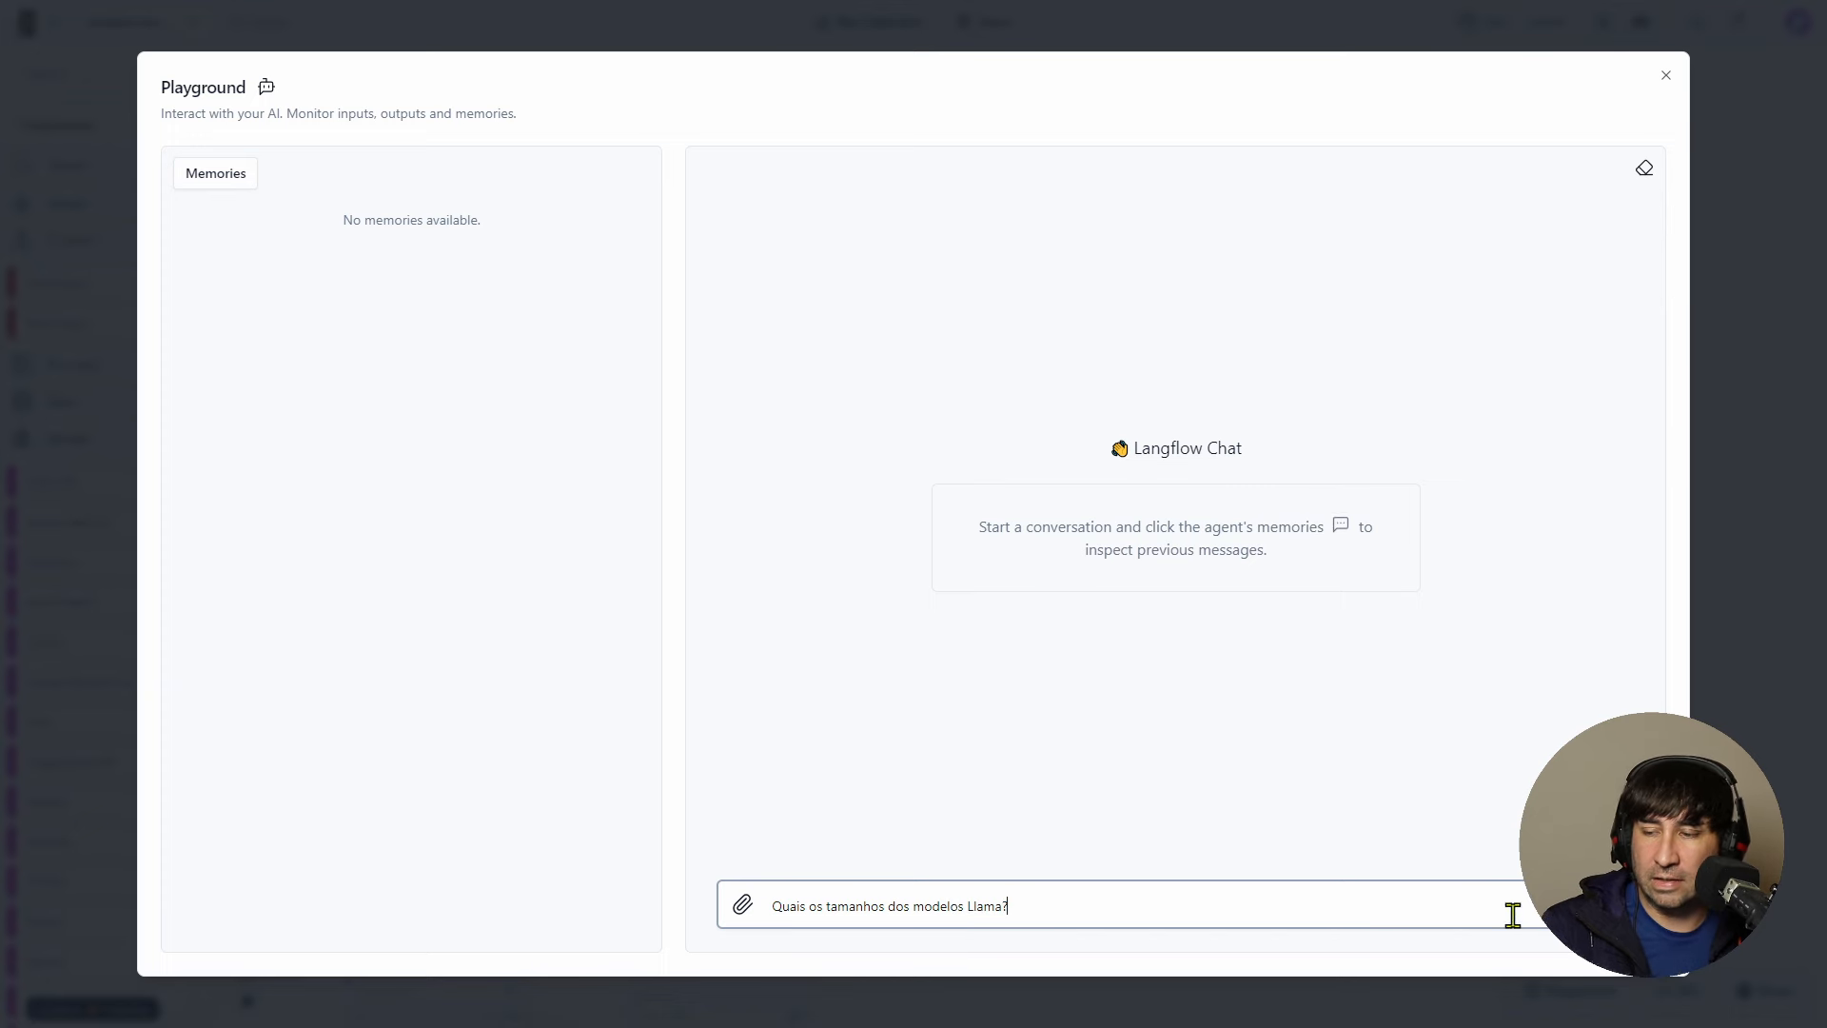
type("tamanhos dos modelos Llama?")
key("Return")
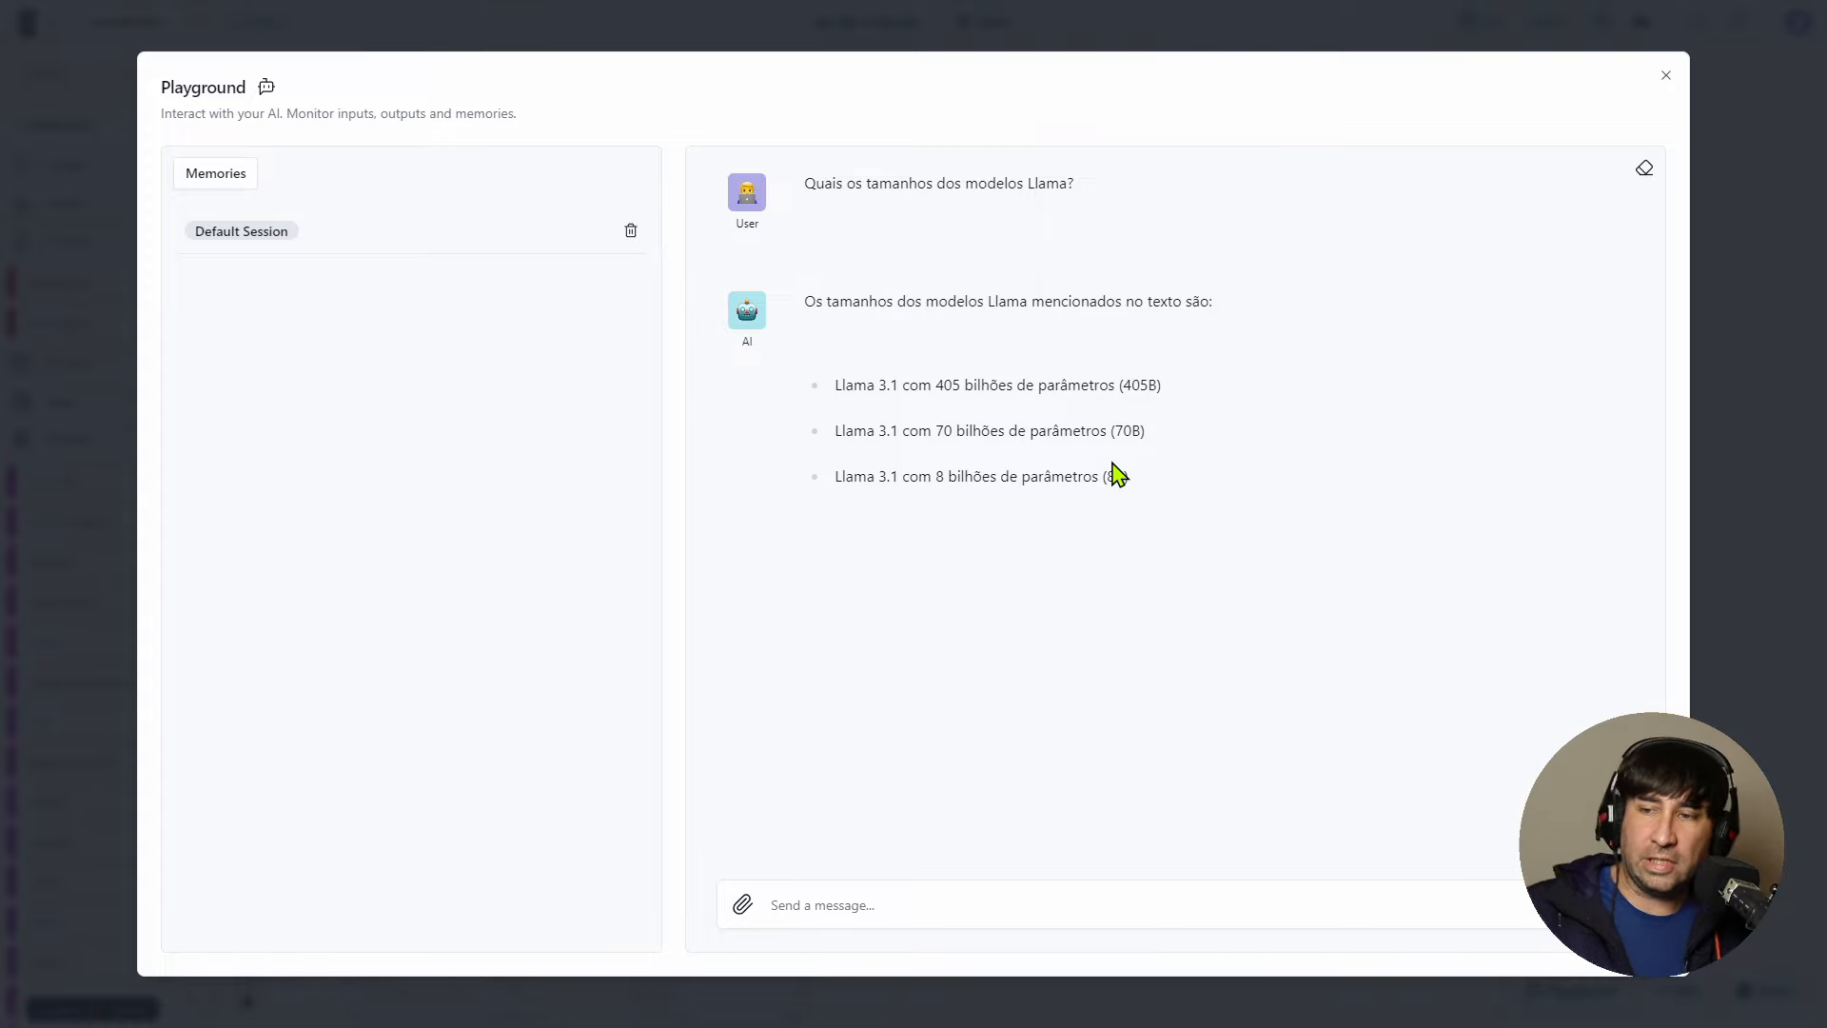
- Look through the source file Novo LLama 31 Corrigido Claude.txt in Notepad, maximized, down to the passage about RAG
left_click_drag(0, 264, 840, 188)
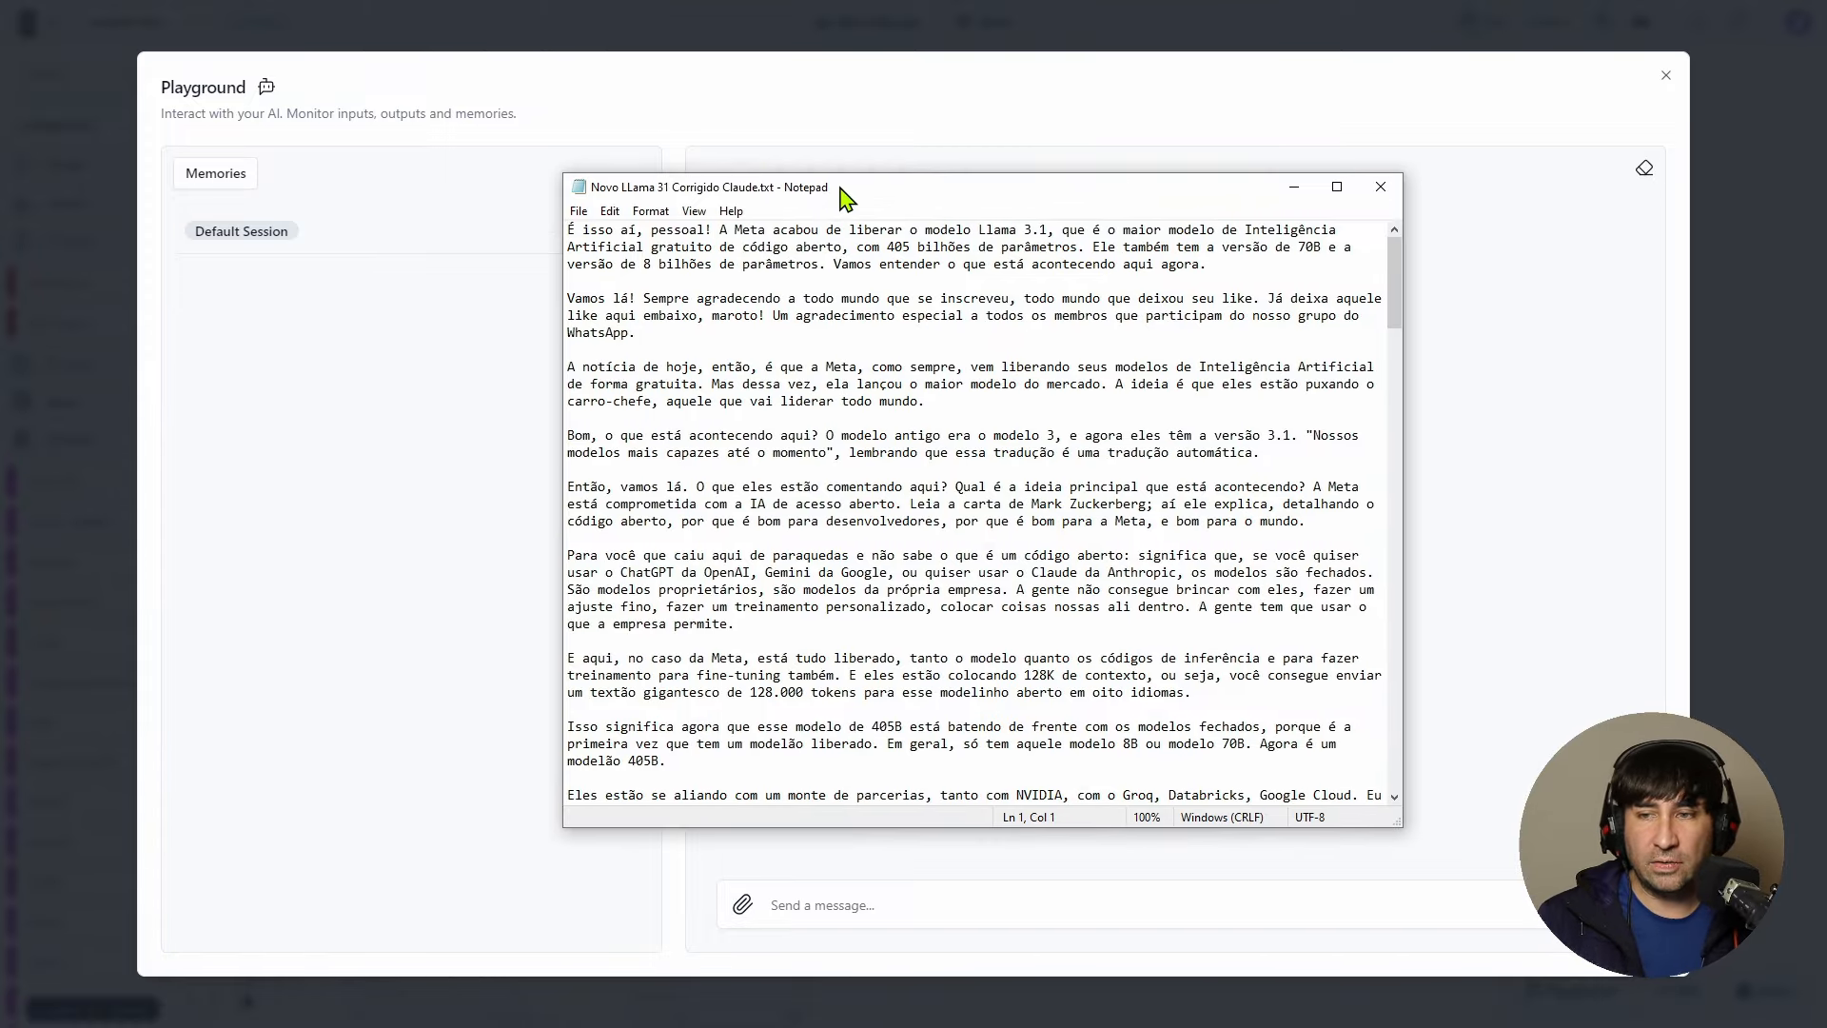
double_click(844, 195)
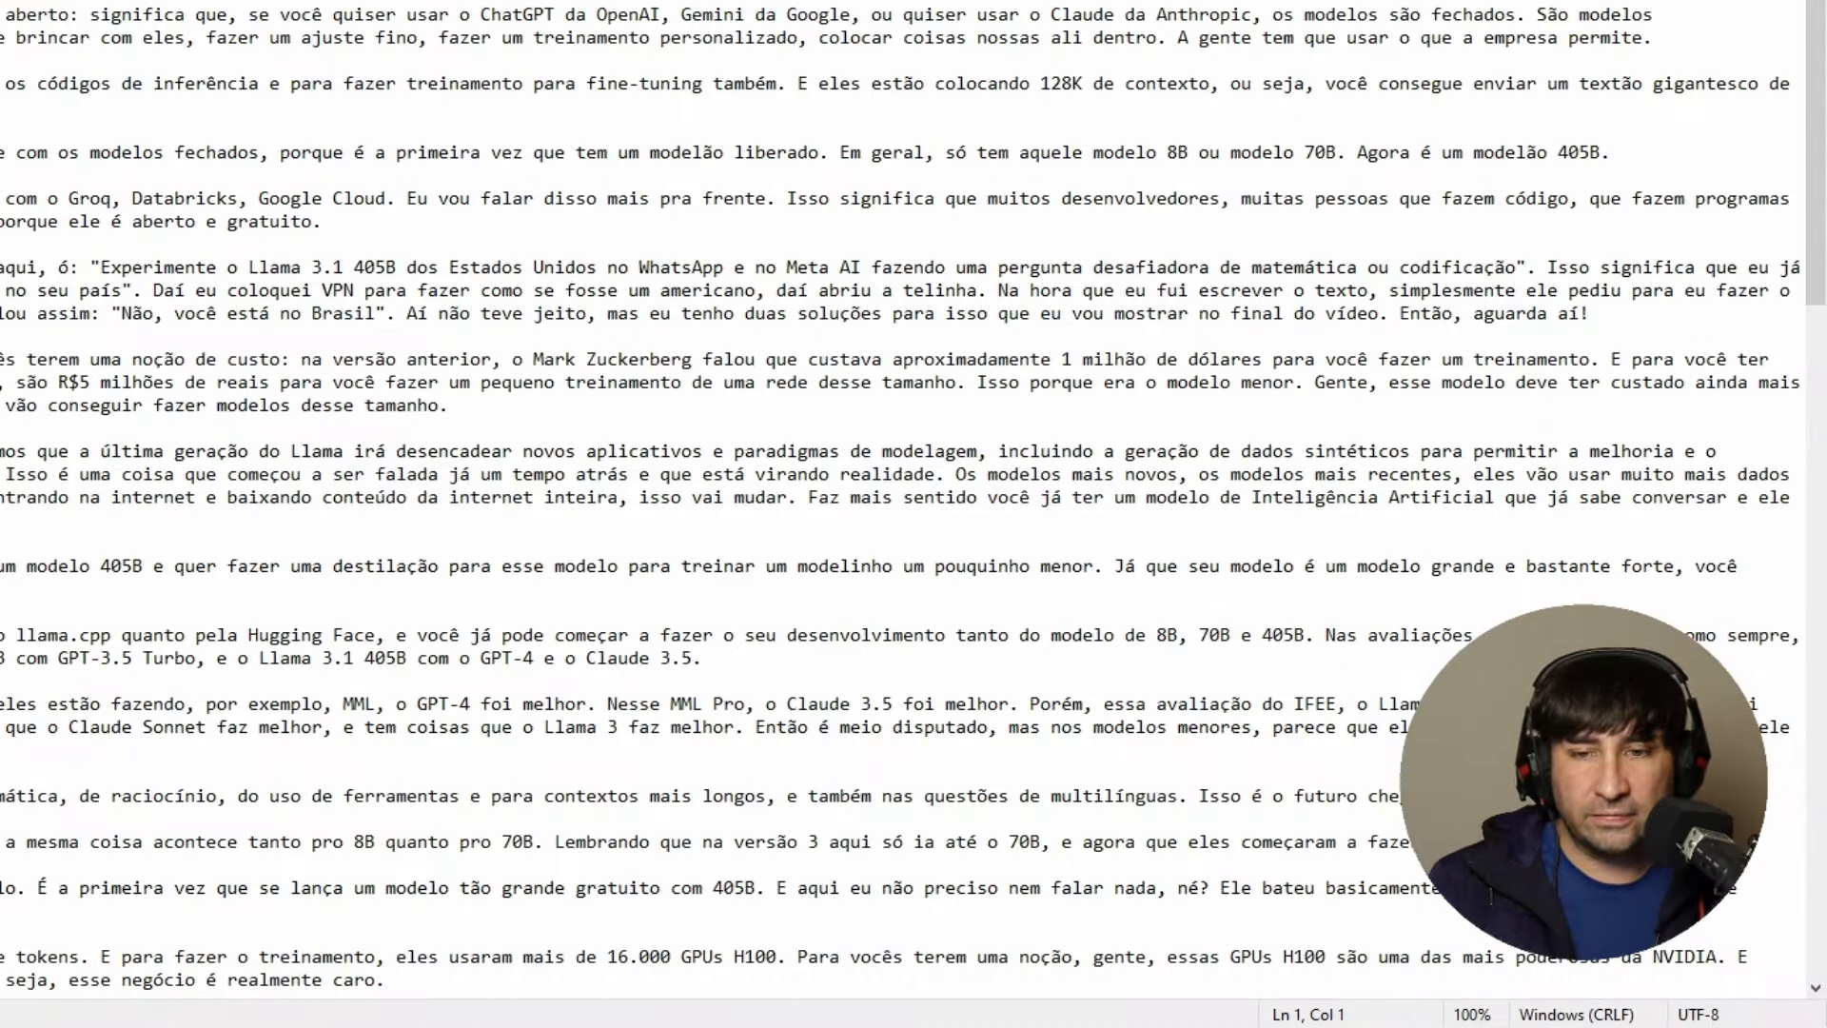
scroll(63, 542, "down", 13)
scroll(63, 542, "down", 5)
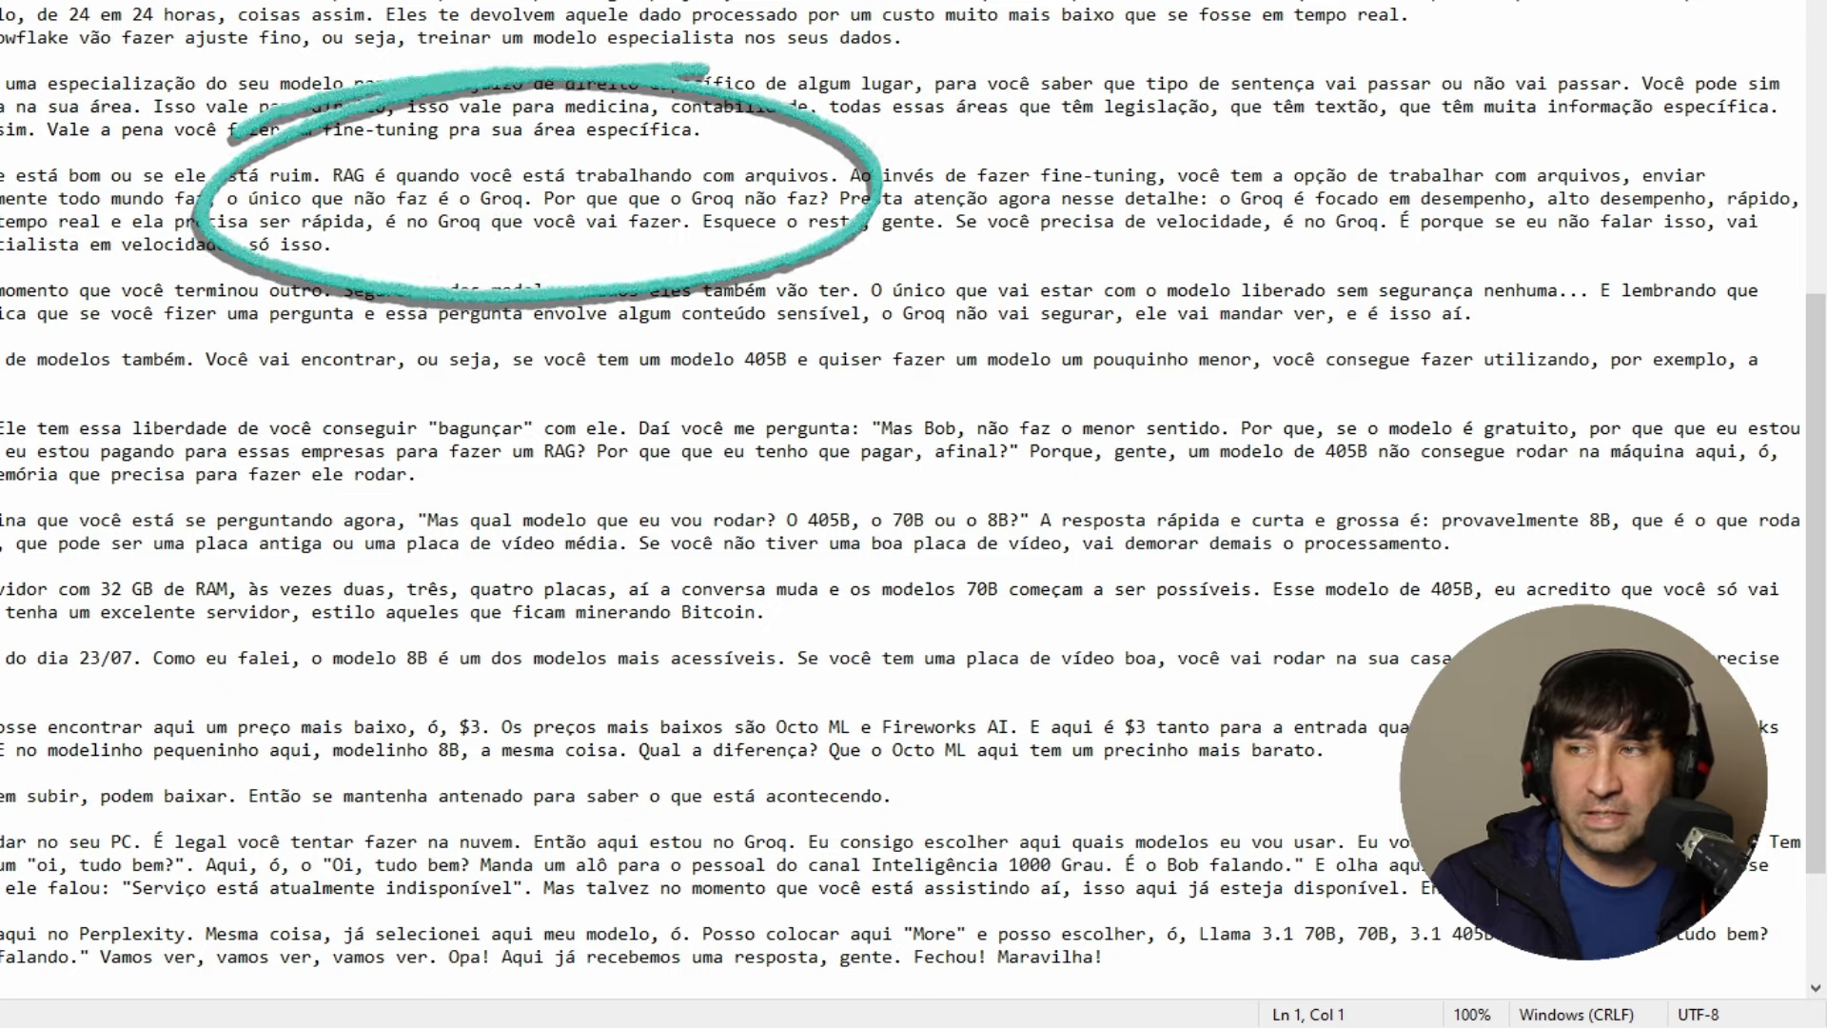
- Send the question "Qual é o único modelo que não faz RAG?" in the Langflow Playground
left_click(1000, 902)
type("Qual é o único modelo que não faz")
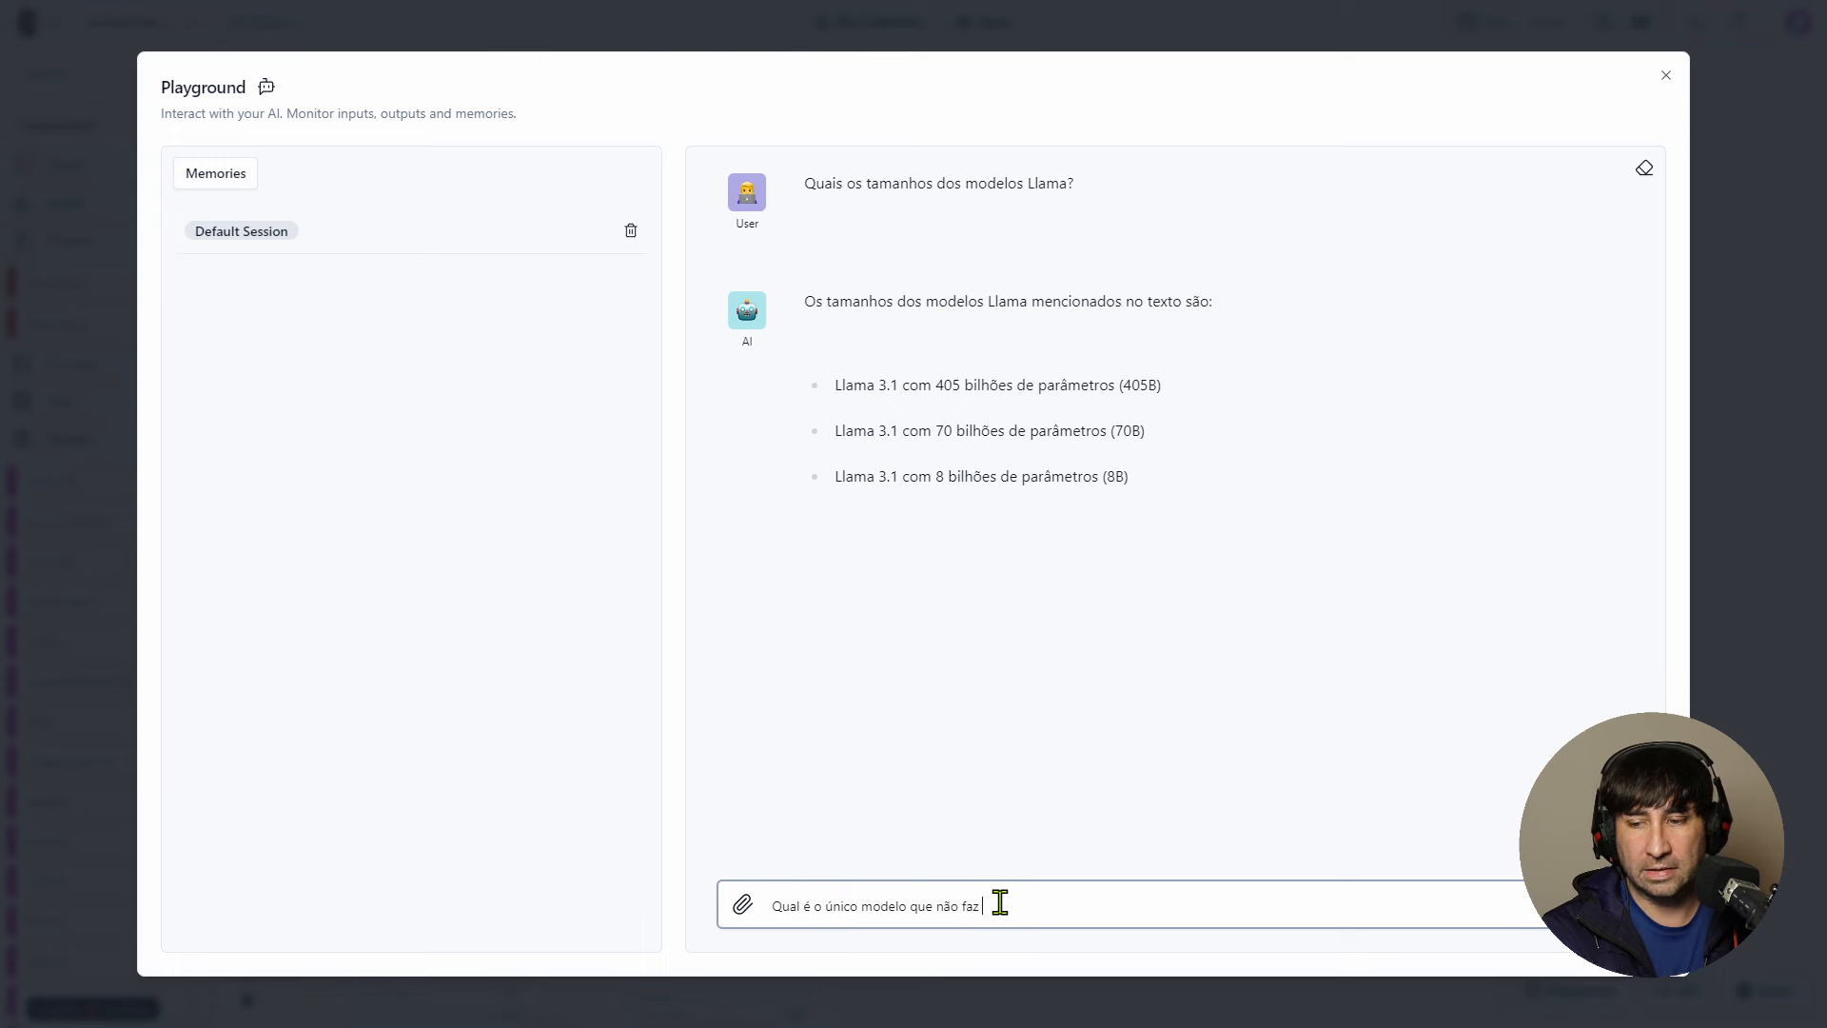
type("A")
key("Return")
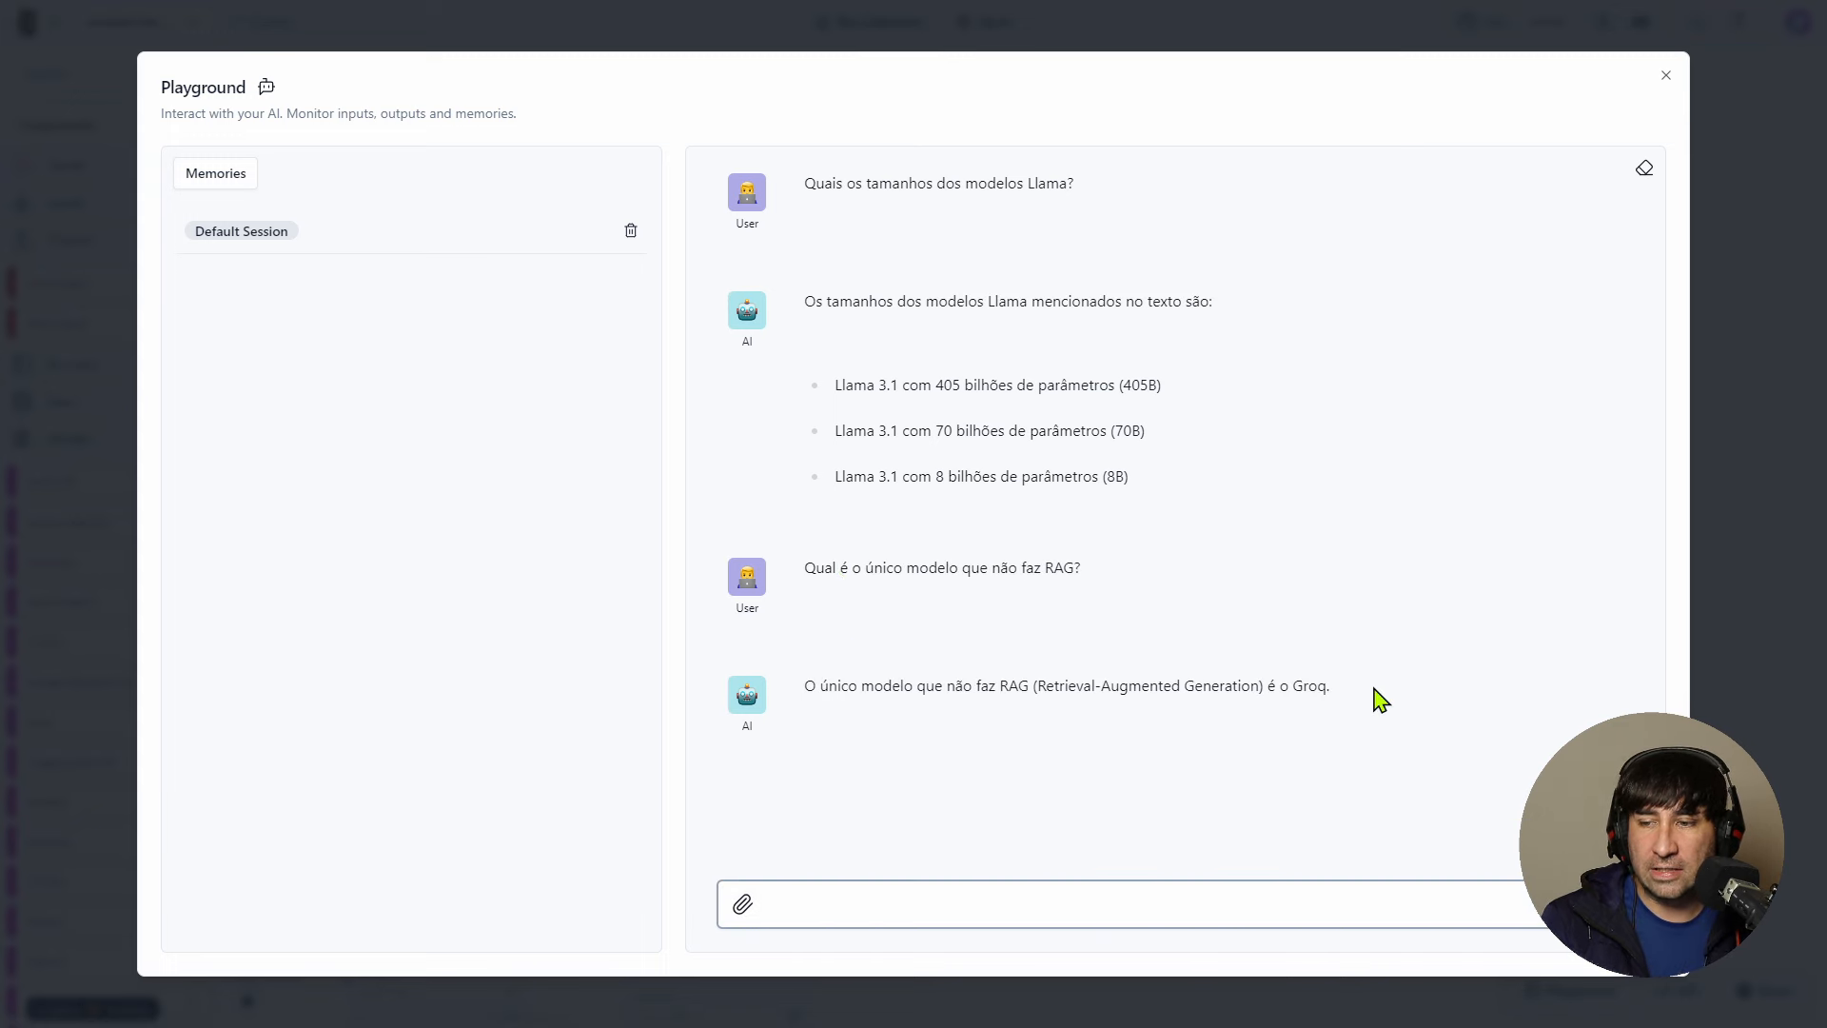
- Switch back to the source text in Notepad and highlight successive overlapping passages of its opening paragraphs
key("alt+Tab")
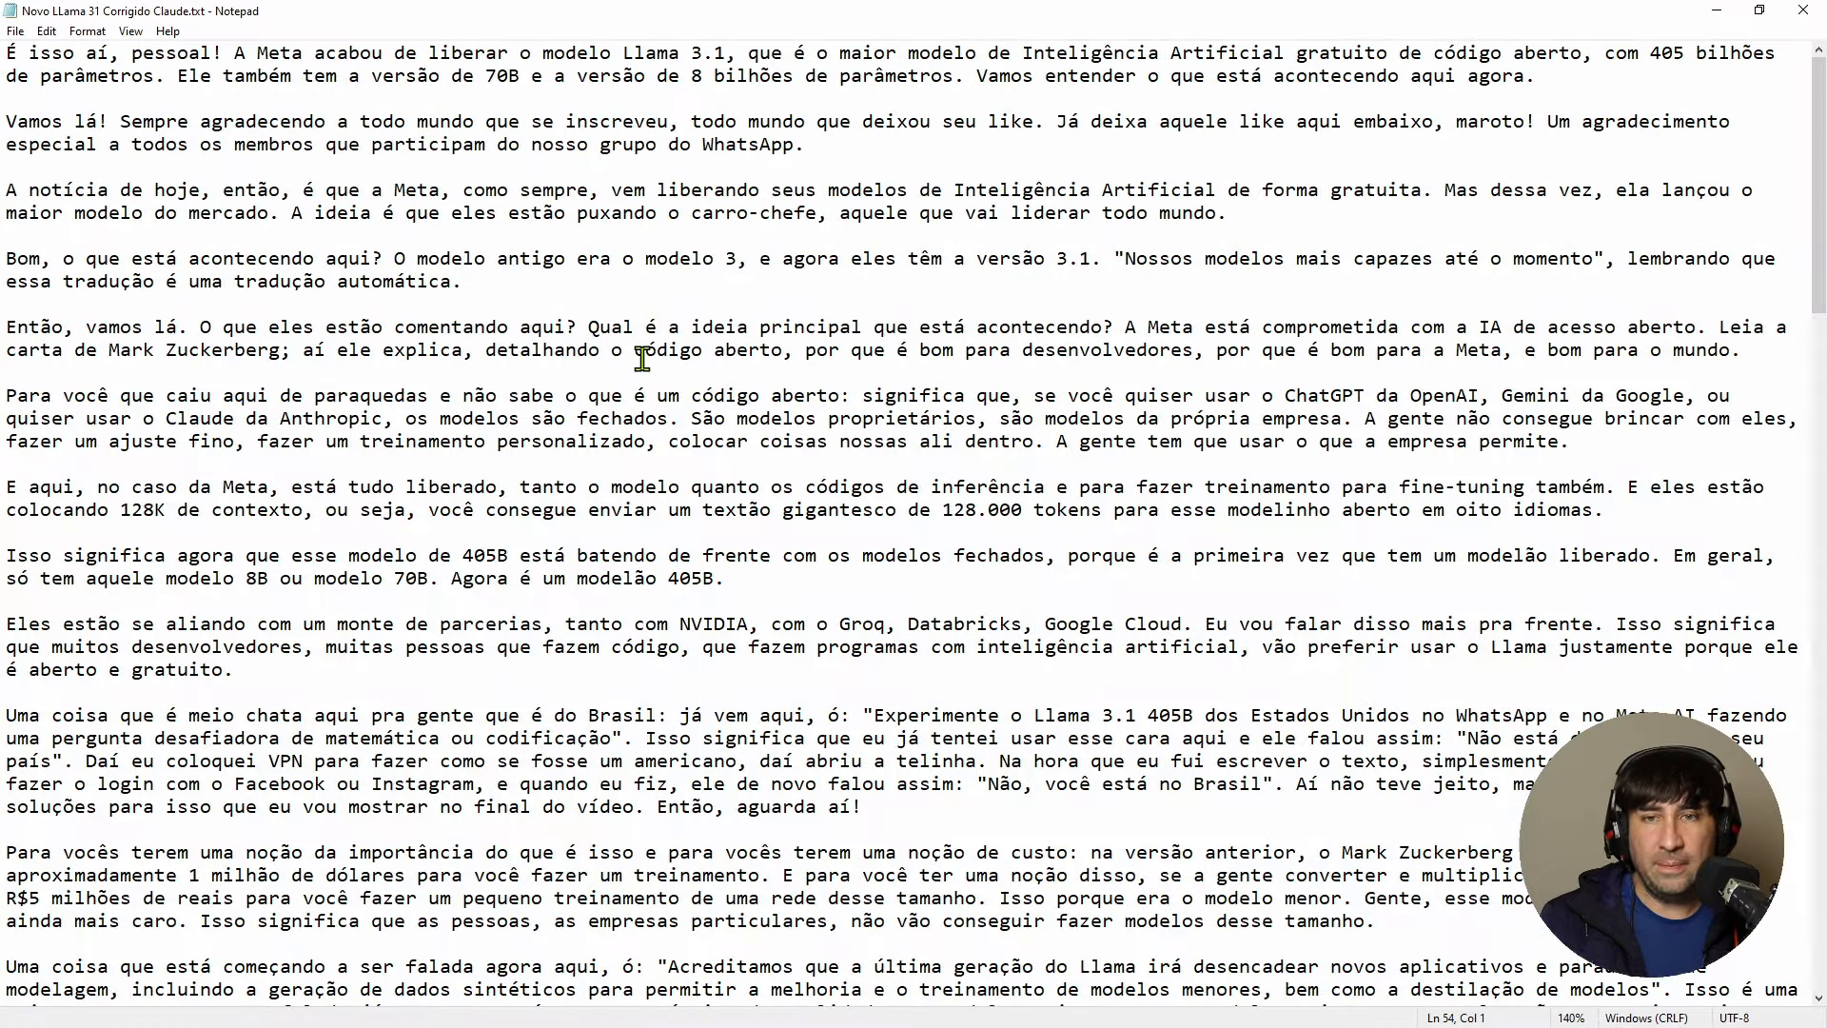
left_click_drag(131, 52, 339, 376)
left_click(339, 375)
left_click_drag(294, 238, 526, 646)
left_click(510, 563)
left_click_drag(441, 489, 600, 850)
scroll(600, 830, "down", 4)
scroll(578, 717, "down", 3)
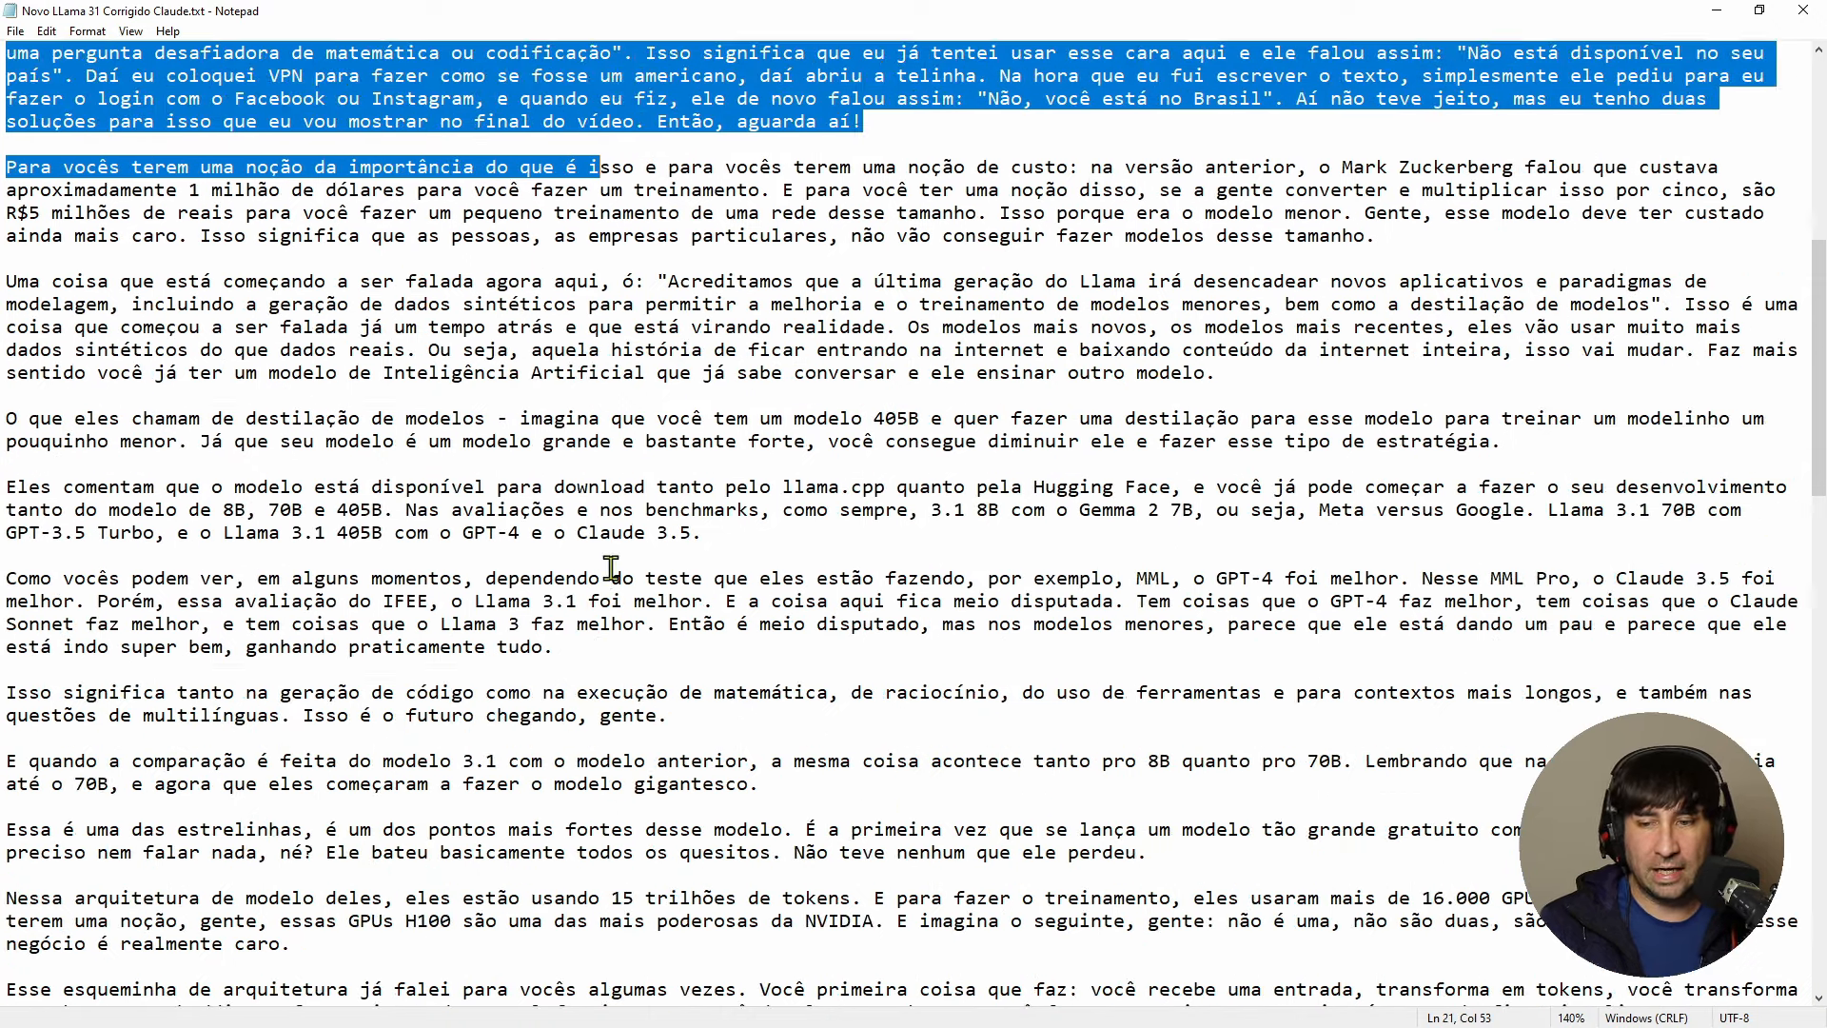
- Find "o único" in the source text, highlight the phrase "o único que não faz é o Groq", and minimize Notepad
left_click(611, 571)
key("ctrl+f")
left_click(349, 211)
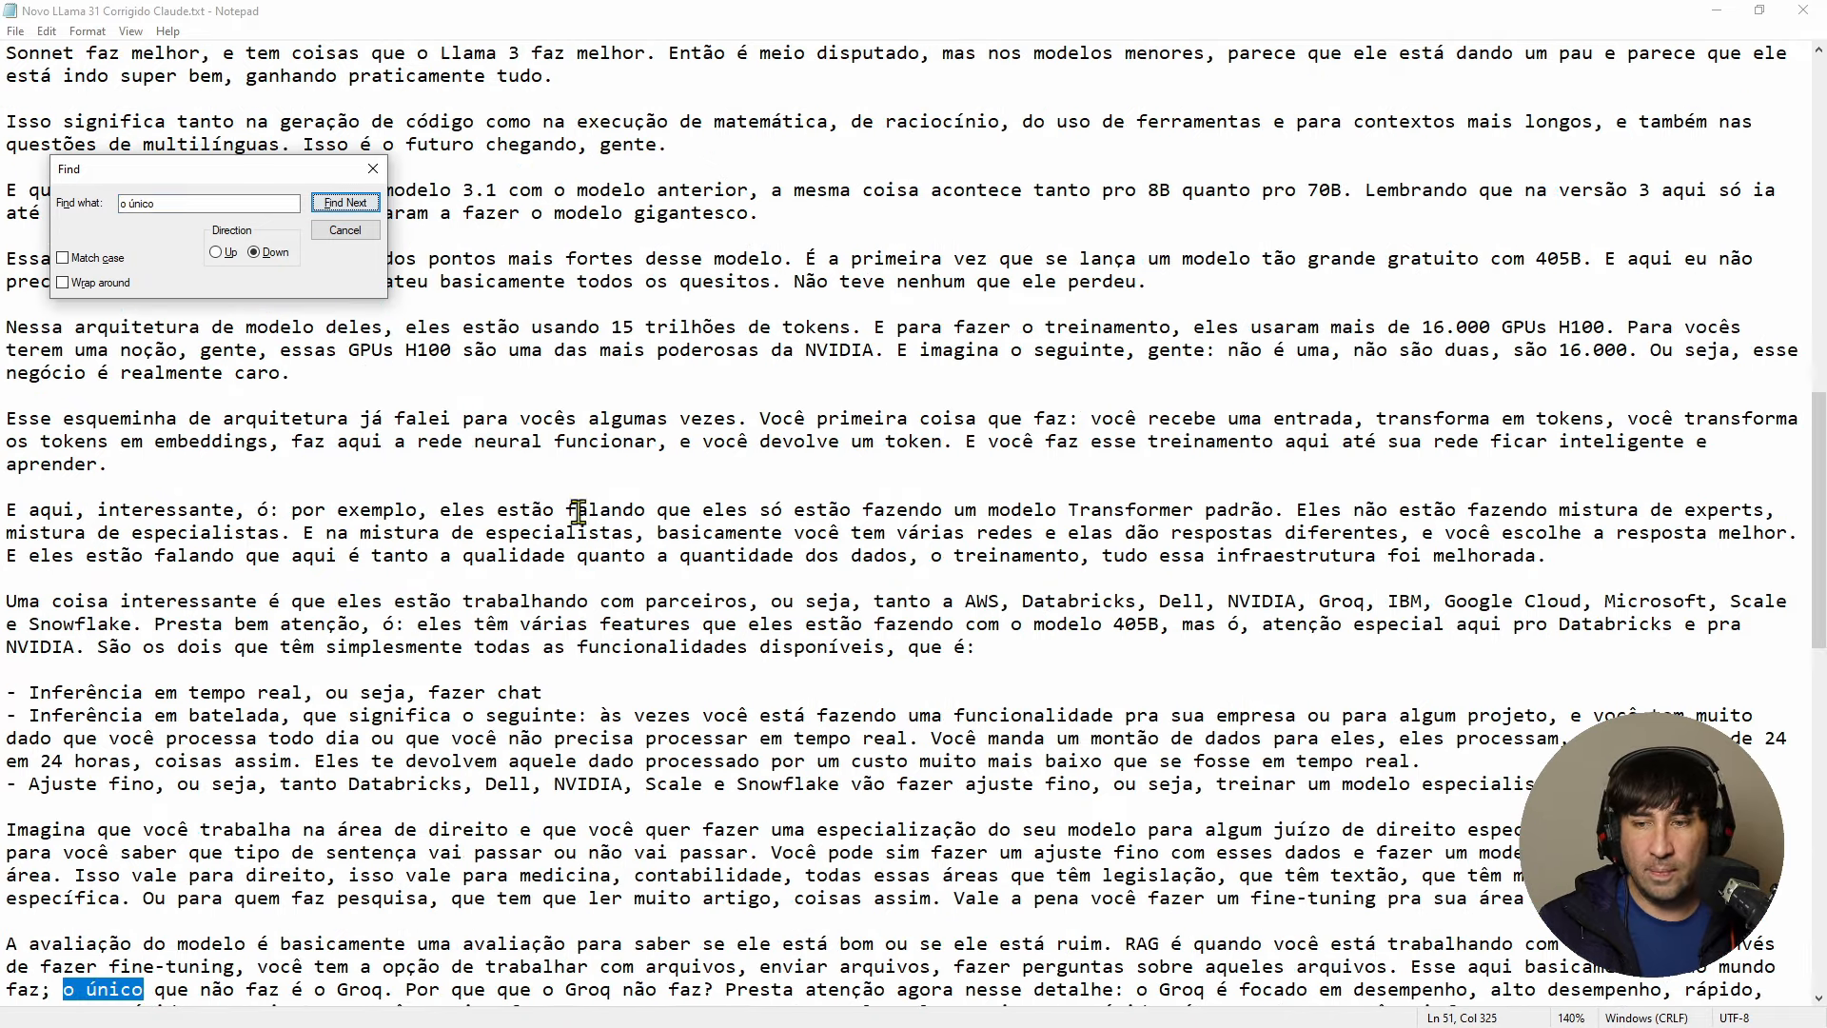
scroll(571, 557, "down", 5)
left_click_drag(257, 486, 457, 830)
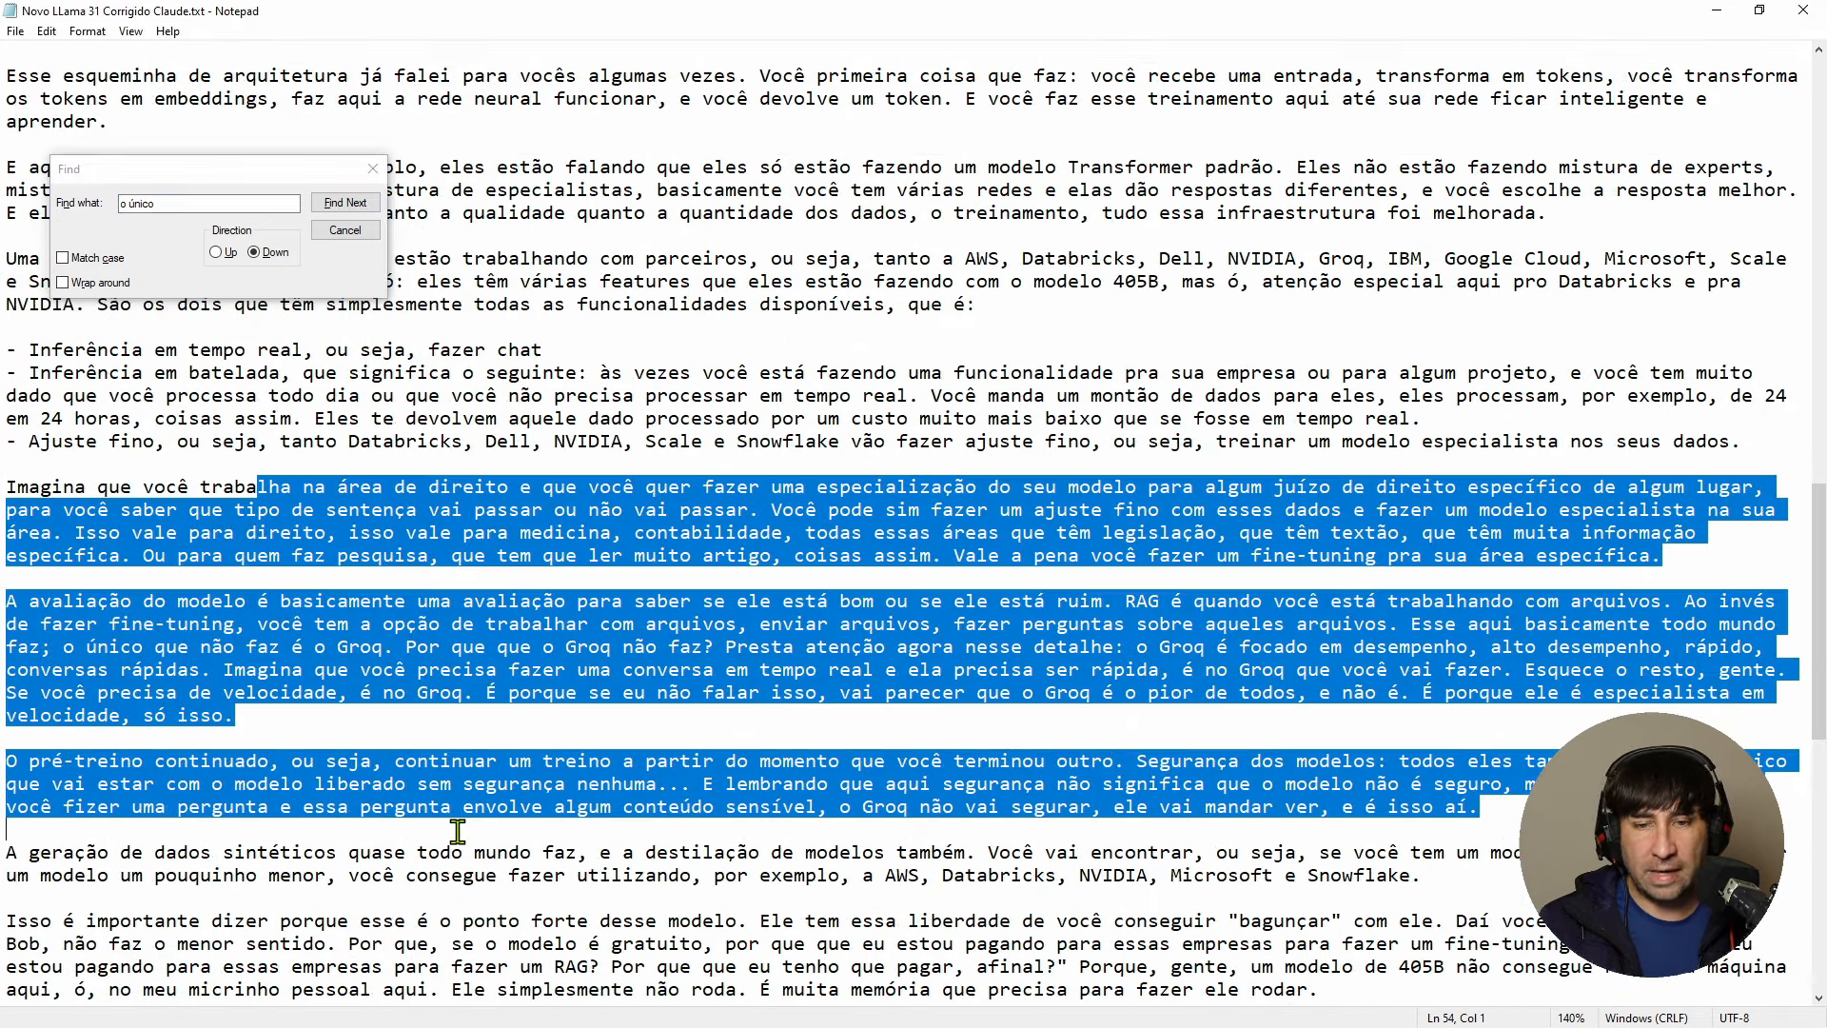
left_click(361, 647)
left_click_drag(66, 647, 364, 650)
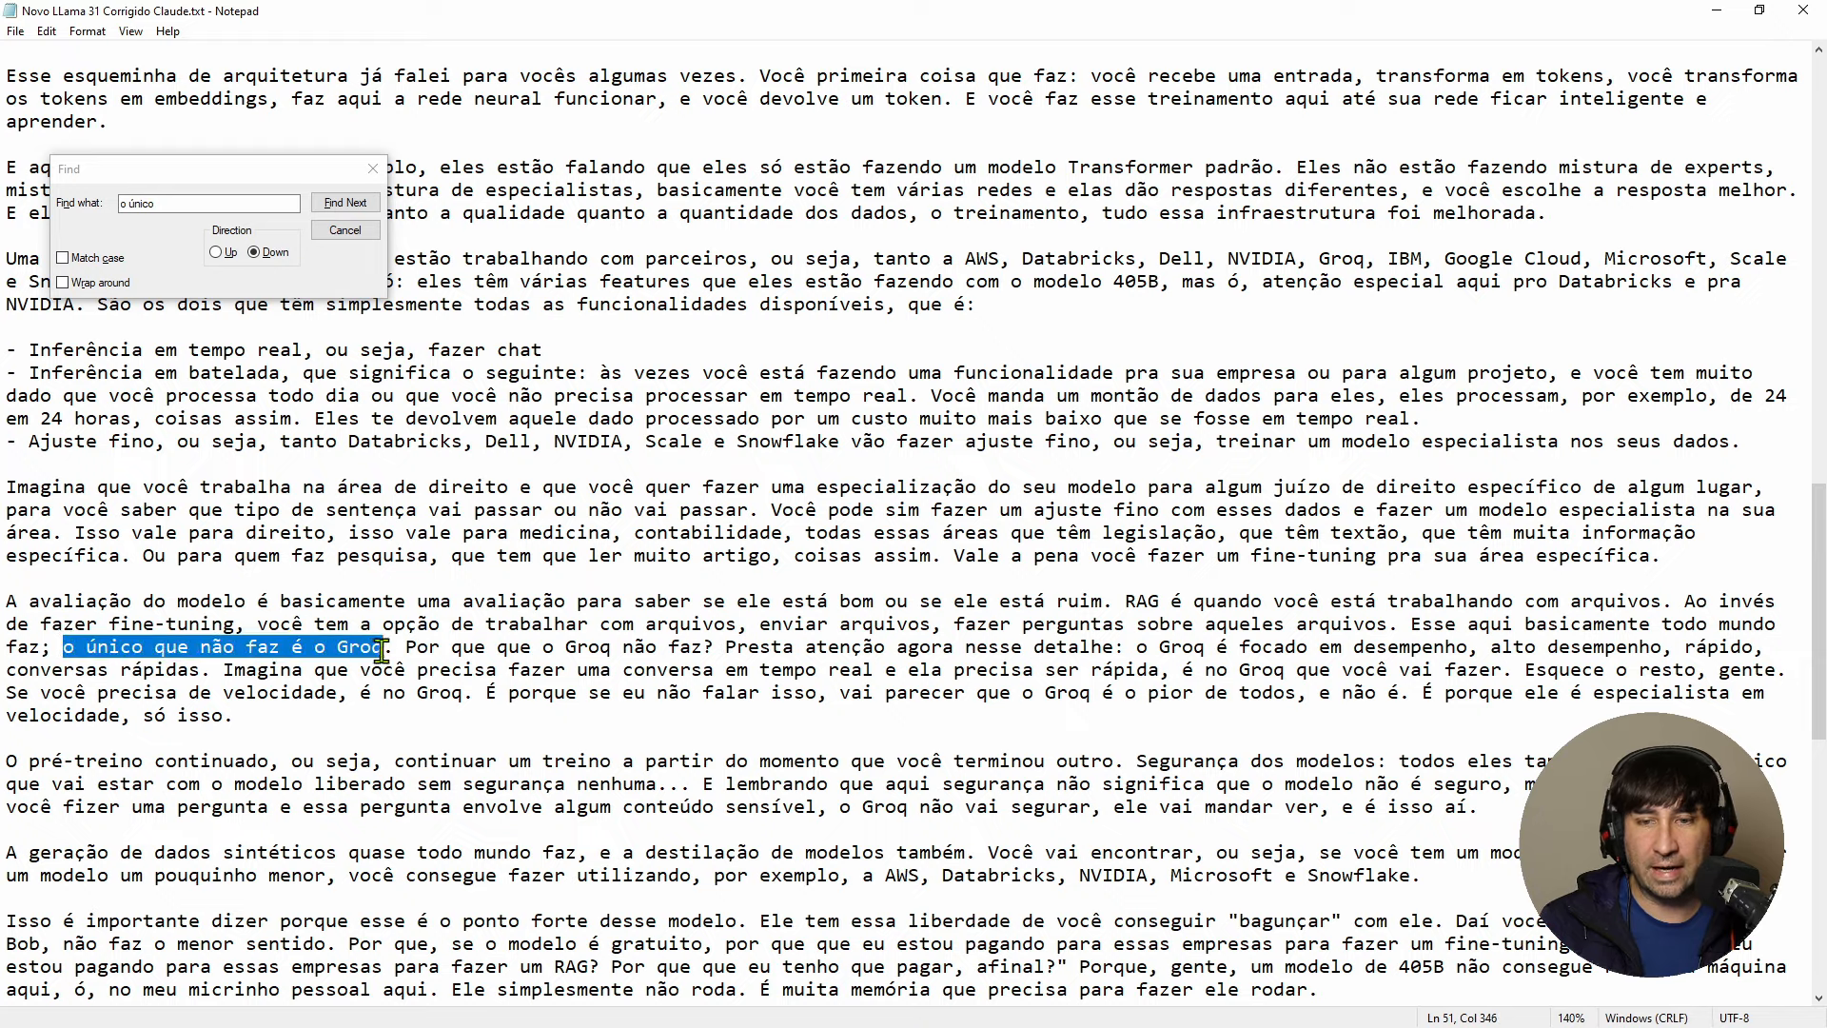
key("Escape")
left_click(1717, 10)
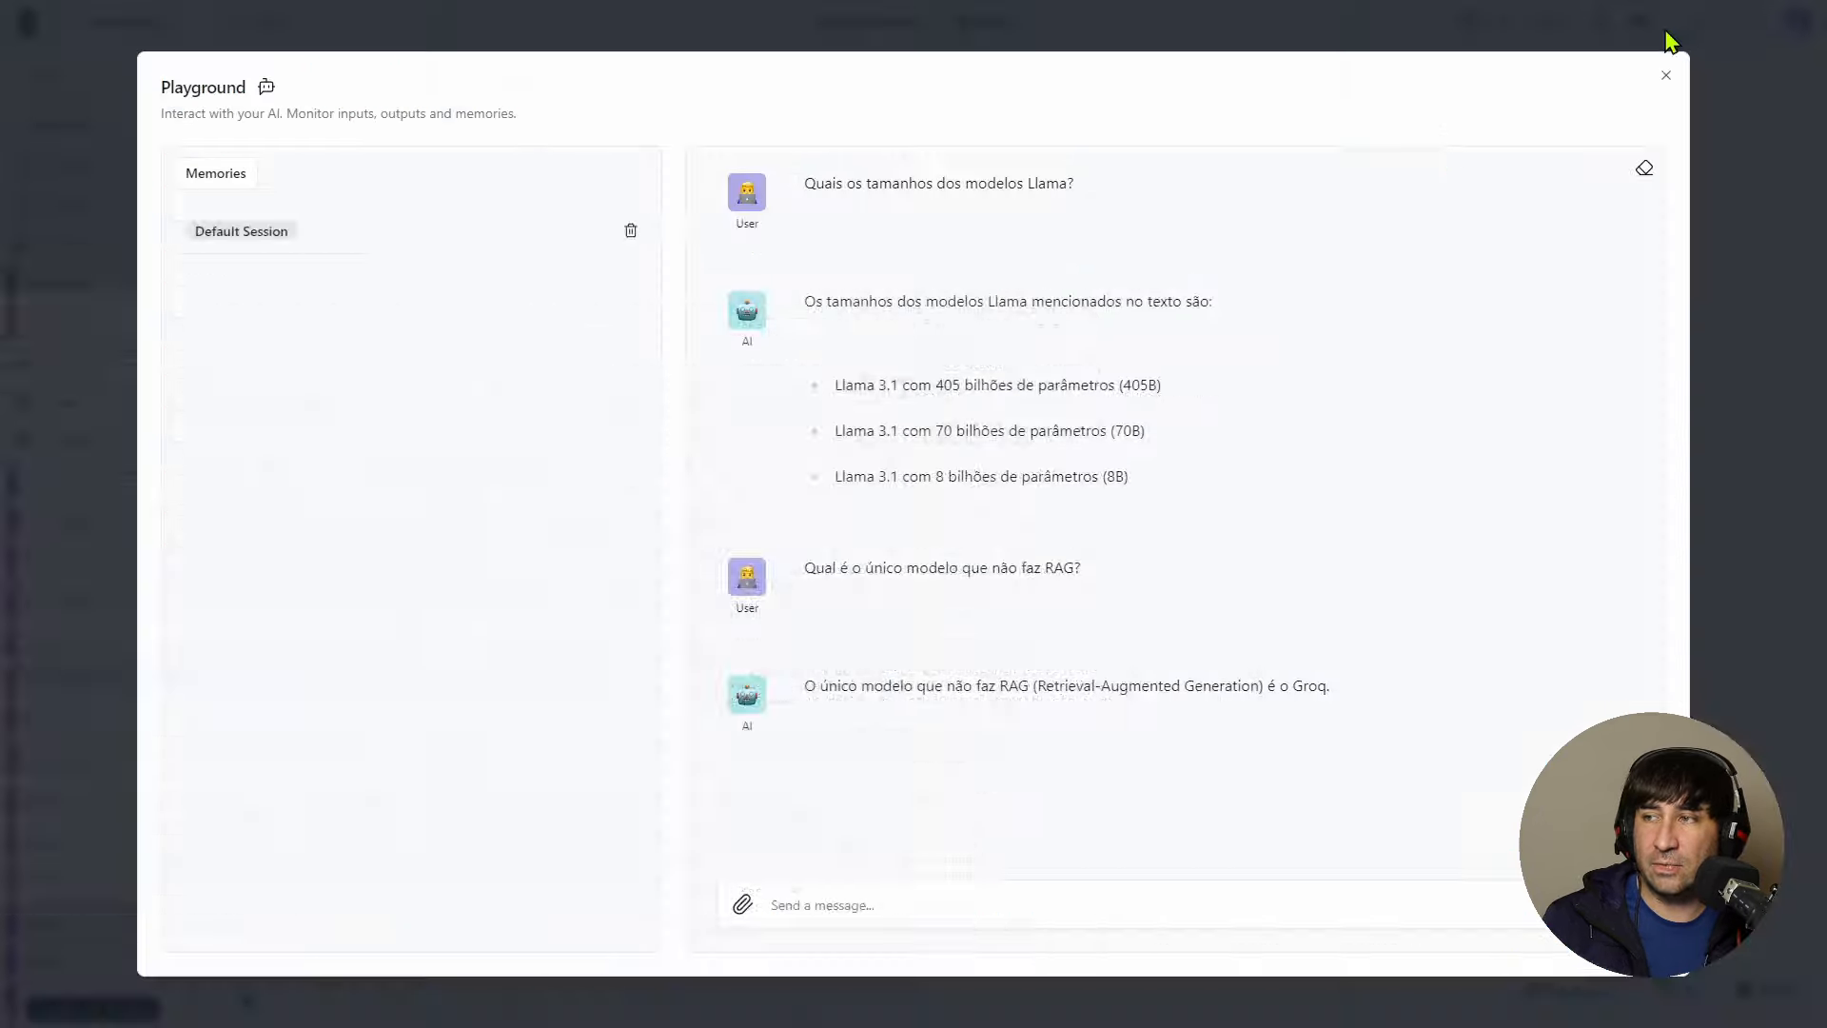
- Close the Playground and examine the ingestion flow of File, Split Text, OpenAI Embeddings and Chroma DB, then the whole canvas
left_click(1665, 72)
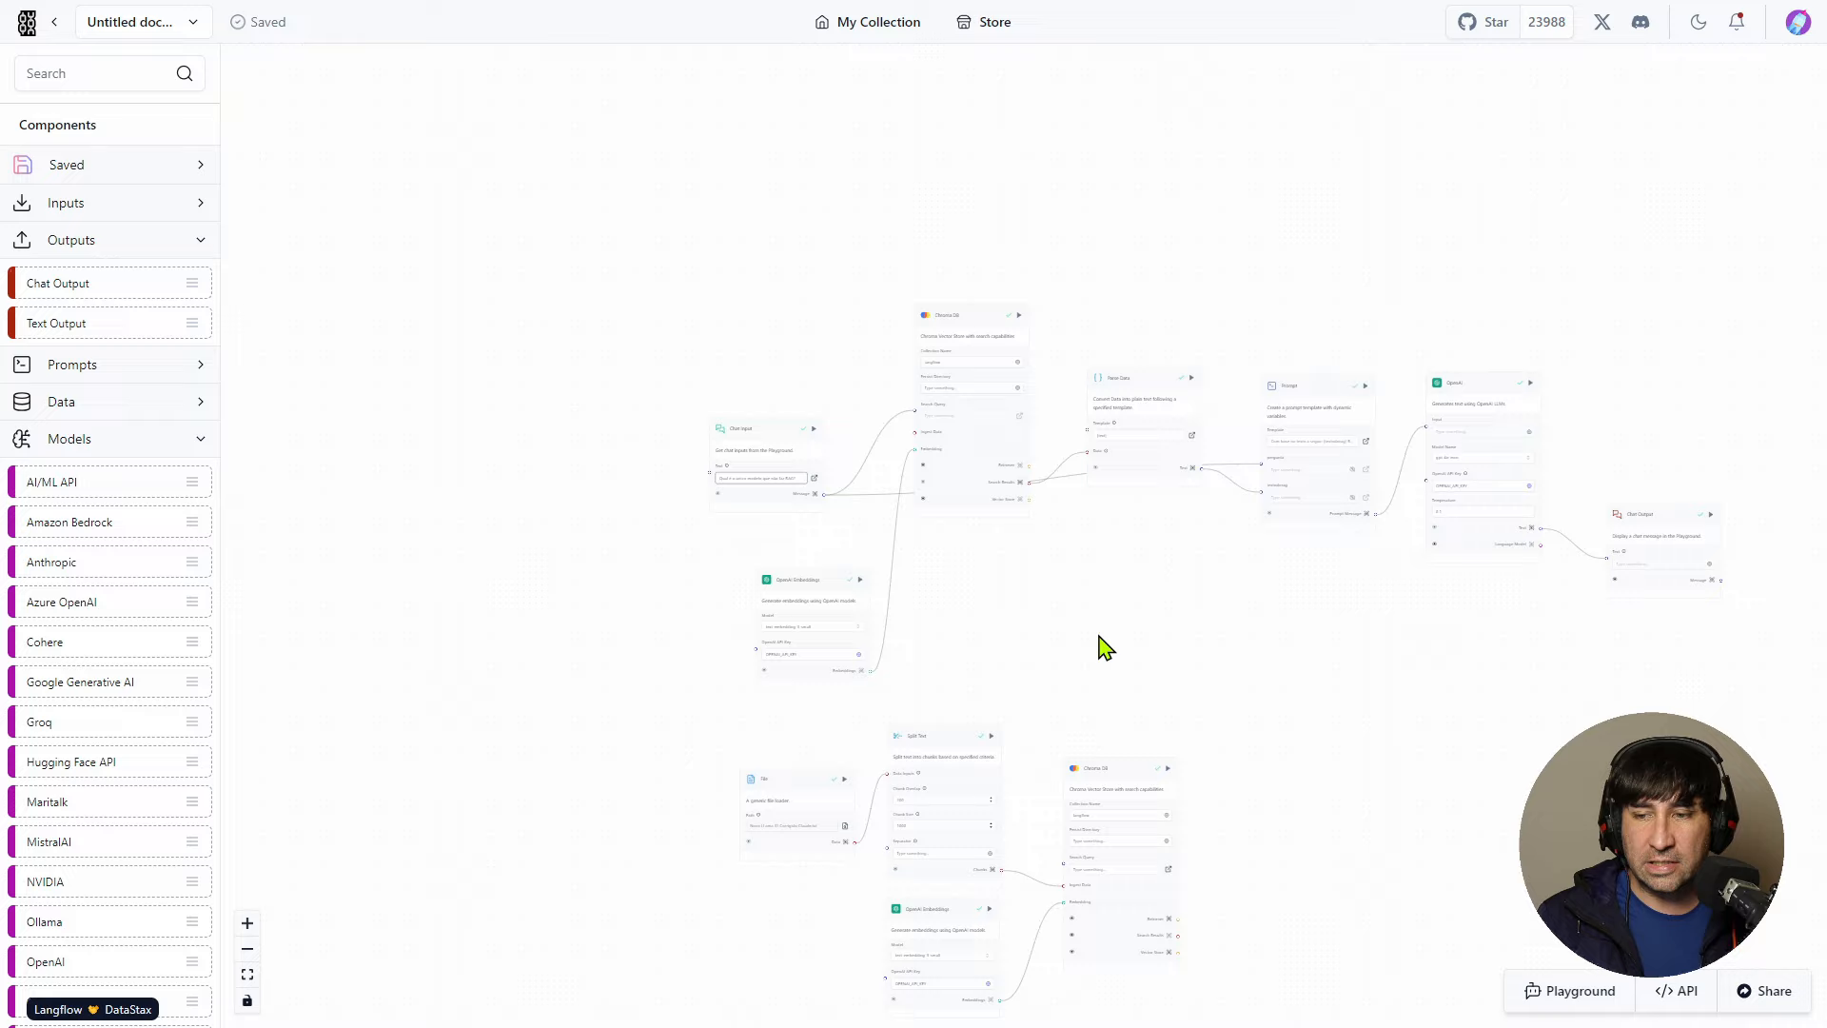
left_click_drag(921, 473, 538, 168)
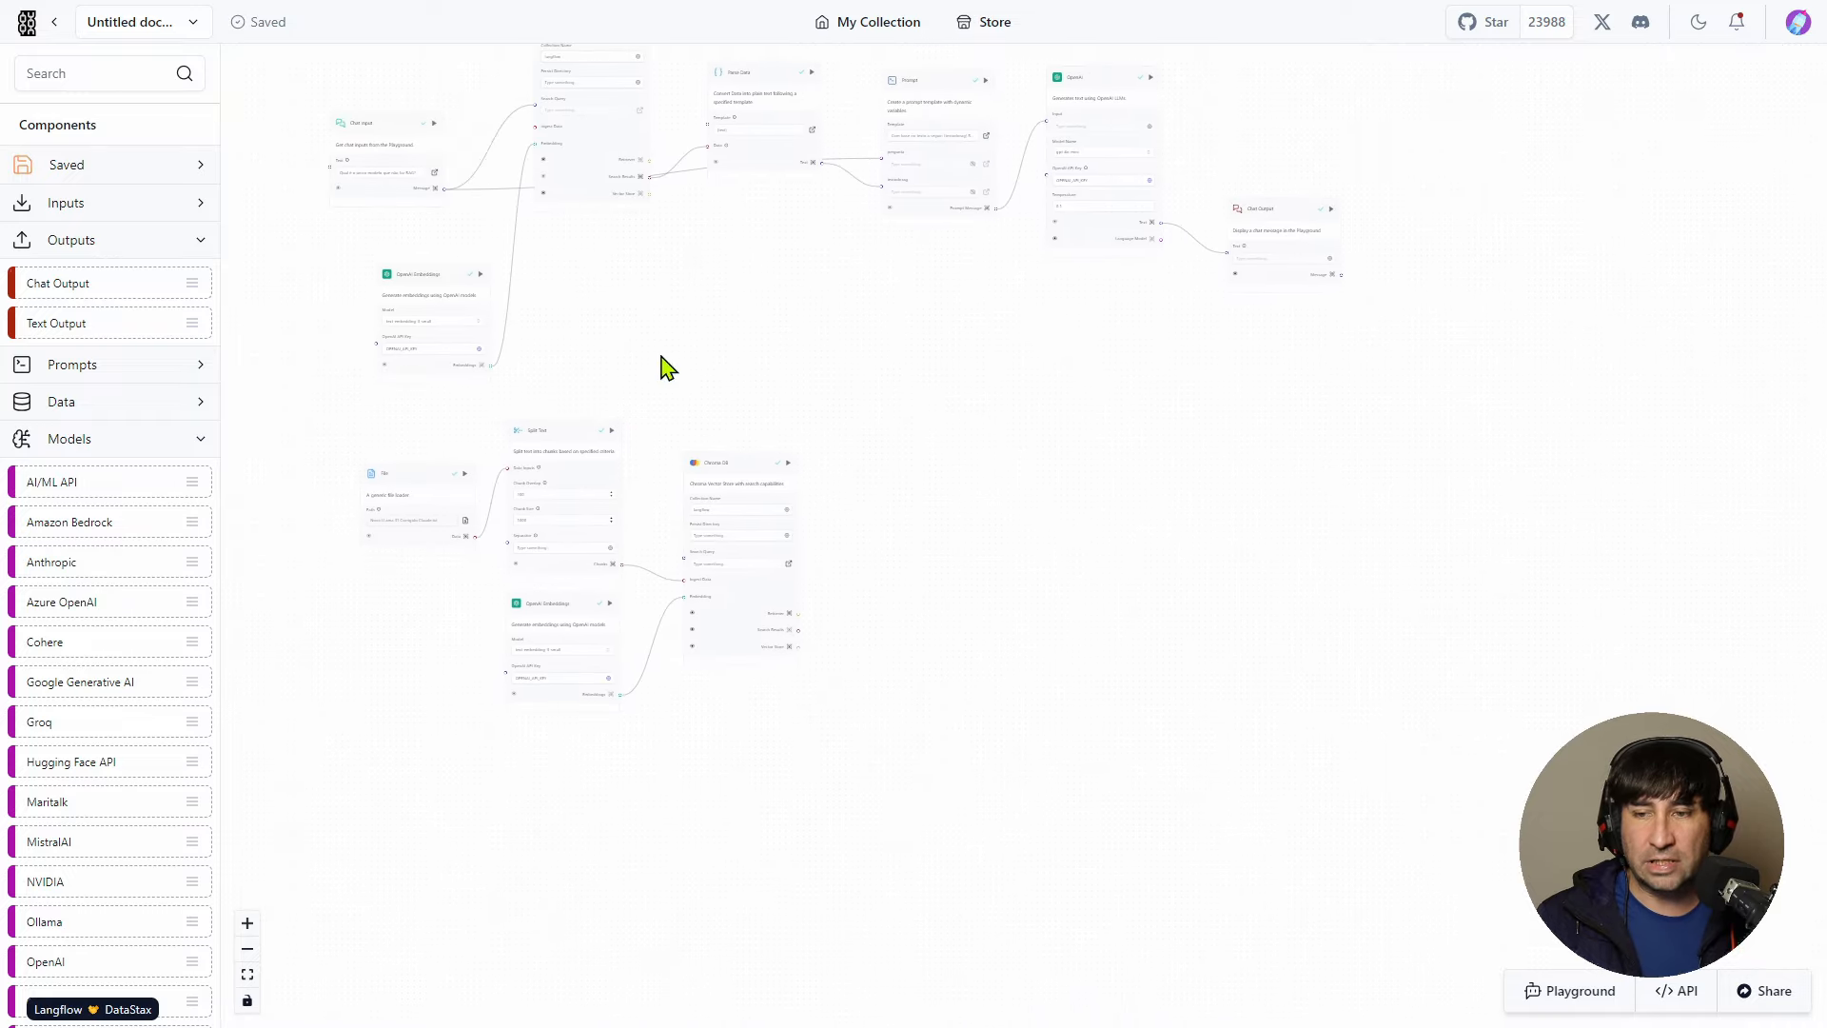
scroll(399, 543, "up", 6)
left_click(448, 312)
left_click(443, 255)
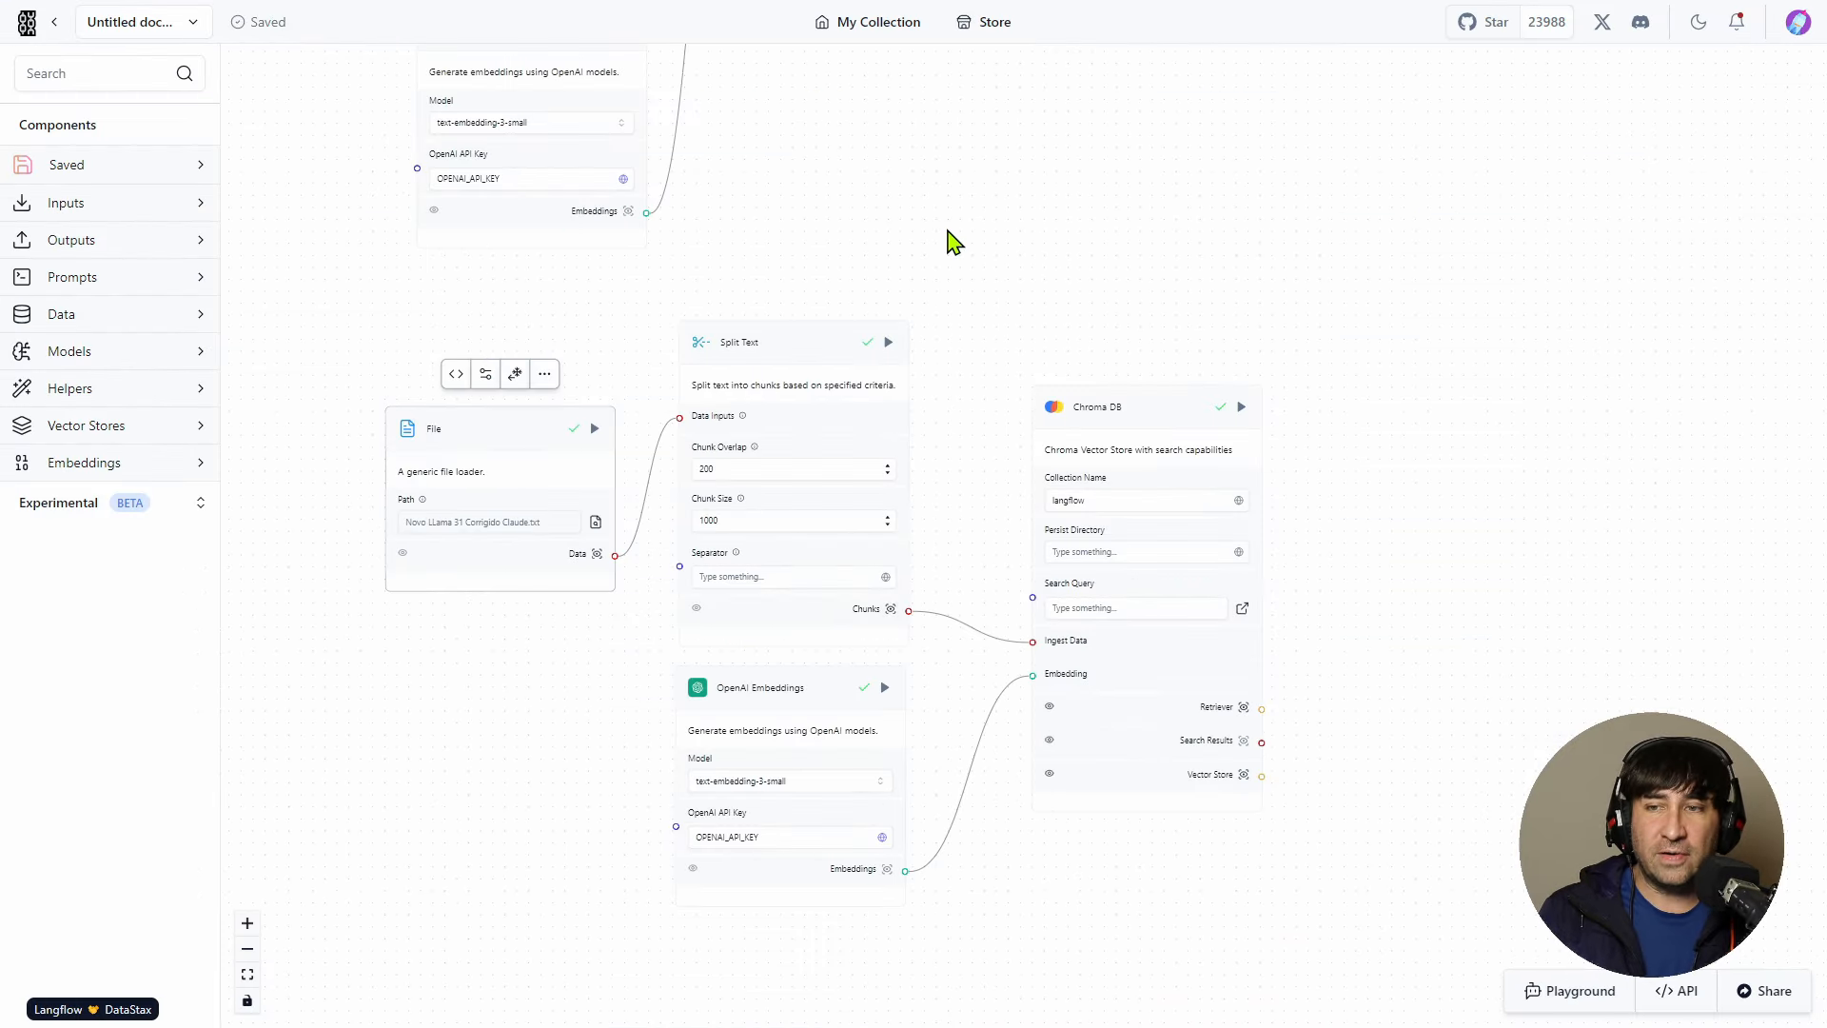
scroll(751, 510, "down", 5)
left_click_drag(601, 441, 574, 446)
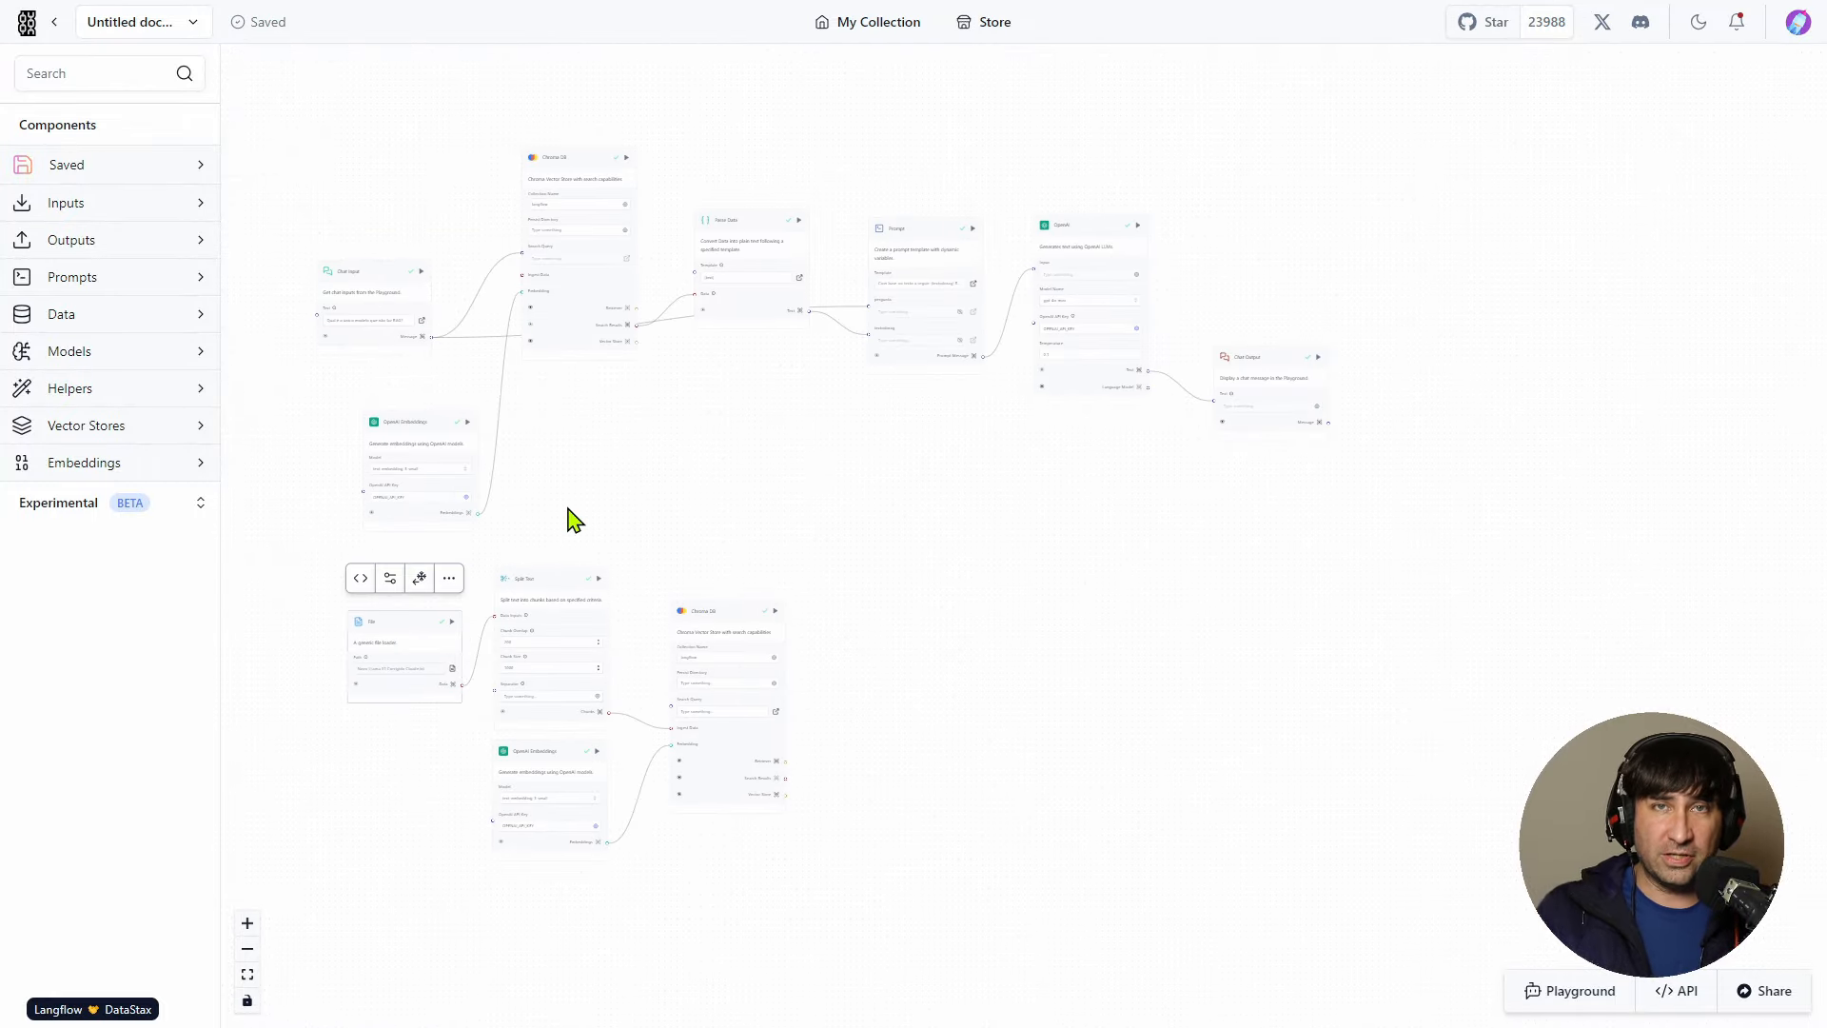